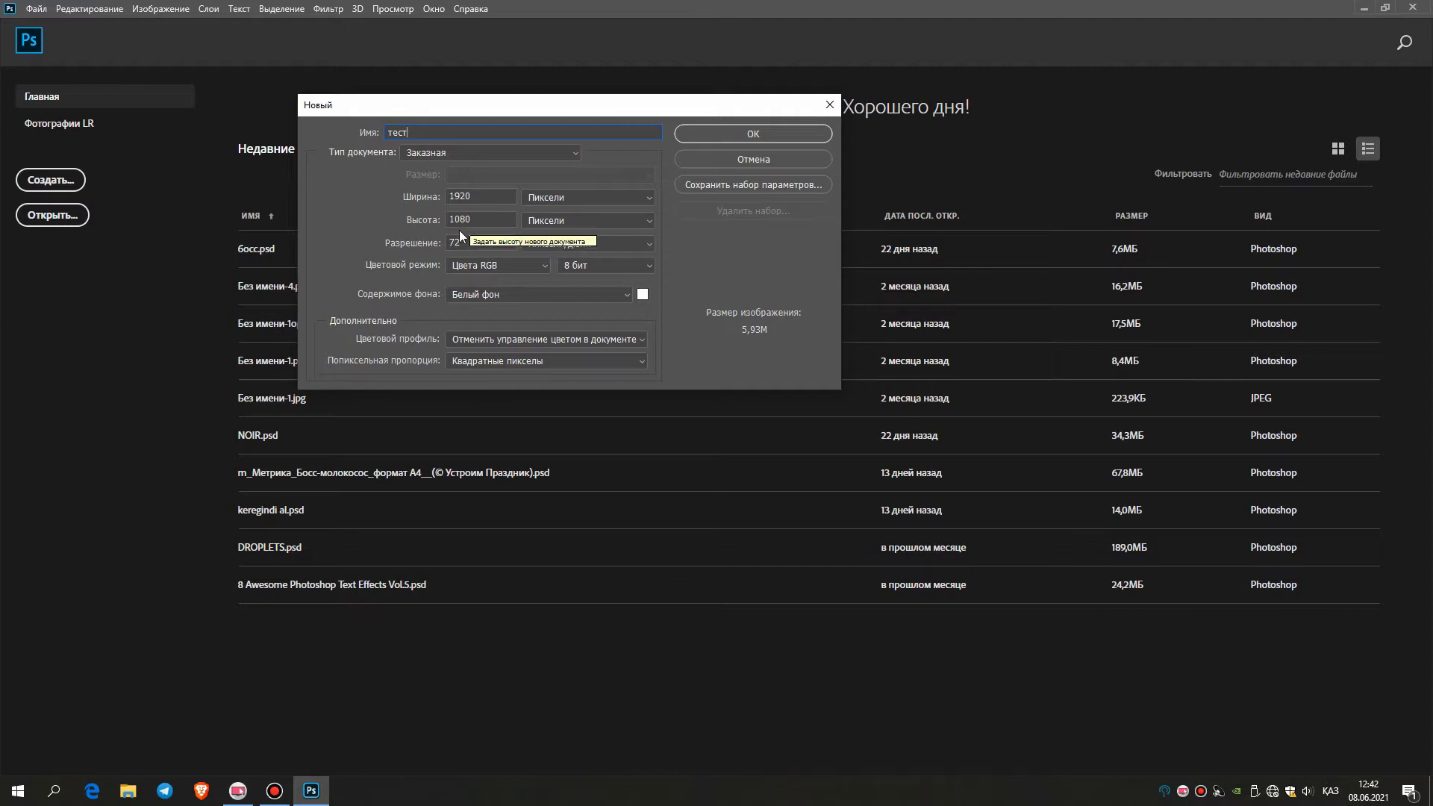
Create a new document named тест at 1920 × 1080 pixels with a white background.
left_click(728, 134)
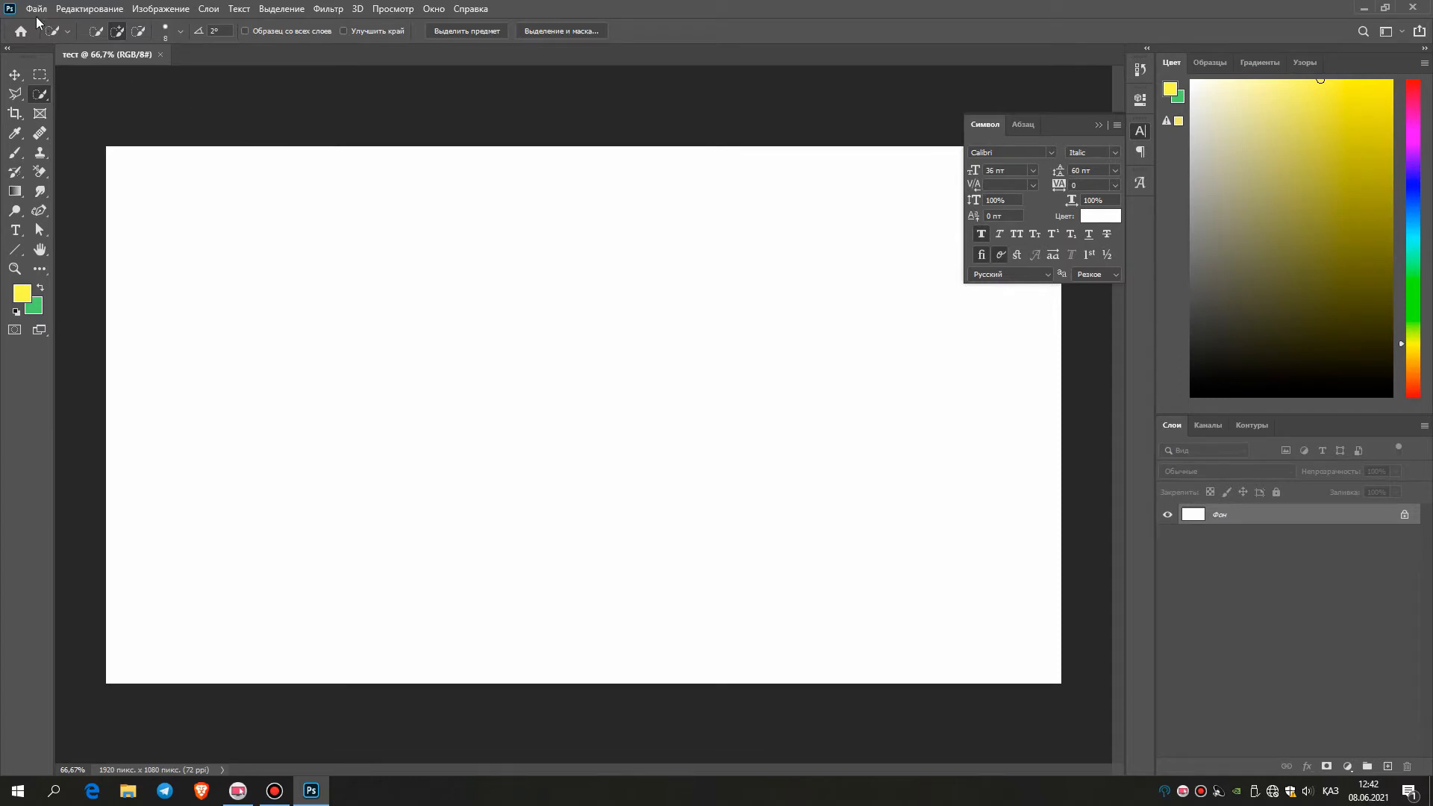
left_click(35, 9)
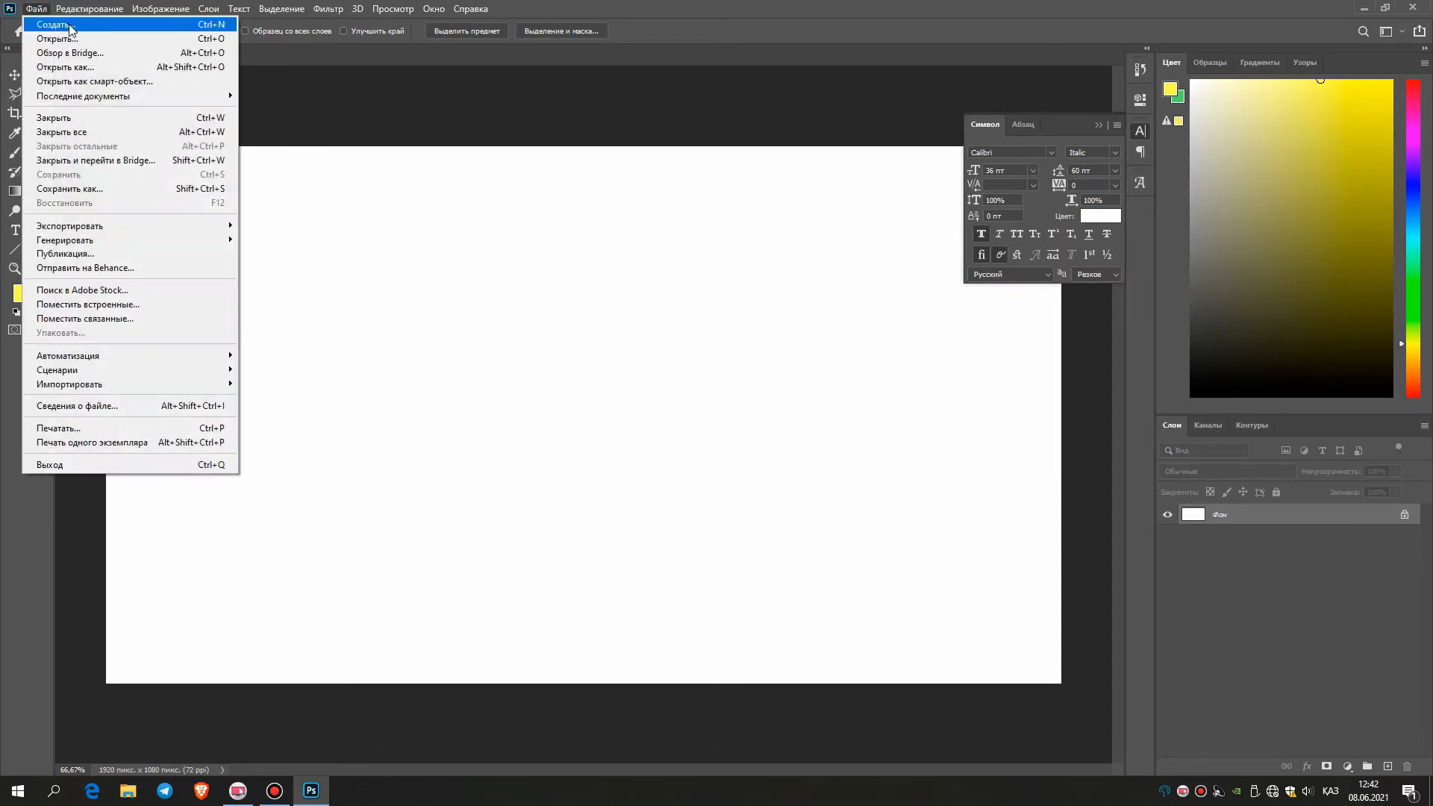
Place the IMG_0691 photo from the desktop into the document and move it nearer the canvas centre.
left_click(1384, 9)
left_click_drag(862, 105, 1170, 131)
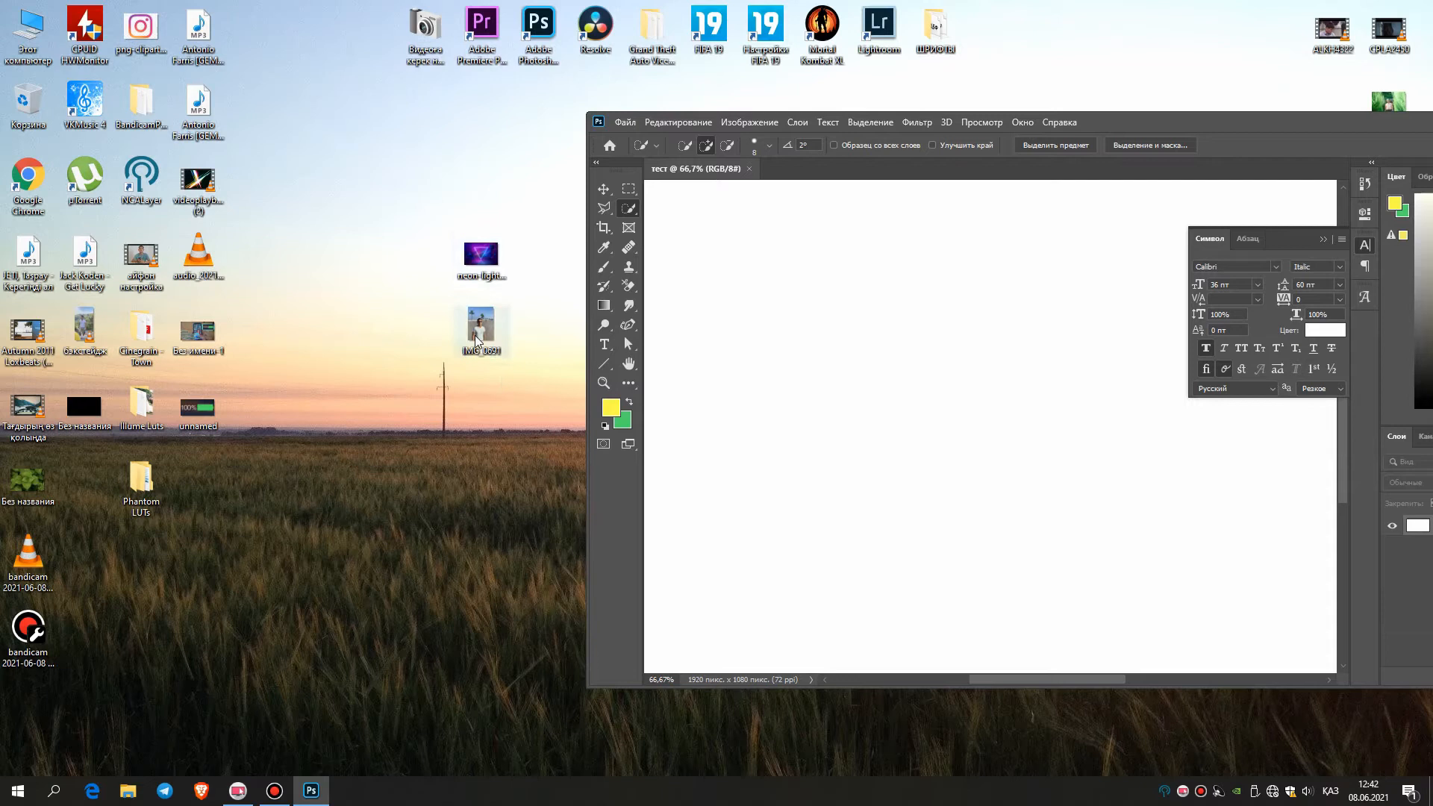
left_click_drag(477, 330, 965, 385)
left_click_drag(1285, 124, 905, 82)
left_click(1229, 76)
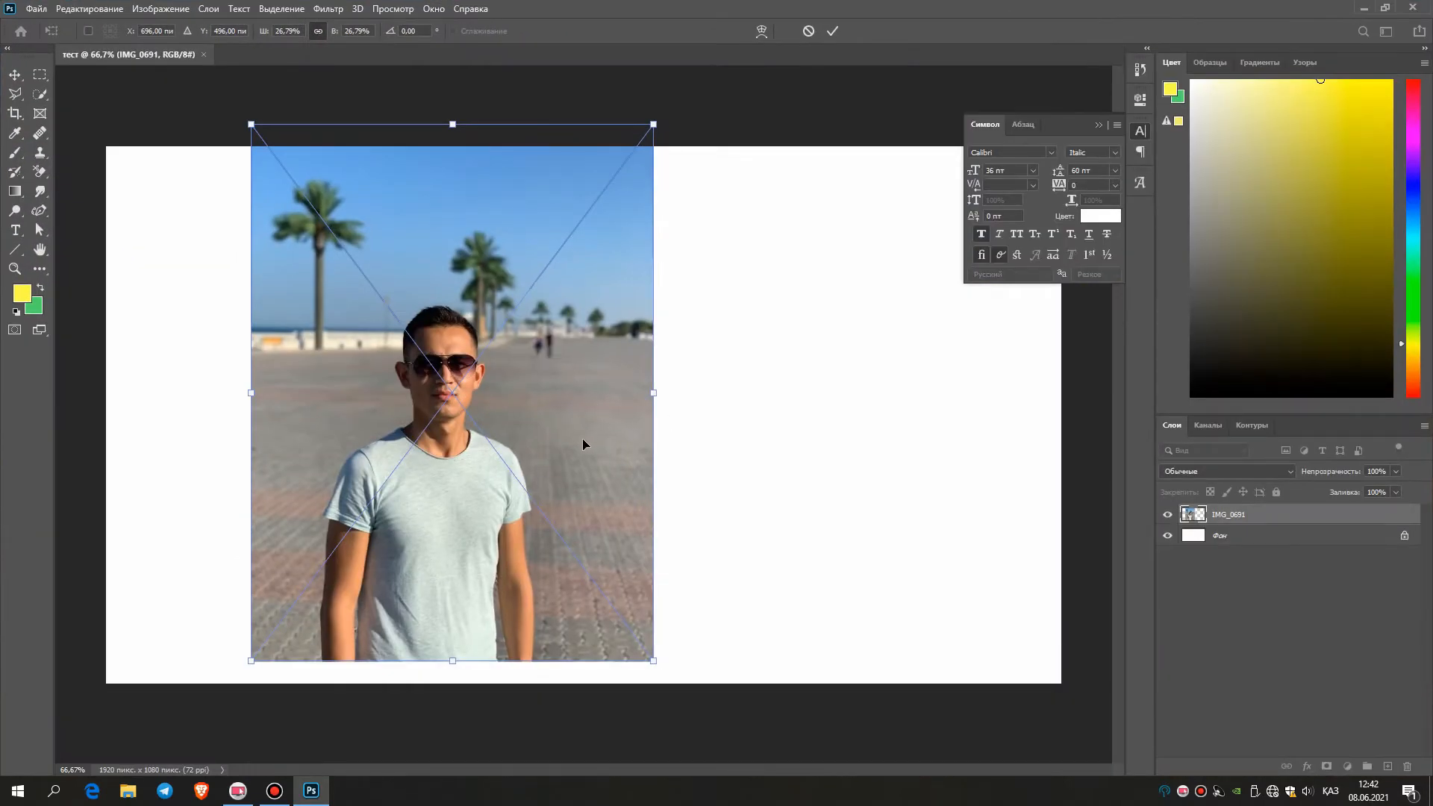
left_click_drag(511, 371, 610, 379)
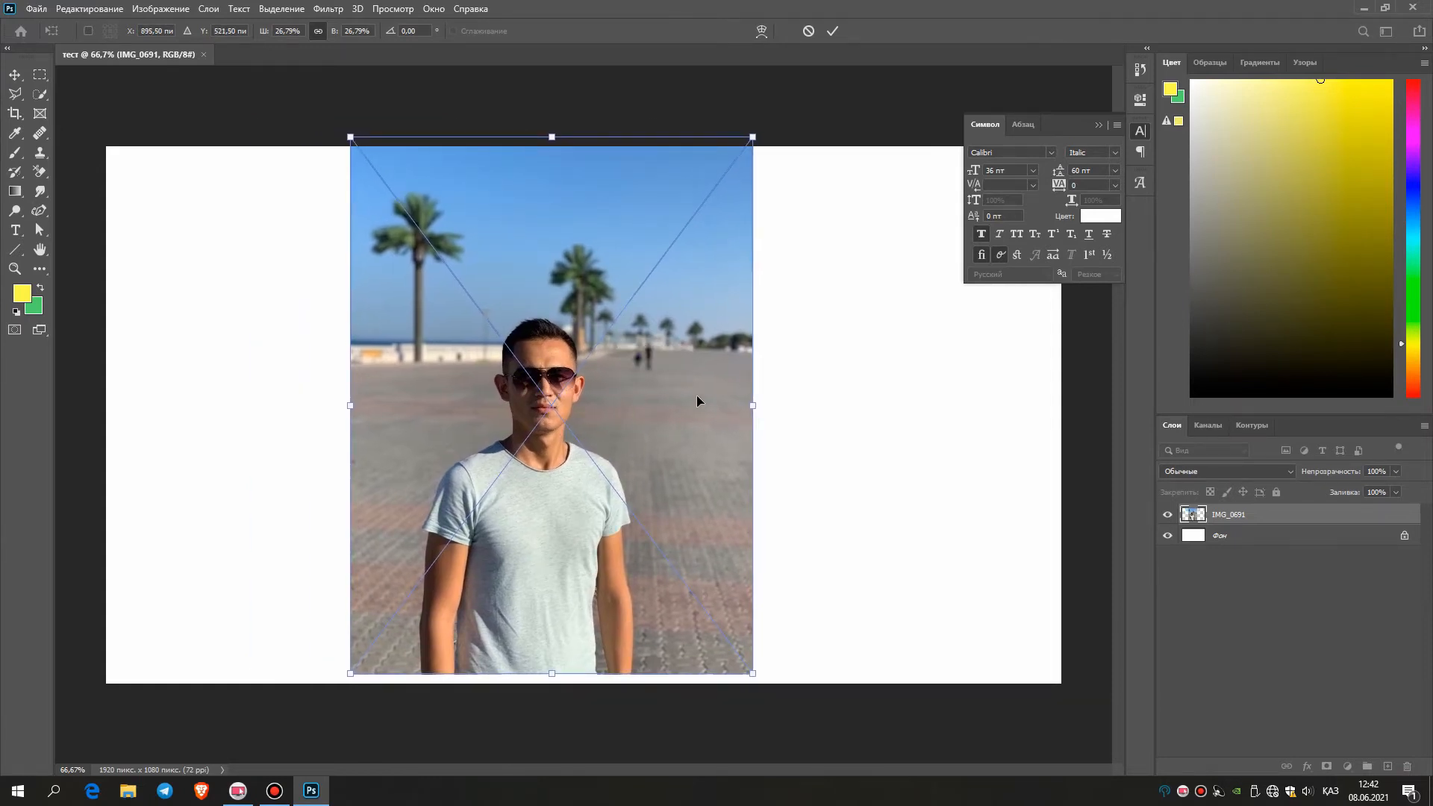
key("w")
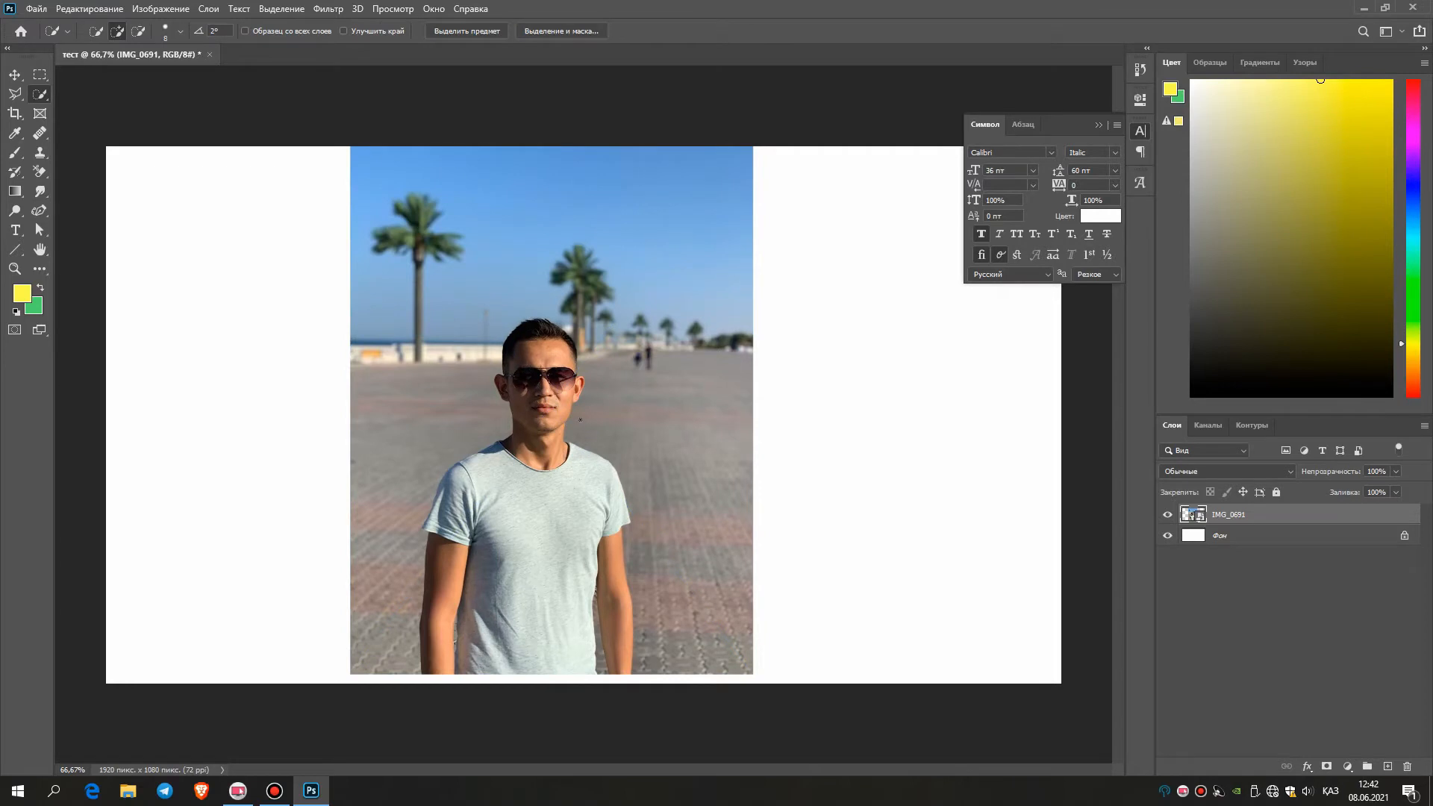
Examine the man's head, shoulders and shirt in the photo at several magnifications.
scroll(536, 429, "up", 5)
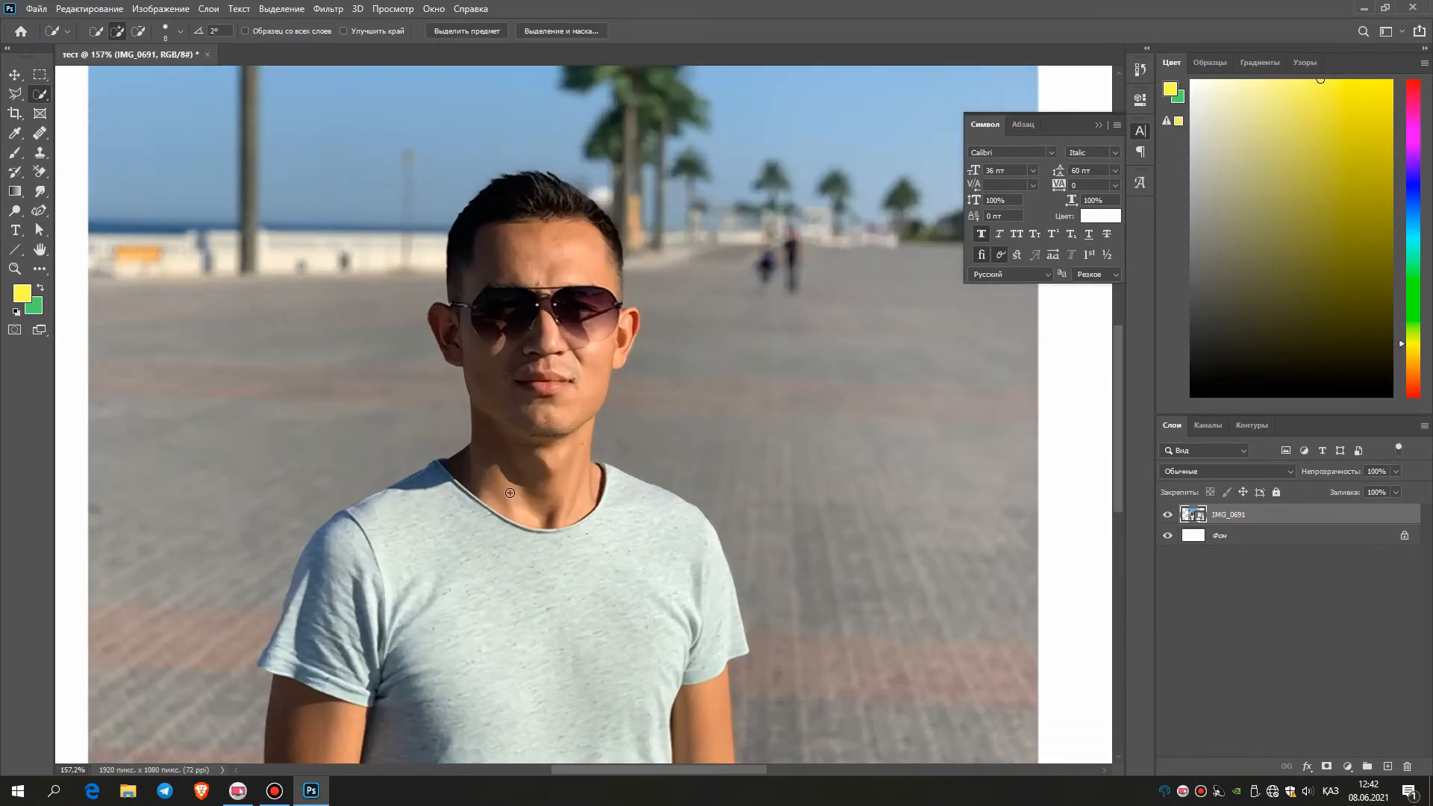
scroll(423, 502, "up", 2)
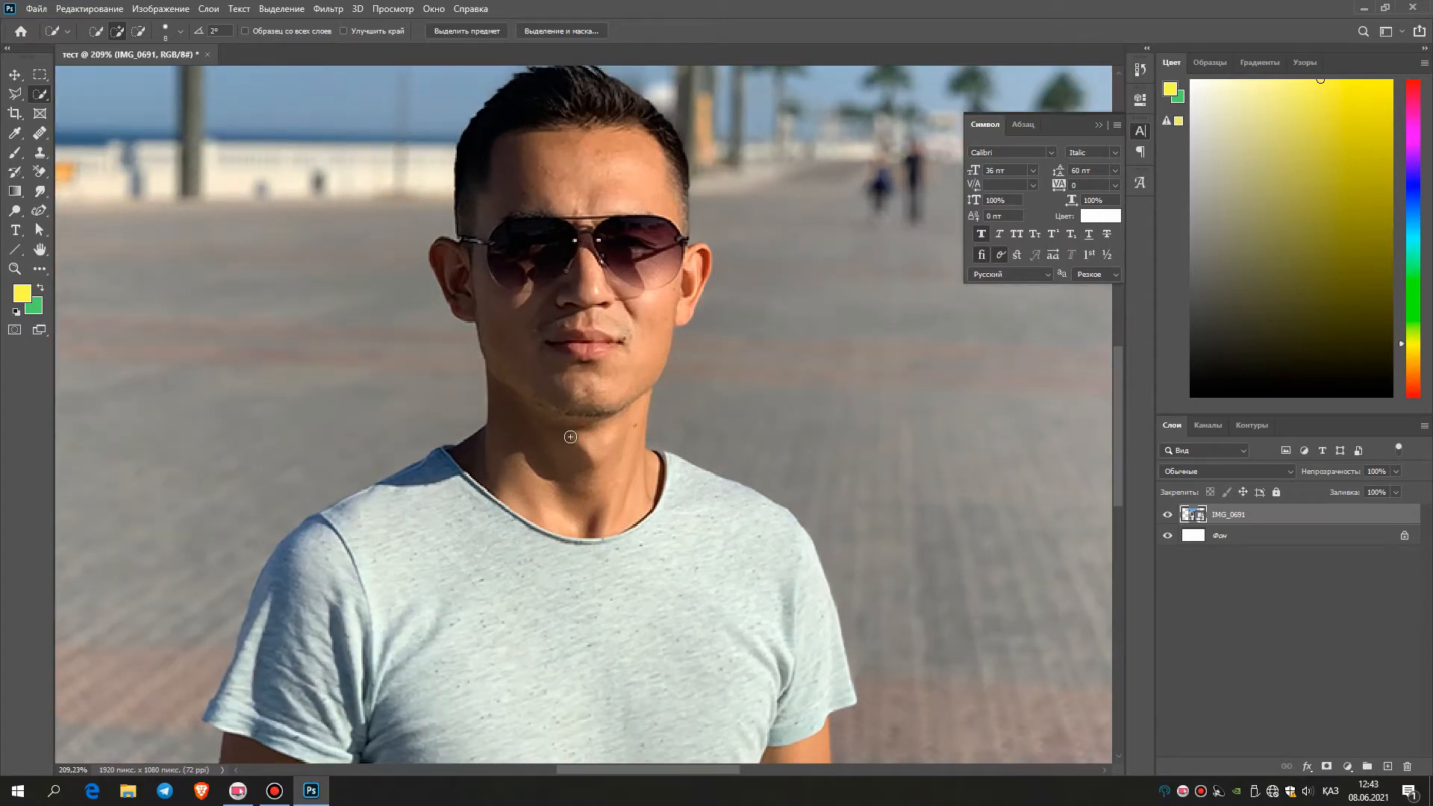
scroll(570, 437, "down", 2)
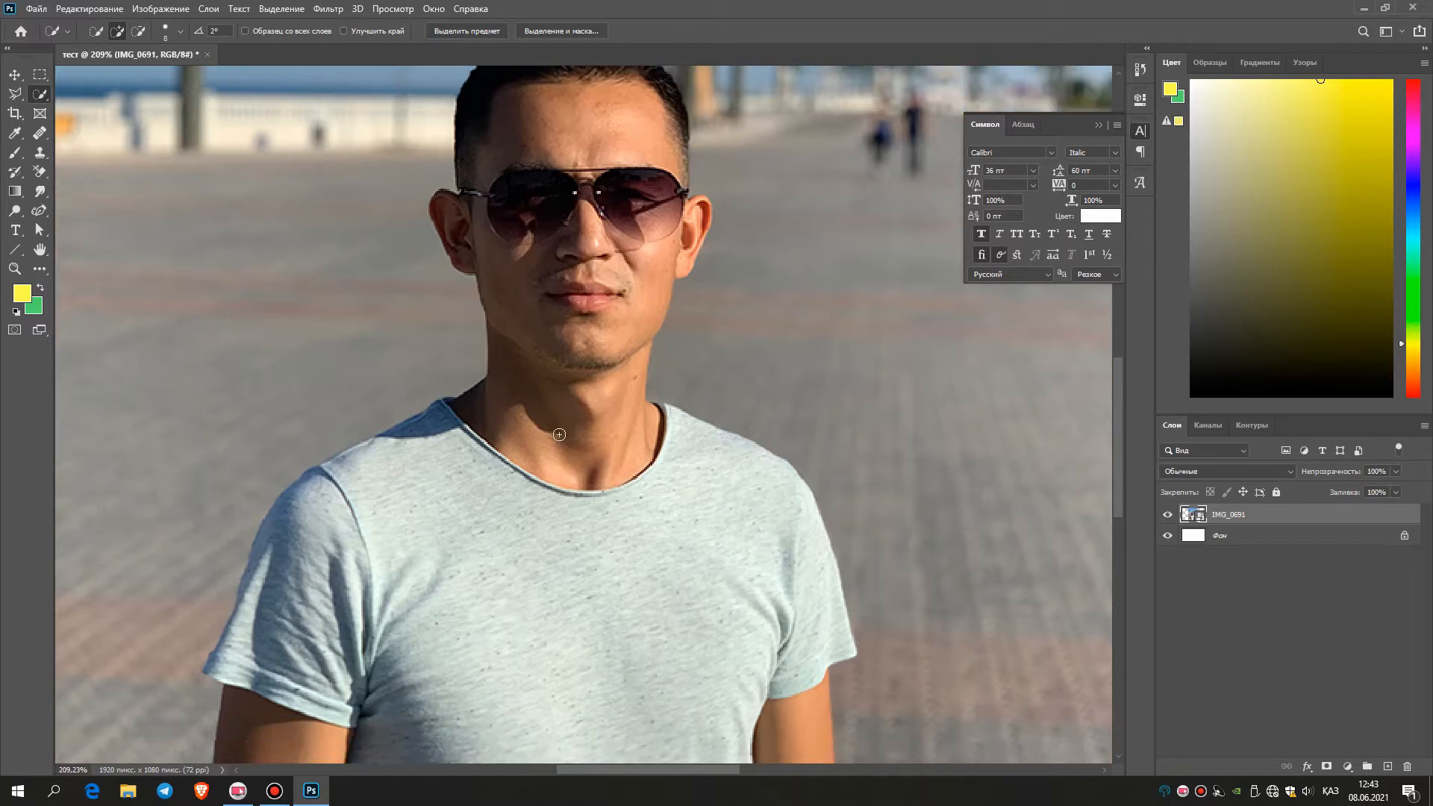
scroll(552, 403, "up", 2)
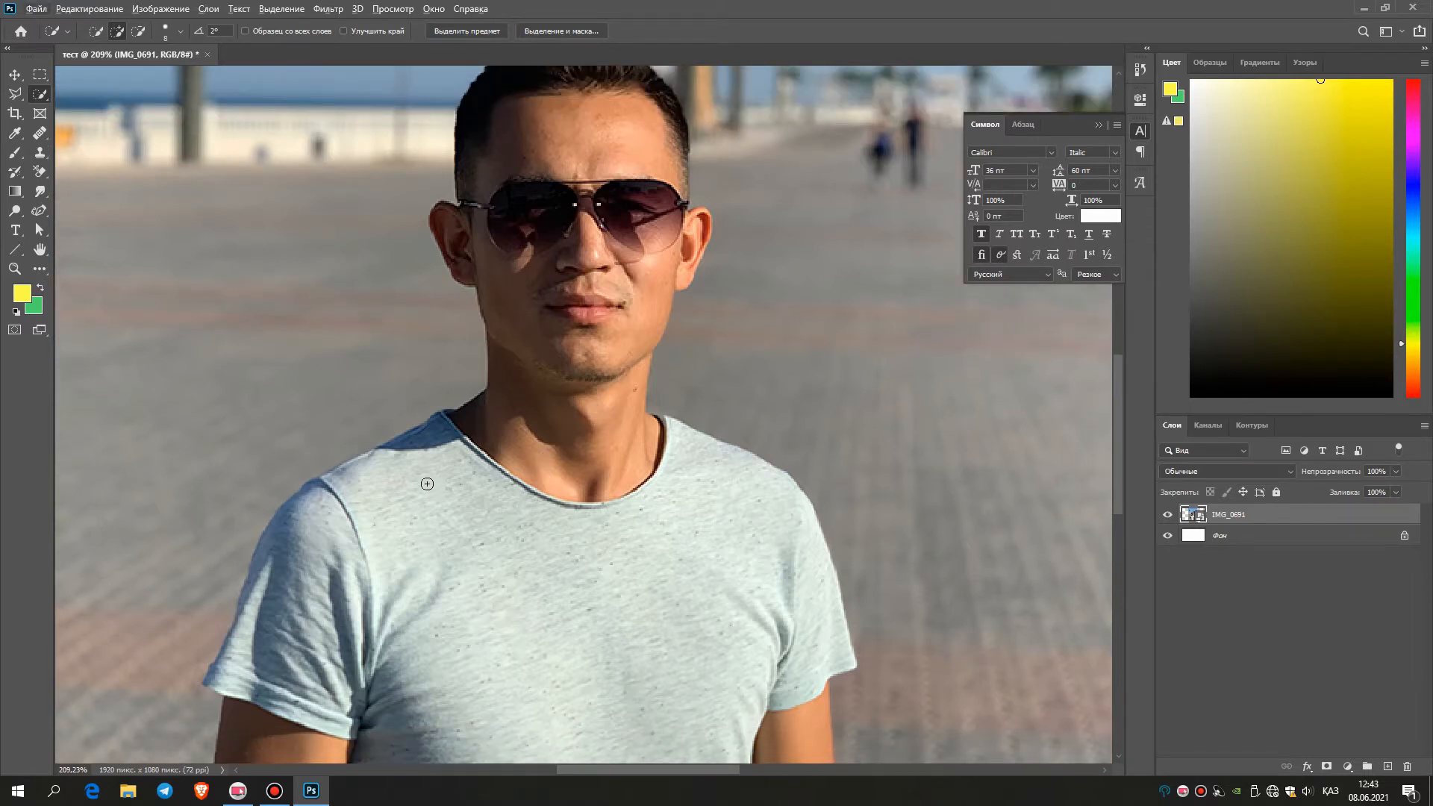
scroll(514, 477, "down", 3, "alt")
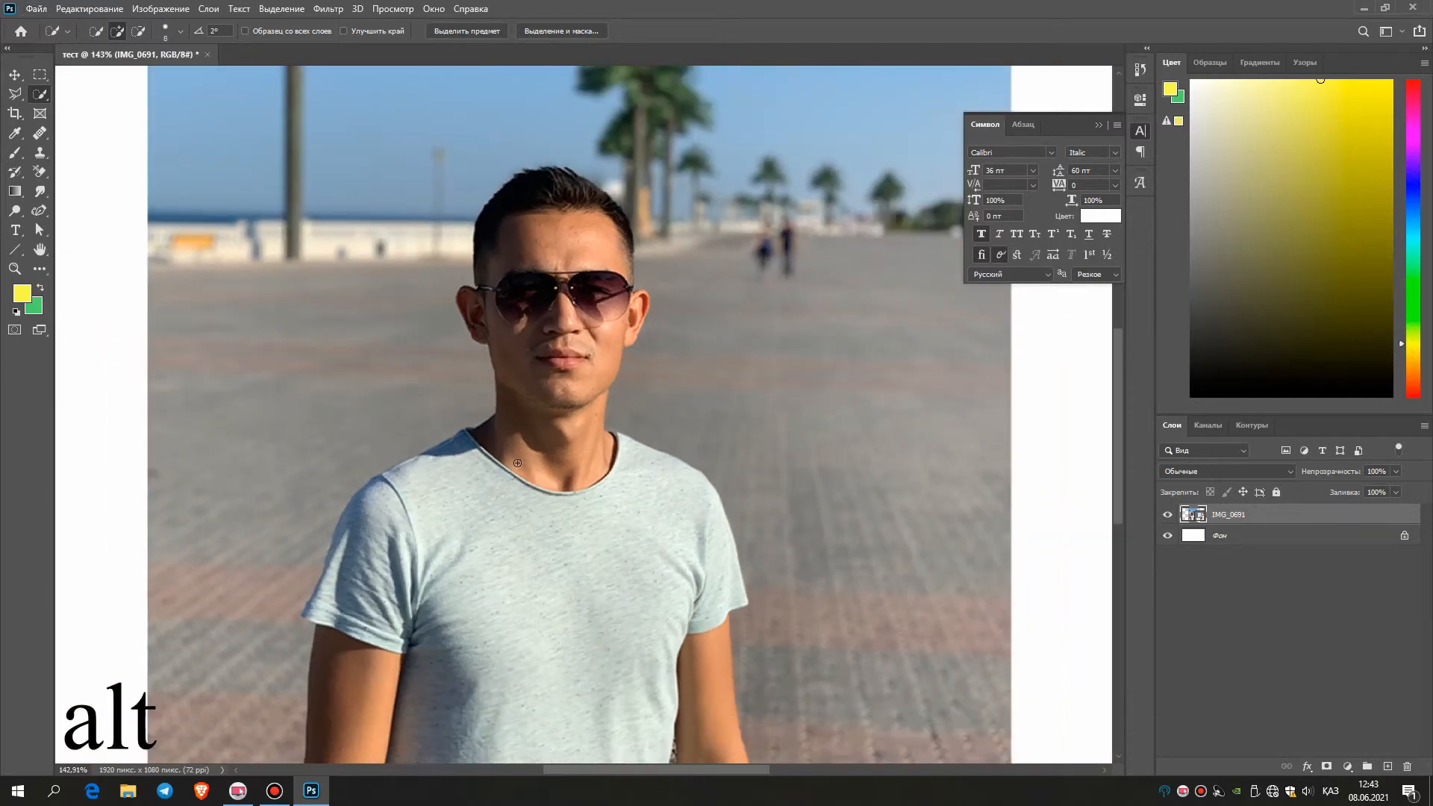
scroll(541, 444, "down", 2, "alt")
scroll(541, 445, "up", 4, "alt")
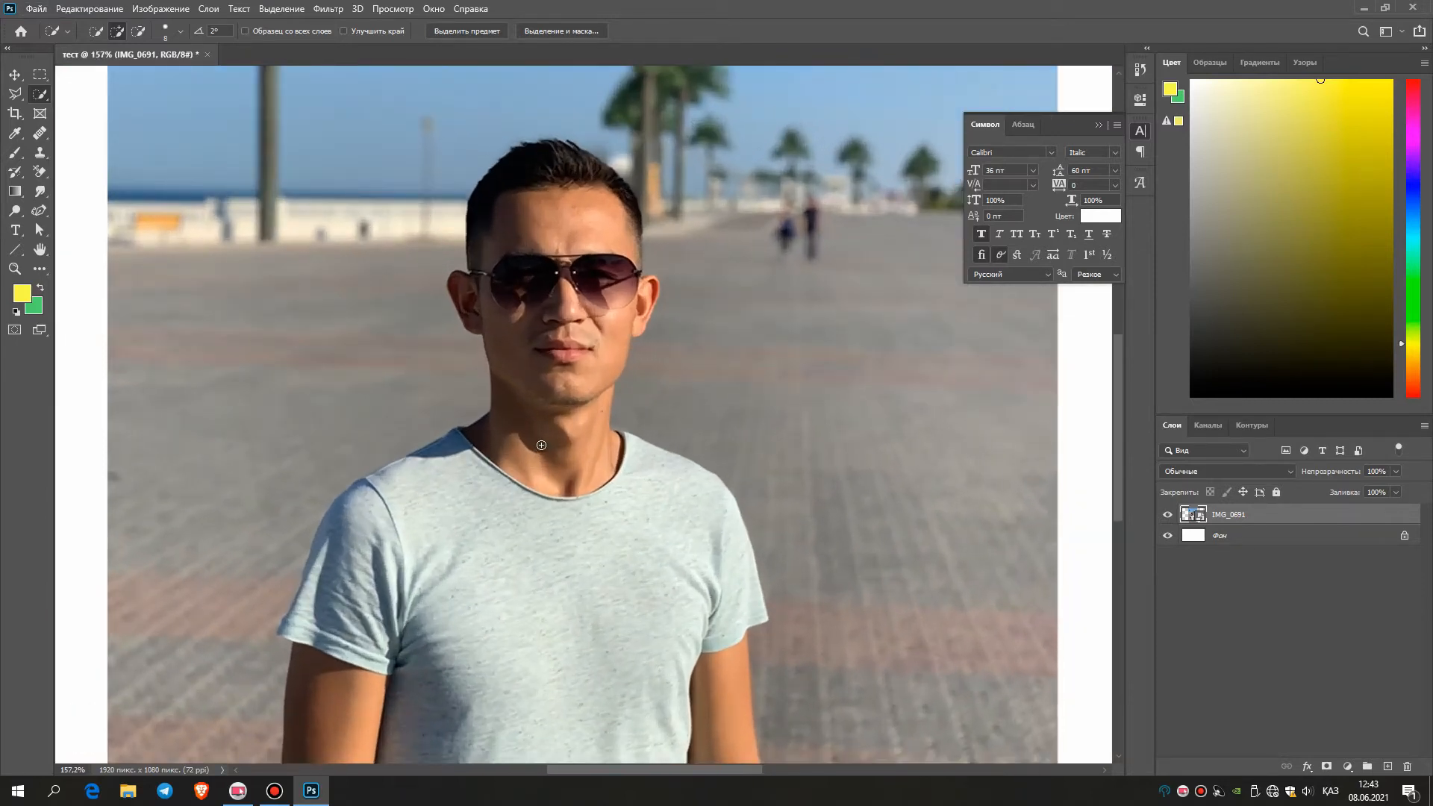
scroll(541, 445, "up", 2, "alt")
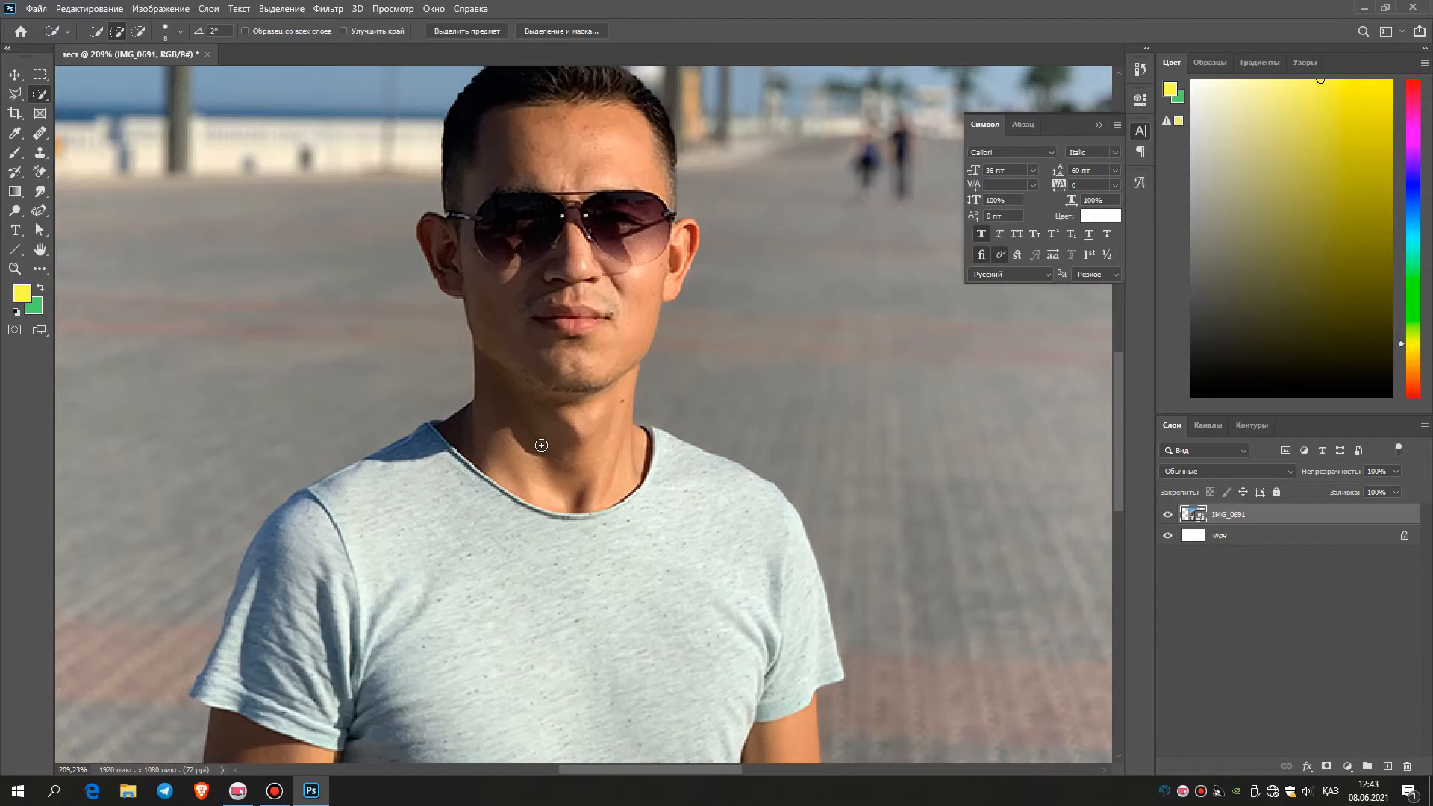
scroll(541, 444, "down", 3, "alt")
scroll(541, 445, "up", 3, "alt")
scroll(538, 446, "down", 3, "alt")
scroll(537, 446, "up", 3, "alt")
scroll(537, 446, "down", 3, "alt")
scroll(366, 506, "up", 4, "alt")
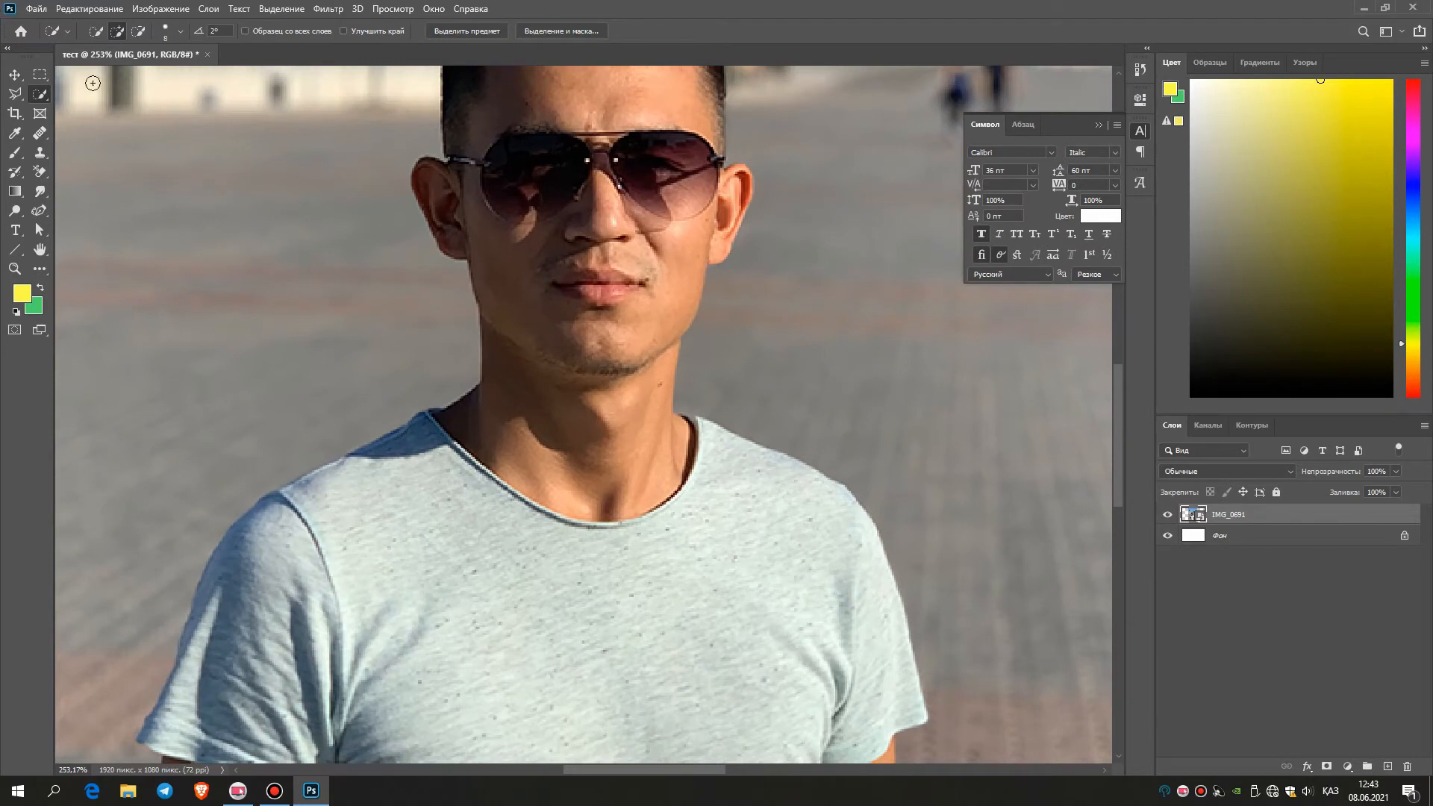
Choose the Quick Selection tool and set its brush size to 10 pixels.
right_click(39, 91)
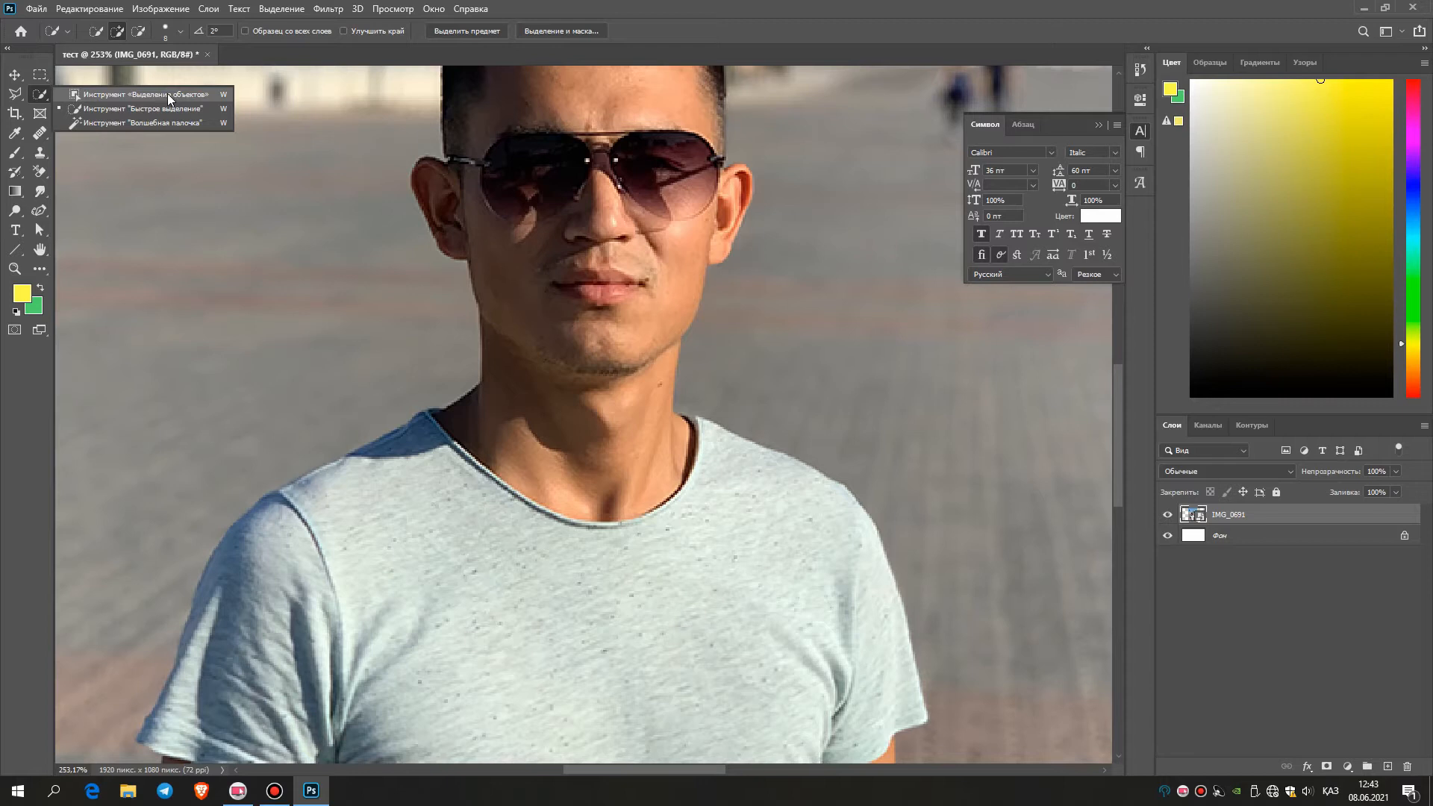
left_click(114, 106)
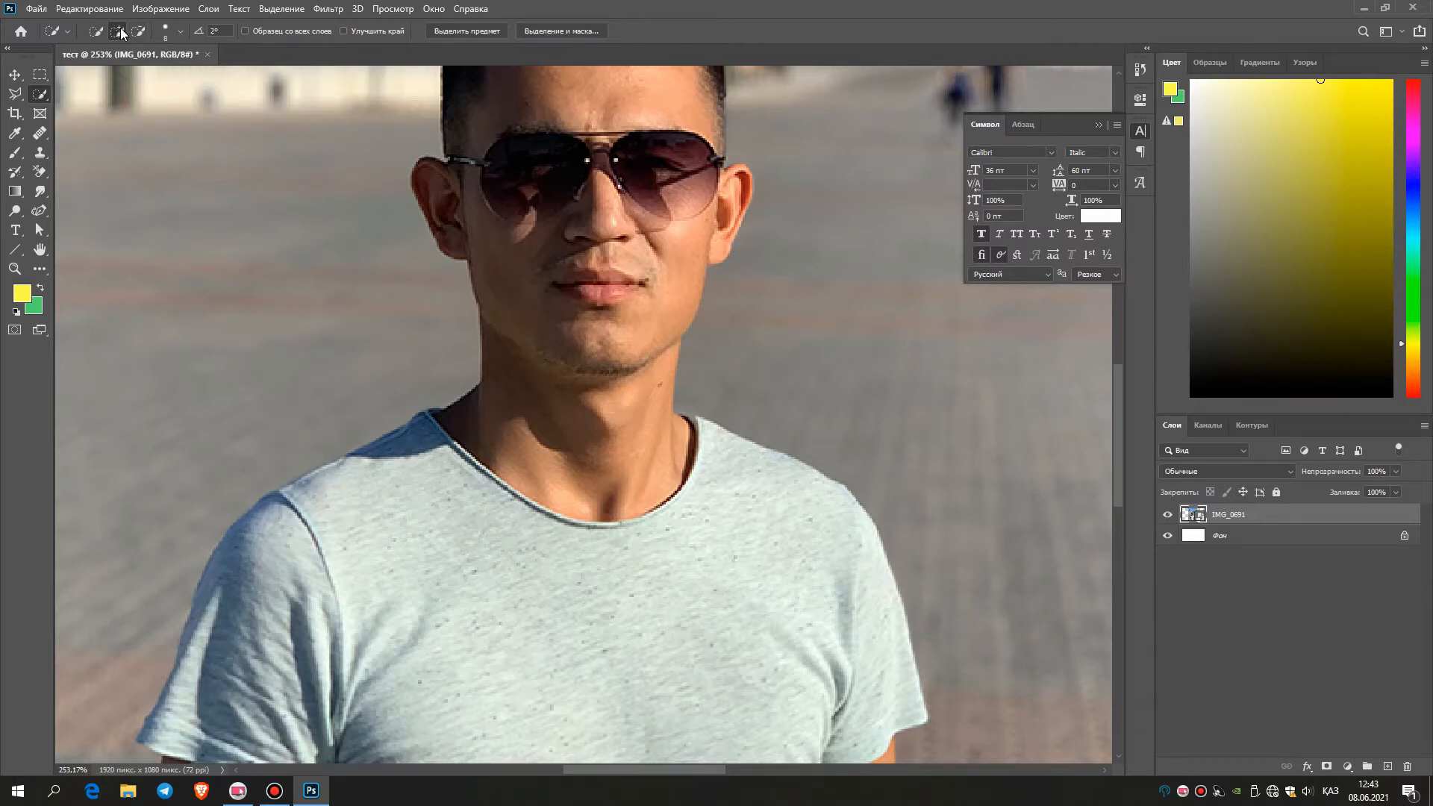
left_click(180, 31)
left_click_drag(103, 74, 106, 74)
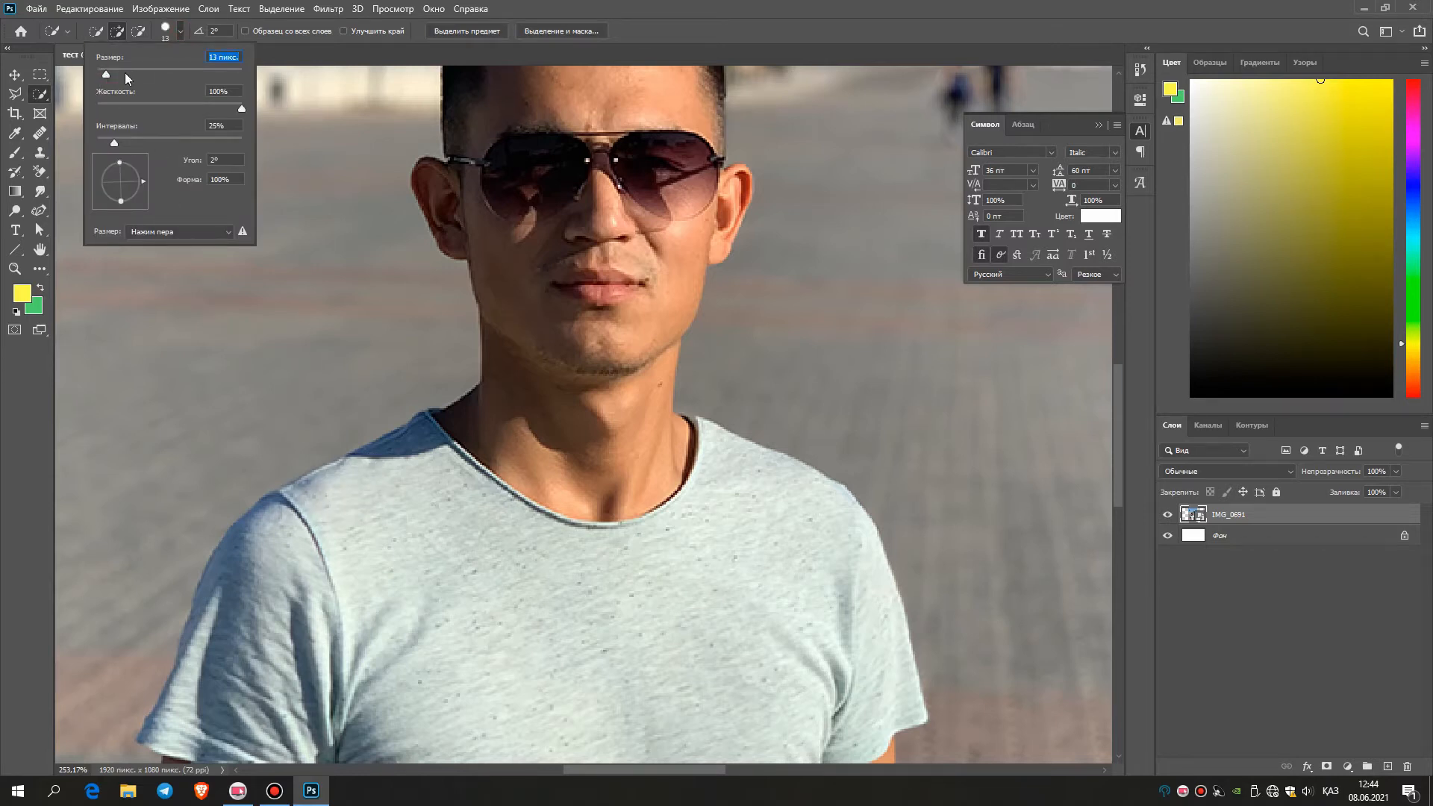
left_click_drag(108, 73, 104, 75)
key("Return")
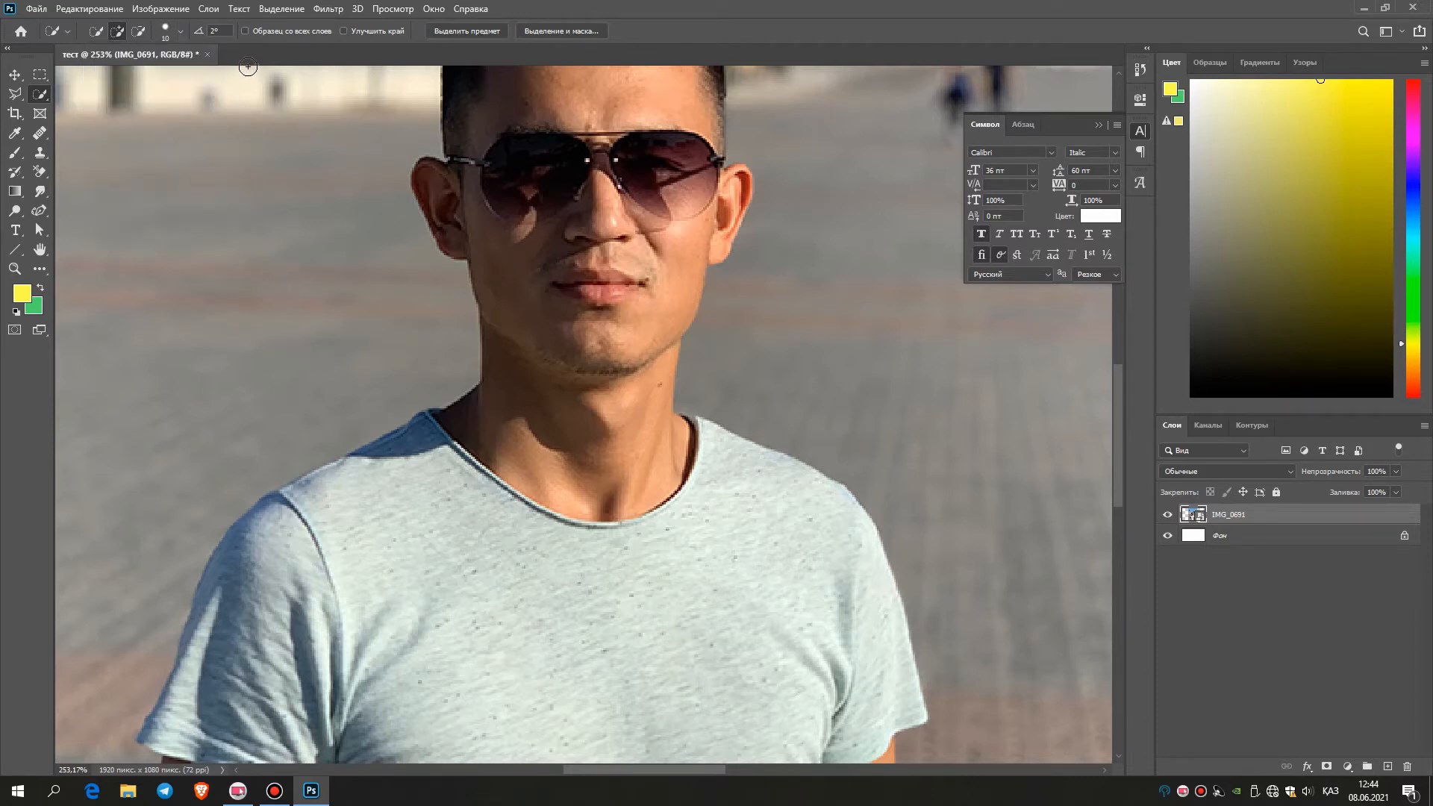
Select the man's hair, face, ears and neck with the Quick Selection tool.
scroll(493, 561, "down", 3)
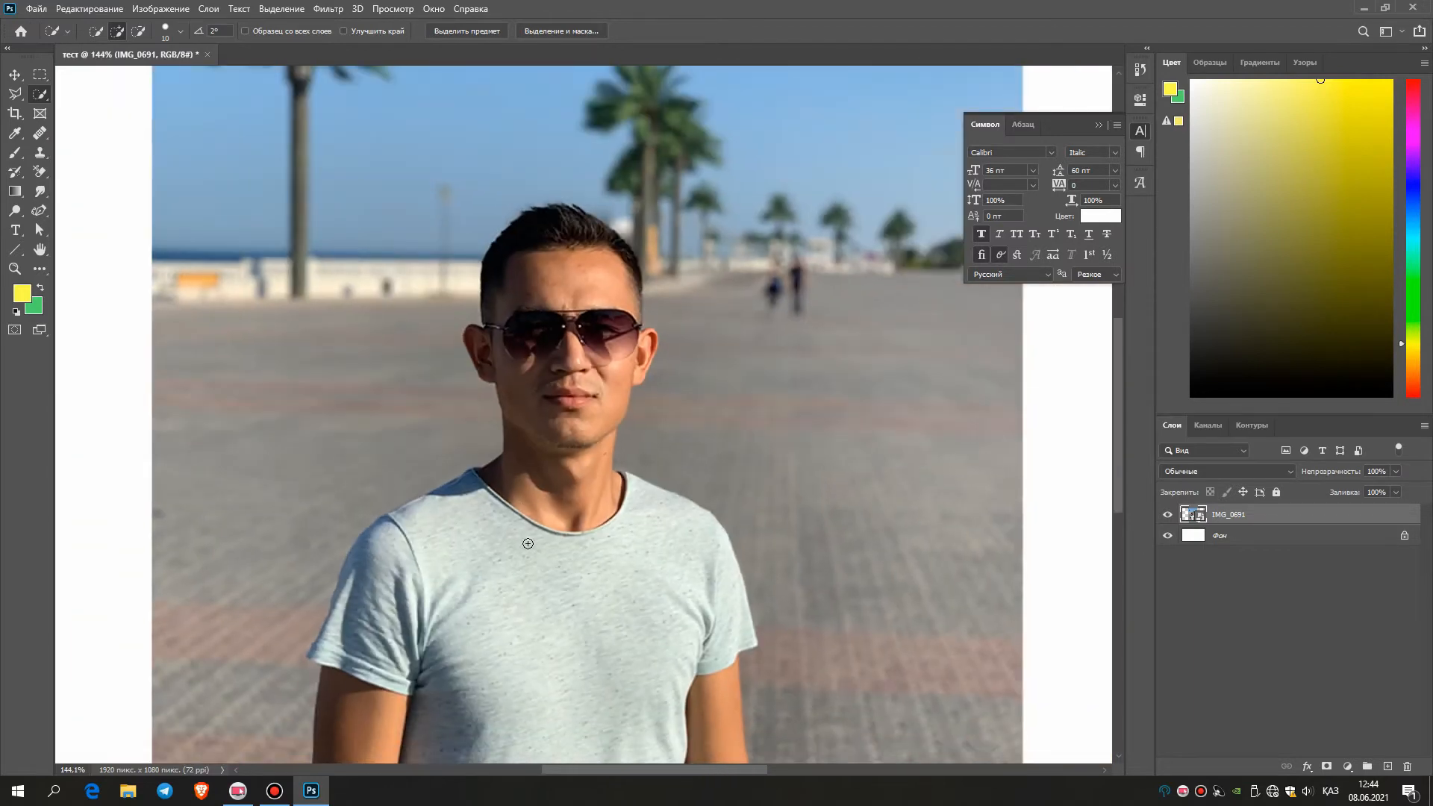
scroll(527, 541, "down", 1)
scroll(551, 335, "up", 6)
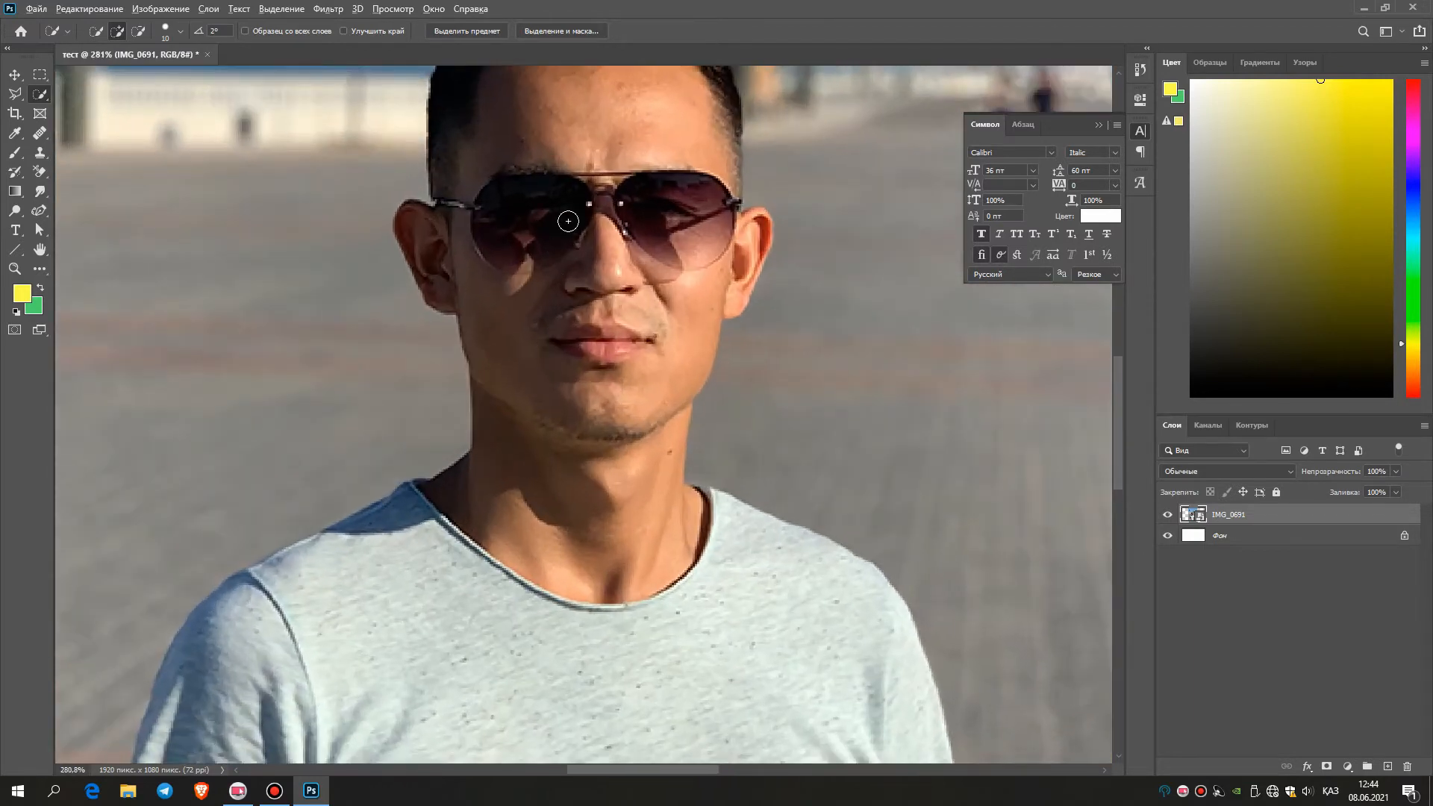
scroll(568, 220, "up", 3)
left_click_drag(505, 154, 497, 172)
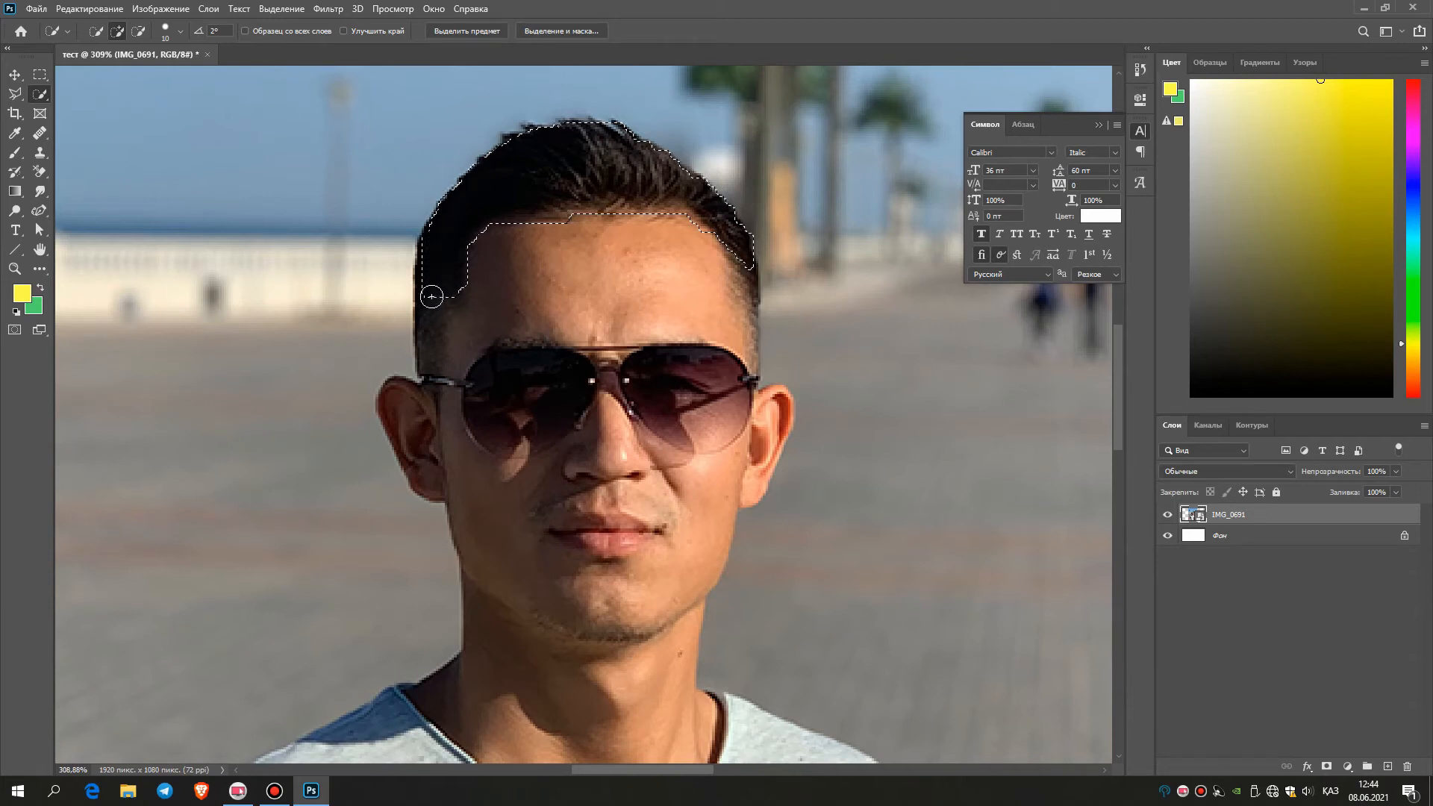
mouse_move(436, 387)
left_mouse_down()
mouse_move(492, 435)
mouse_move(531, 416)
mouse_move(644, 345)
mouse_move(647, 284)
mouse_move(642, 405)
left_mouse_up()
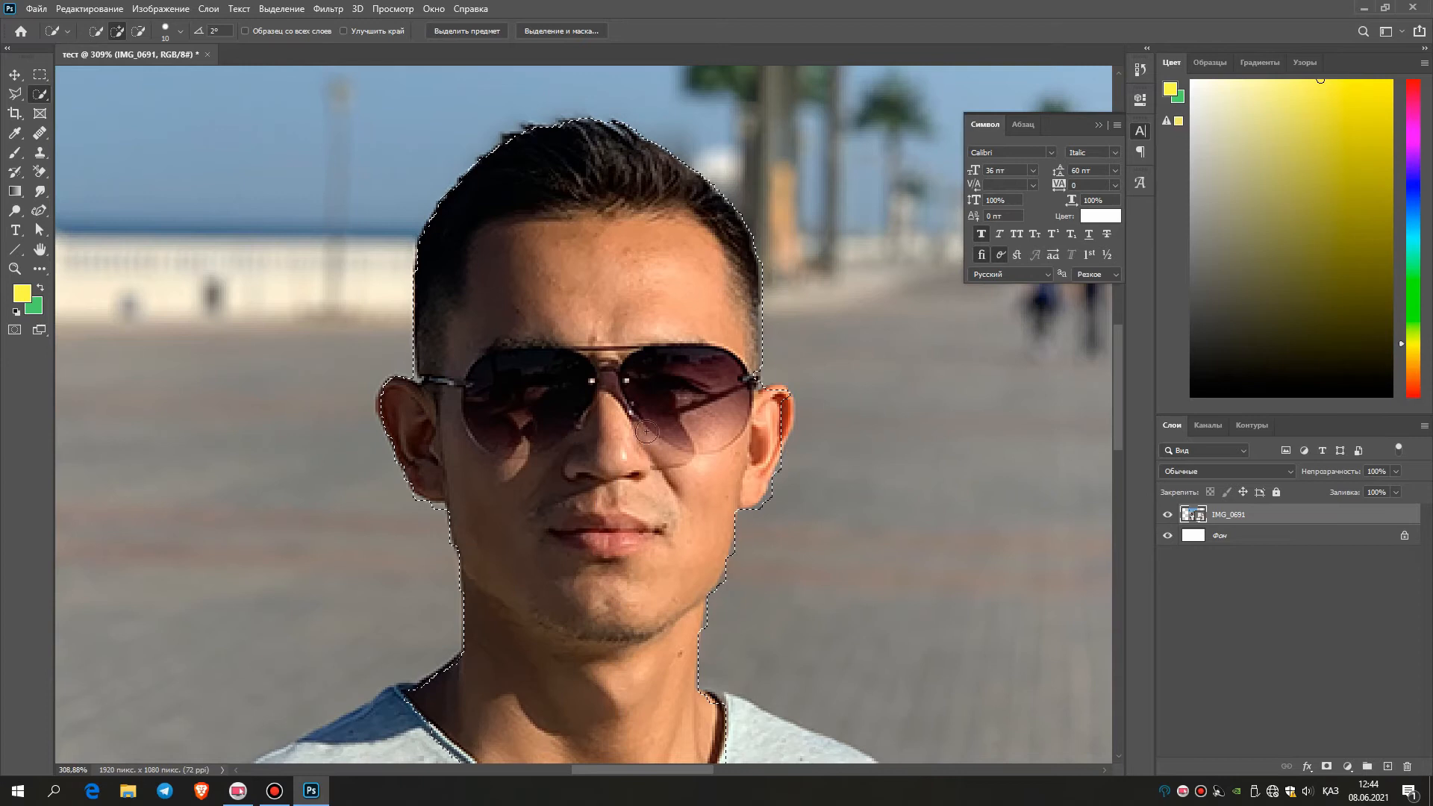
left_click(776, 399)
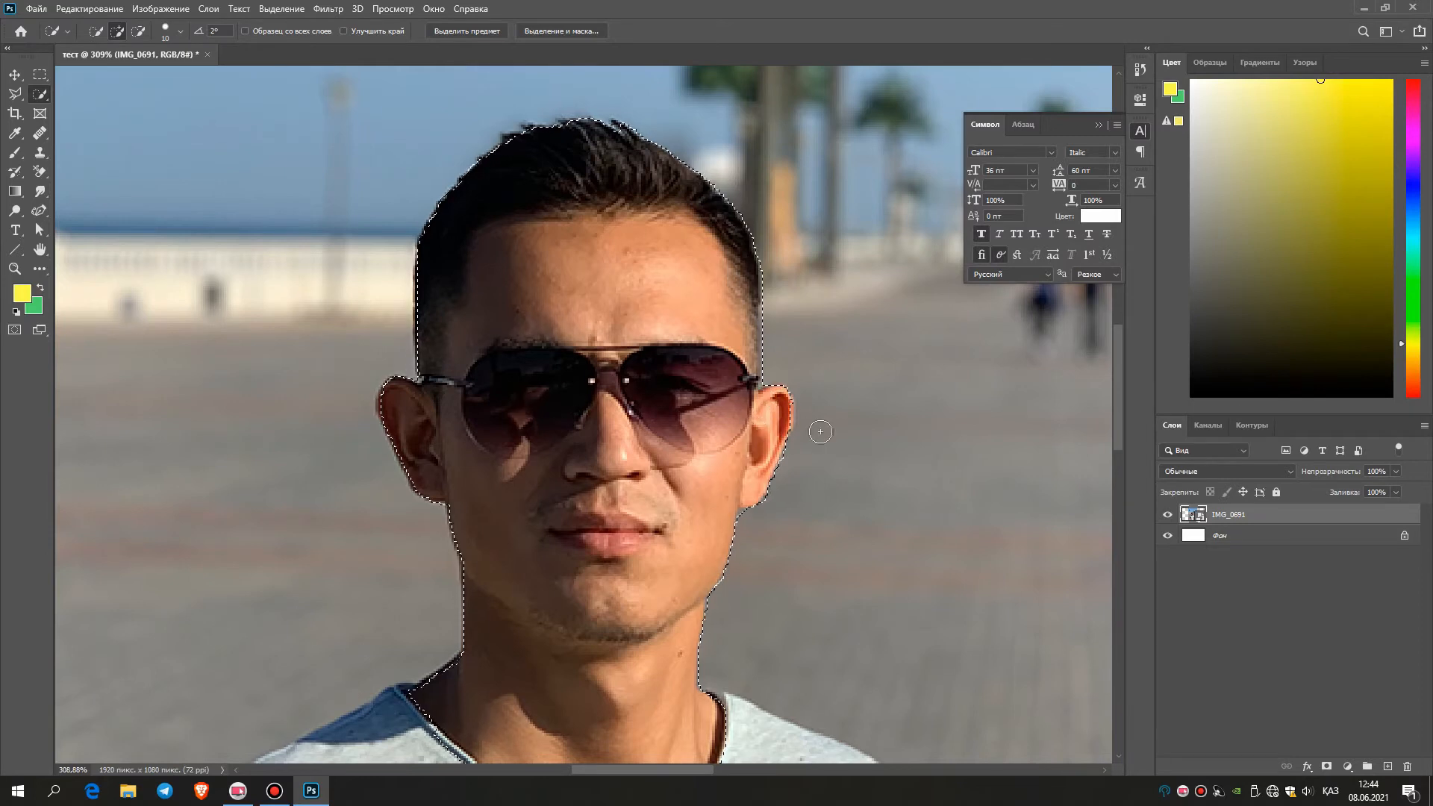
Extend the selection over the man's shoulders and the body of his T-shirt.
scroll(709, 414, "down", 2)
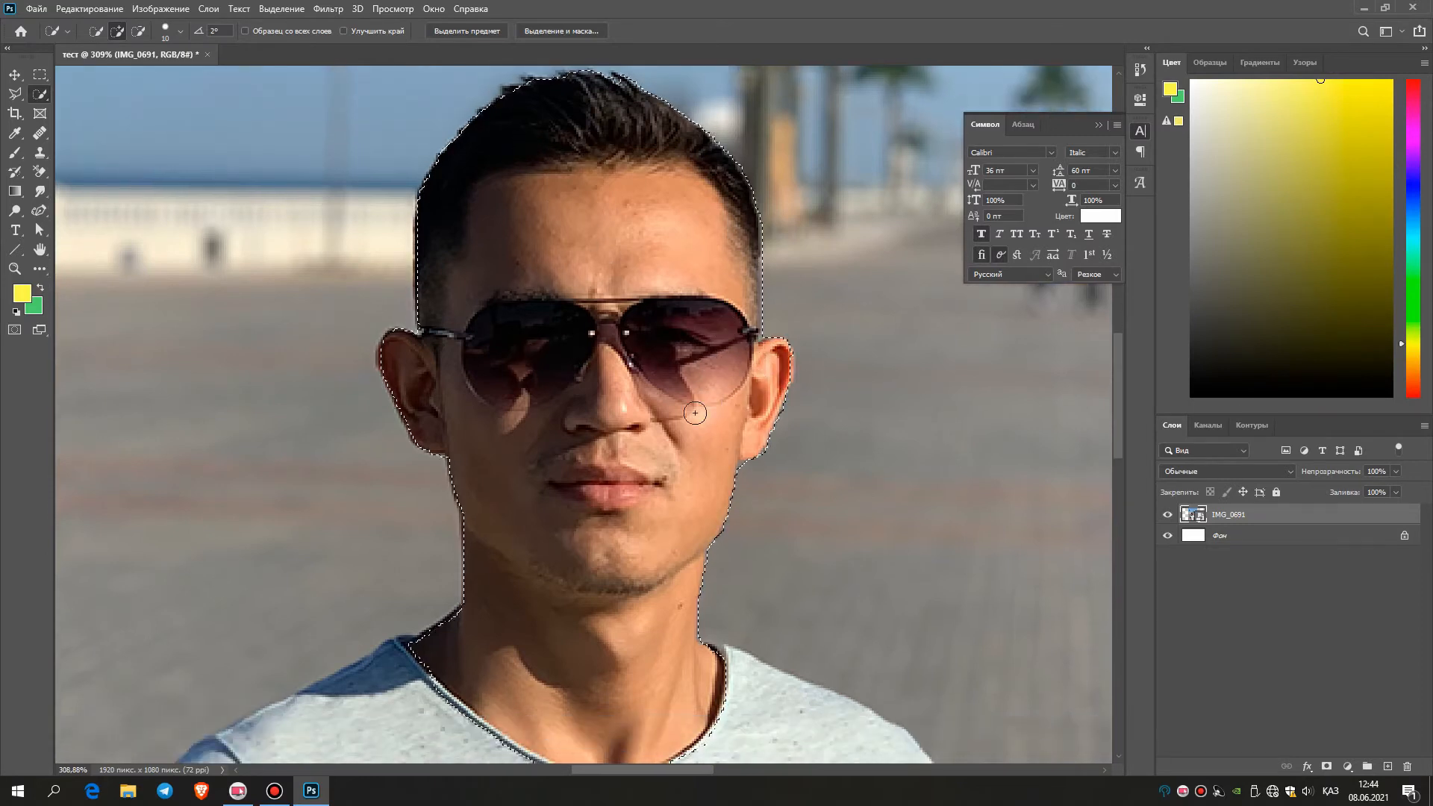
scroll(708, 414, "down", 8)
scroll(486, 457, "down", 5)
left_click(419, 295)
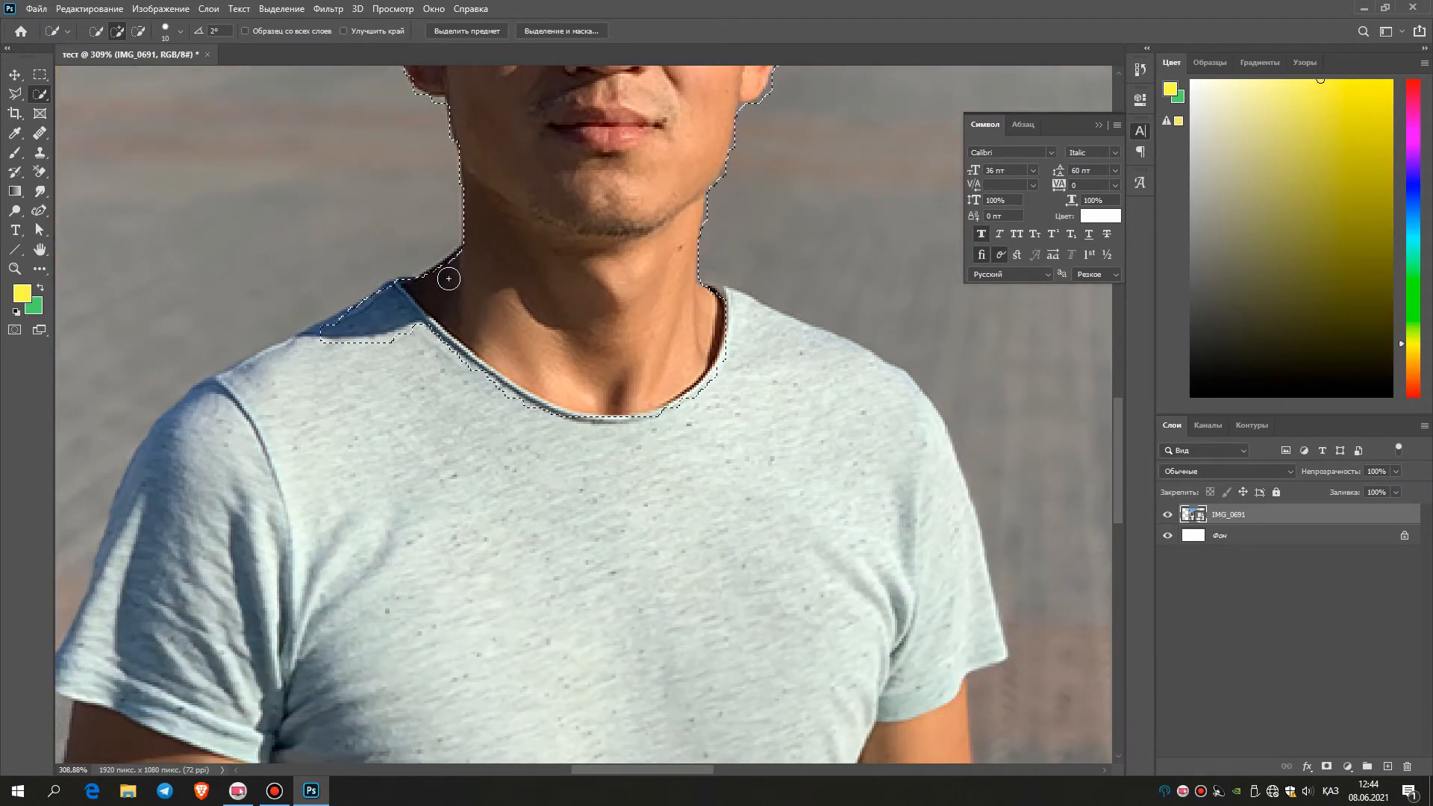
mouse_move(385, 300)
left_mouse_down()
mouse_move(215, 388)
mouse_move(153, 446)
left_mouse_up()
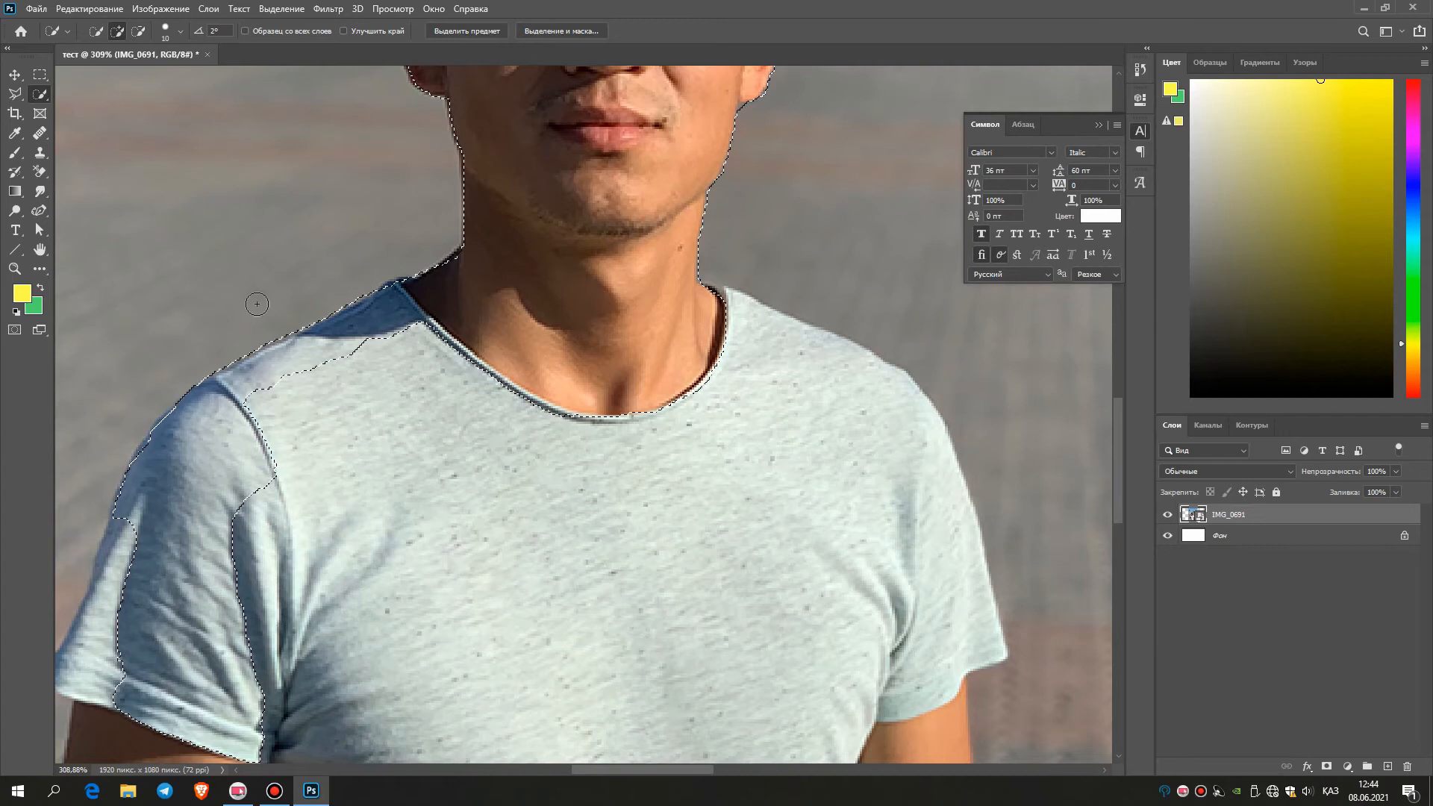
mouse_move(438, 304)
left_mouse_down()
mouse_move(416, 336)
mouse_move(455, 352)
mouse_move(298, 452)
mouse_move(634, 436)
mouse_move(694, 512)
mouse_move(720, 493)
left_mouse_up()
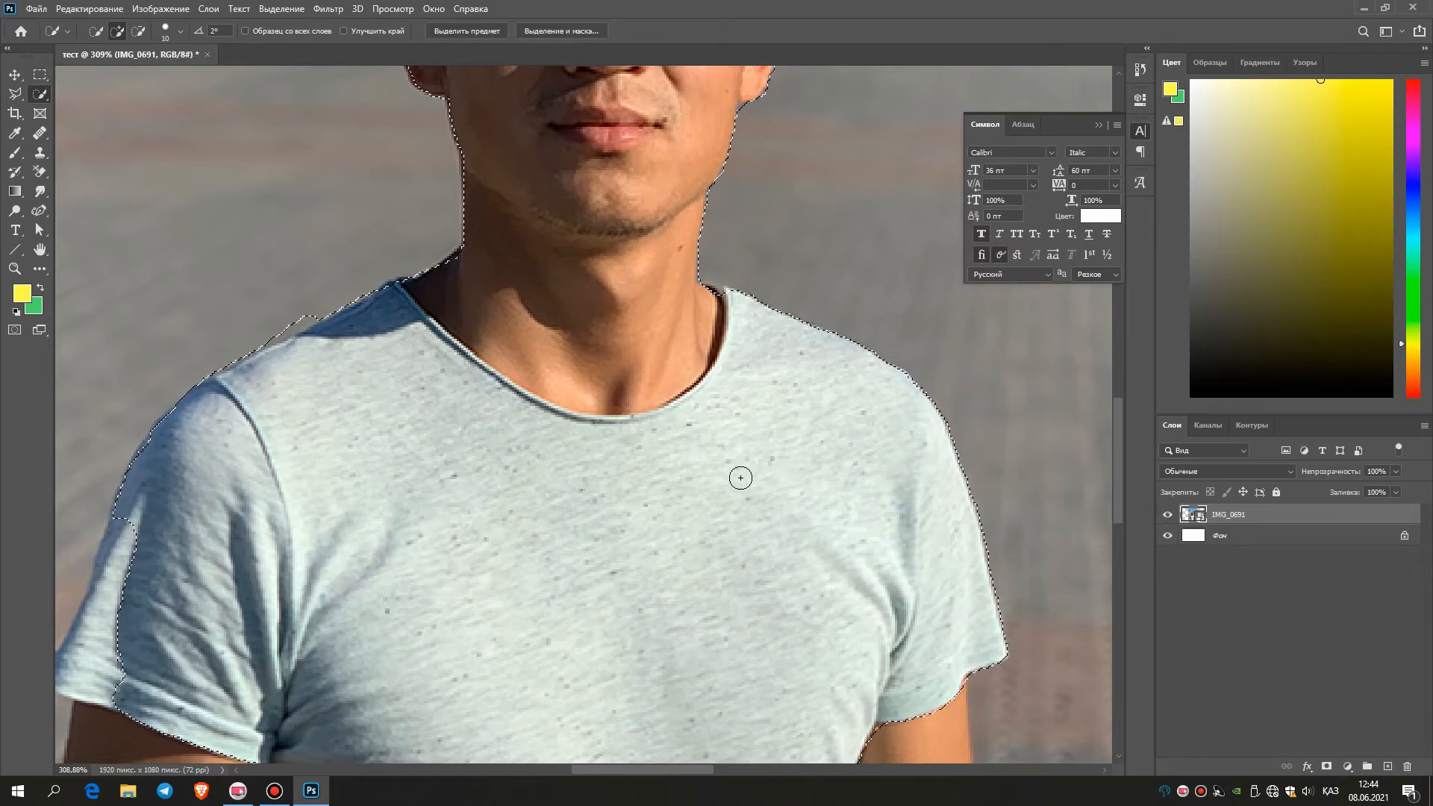
Add the bare arm on the left side of the photo to the selection.
scroll(774, 488, "down", 5)
scroll(568, 523, "down", 3)
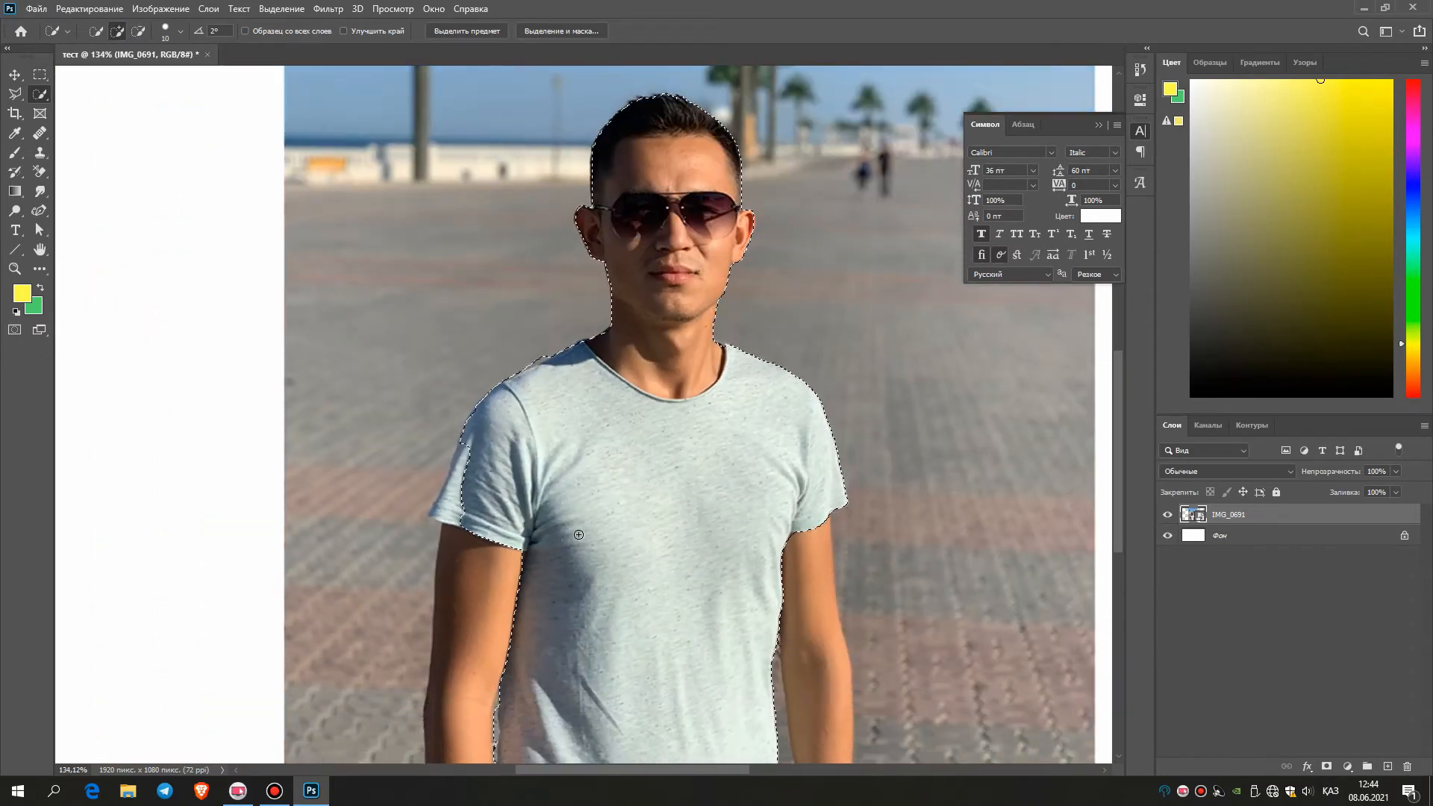
scroll(538, 521, "up", 4)
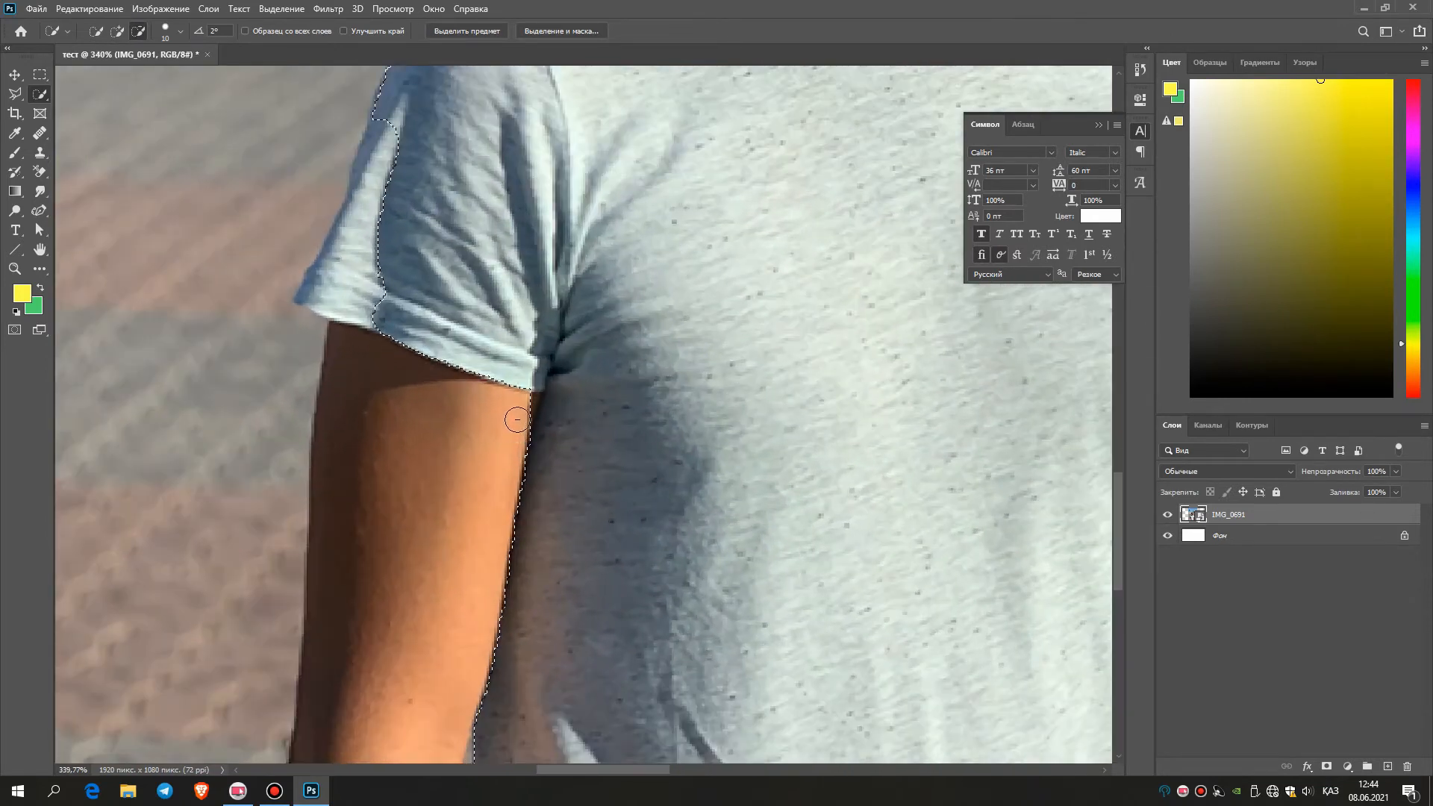
mouse_move(529, 357)
left_mouse_down()
mouse_move(478, 377)
mouse_move(503, 406)
mouse_move(522, 393)
left_mouse_up()
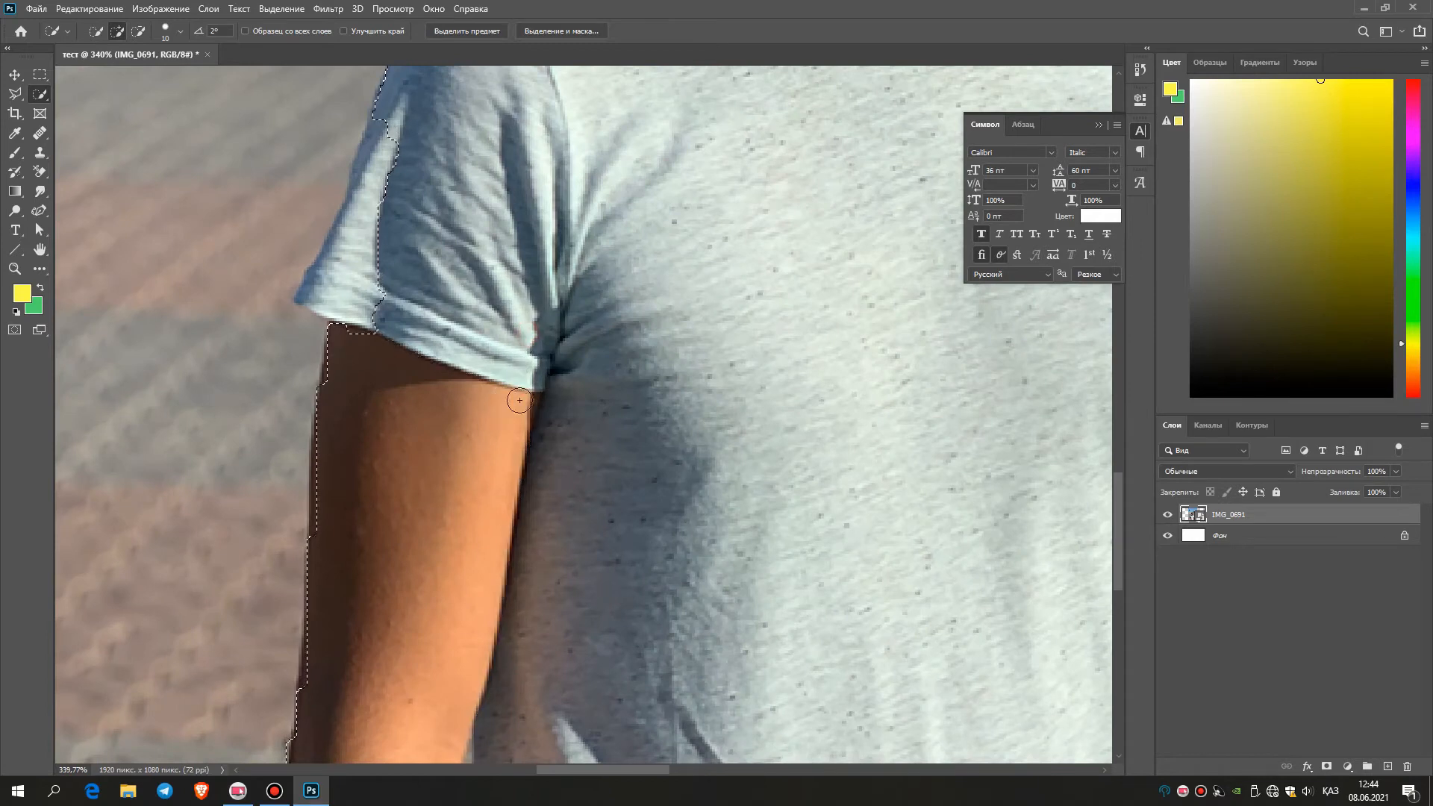
scroll(487, 383, "down", 2)
scroll(488, 384, "down", 1)
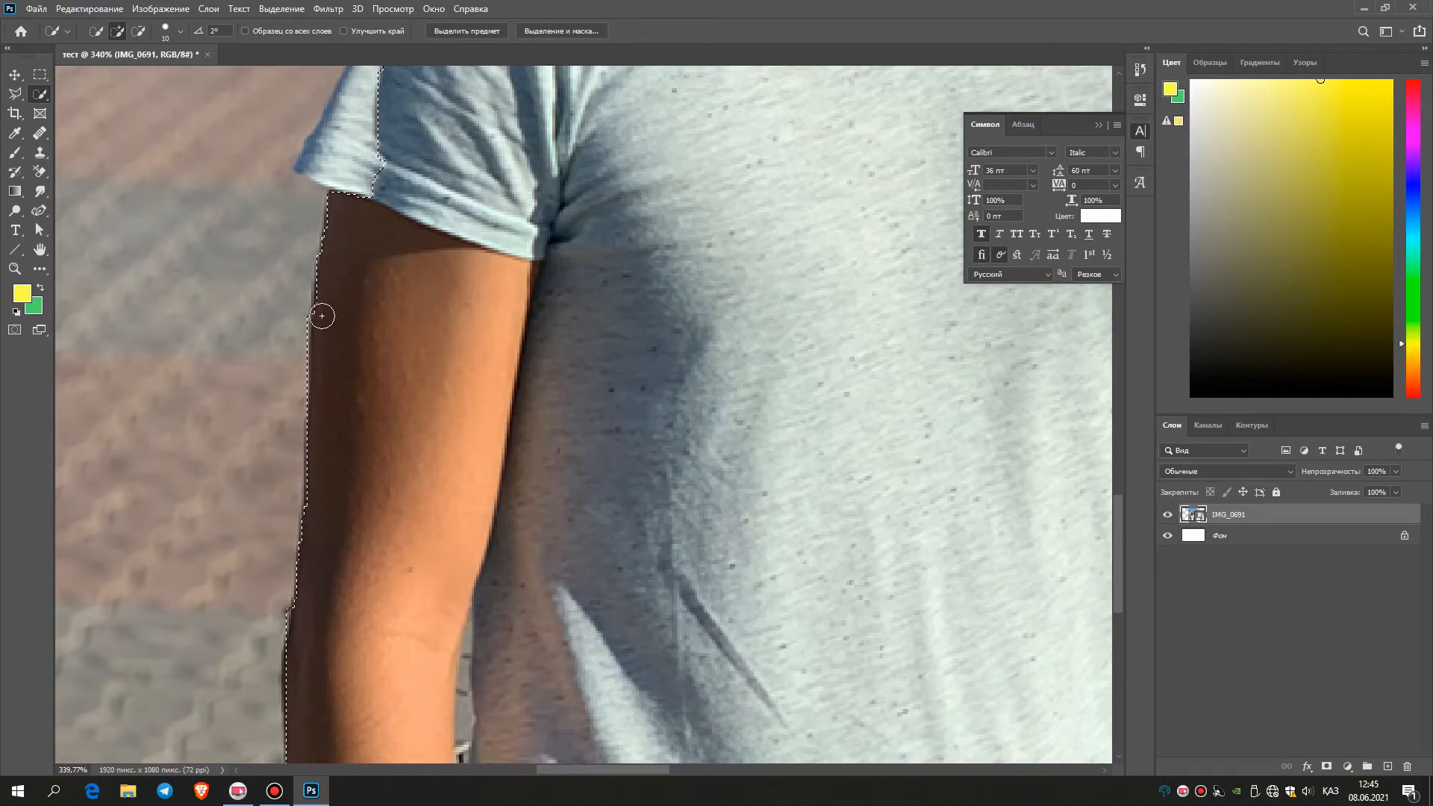
Try to extend the selection over the outer edge of the sleeve on the left side of the photo, undoing the strokes.
left_click_drag(336, 176, 319, 168)
key("ctrl+d")
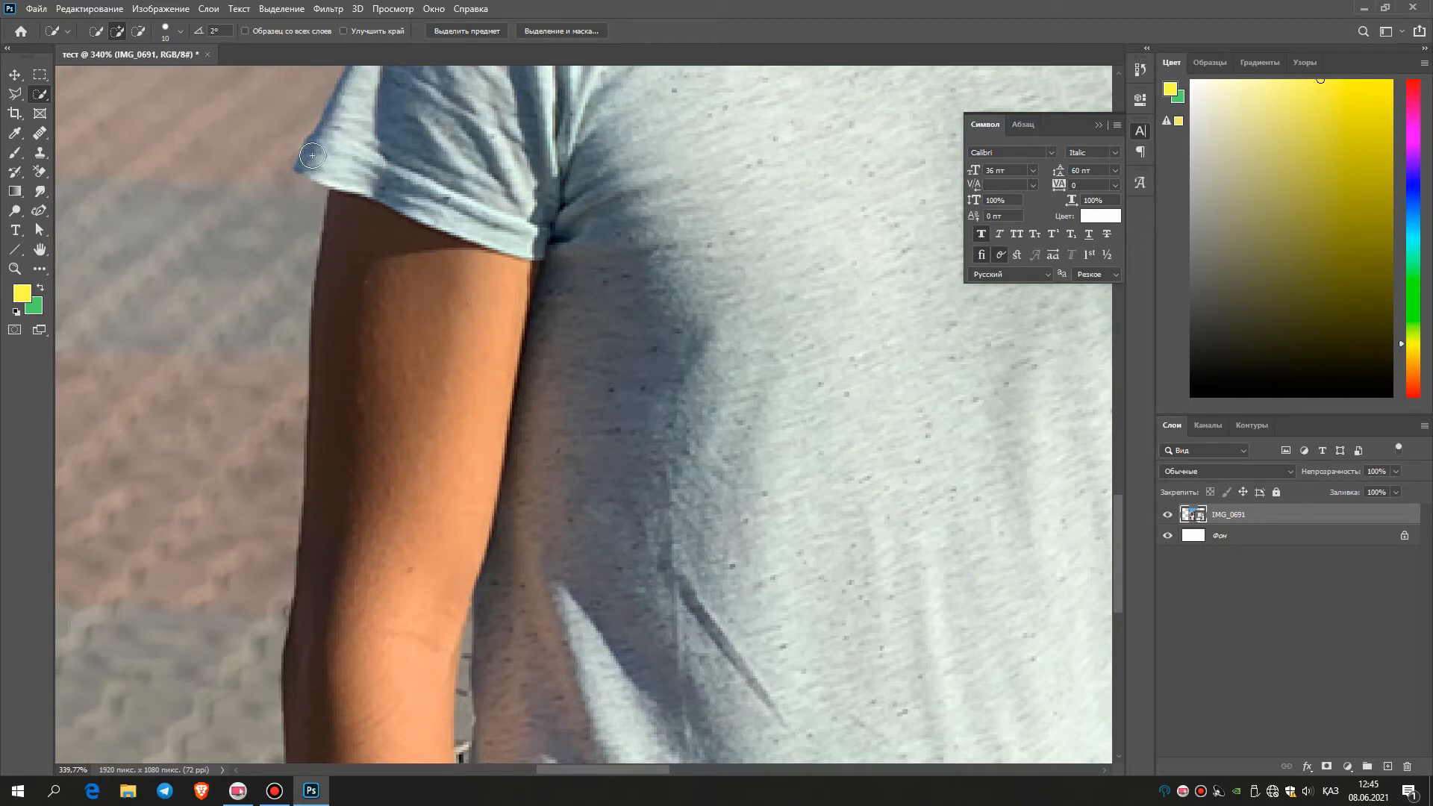
scroll(438, 304, "down", 5, "alt")
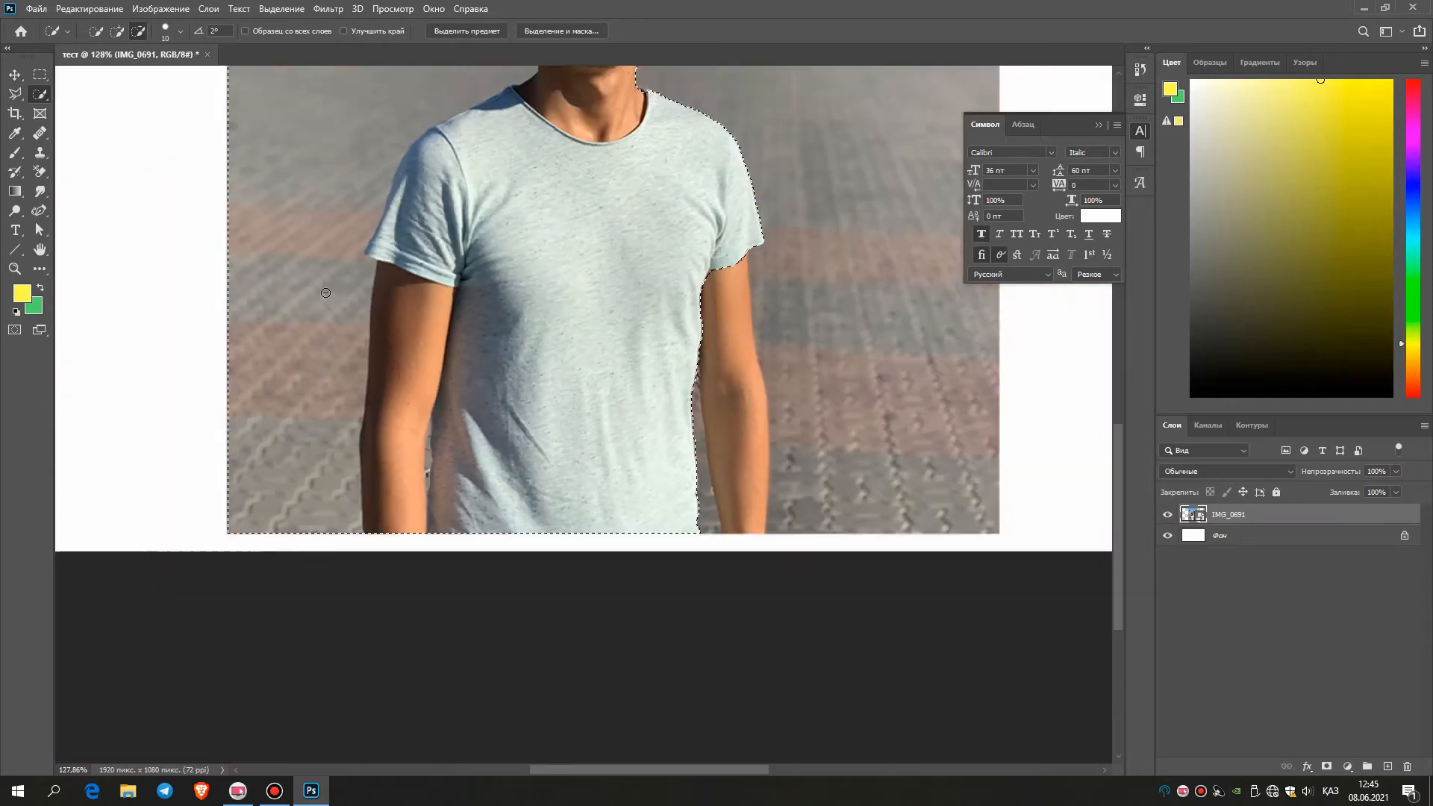
scroll(325, 293, "up", 2, "alt")
scroll(480, 320, "up", 1)
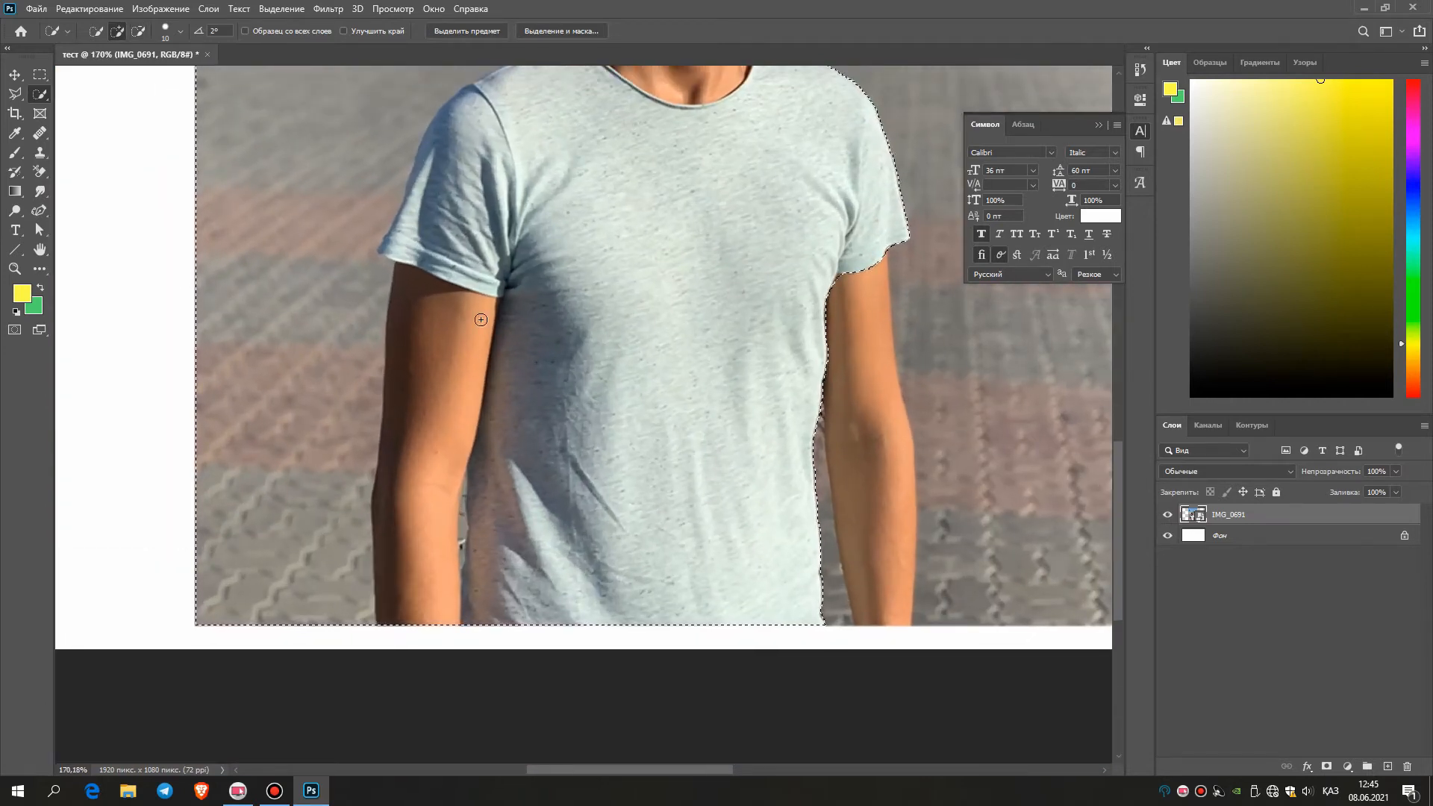
key("ctrl+z")
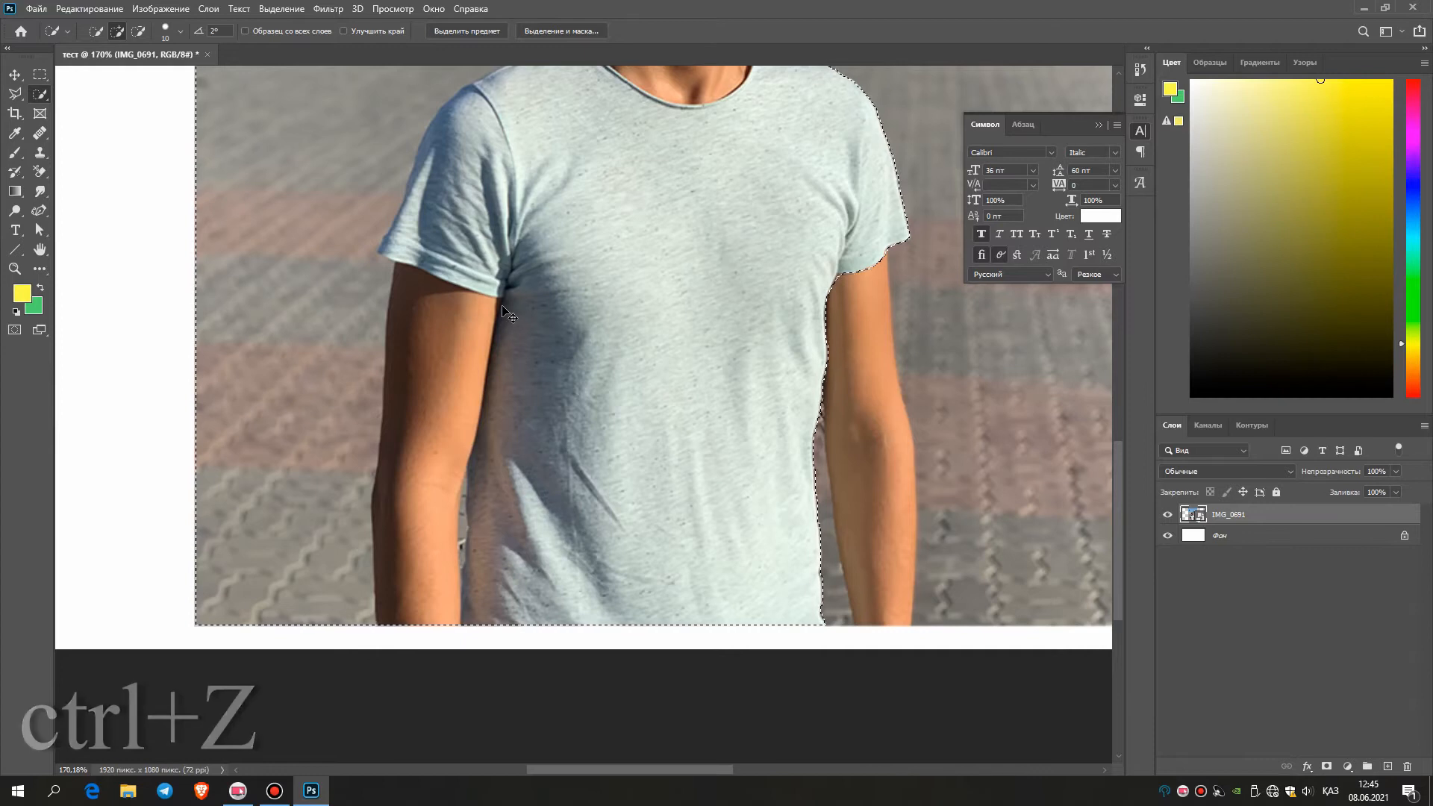
key("ctrl+z")
scroll(423, 233, "up", 2, "alt")
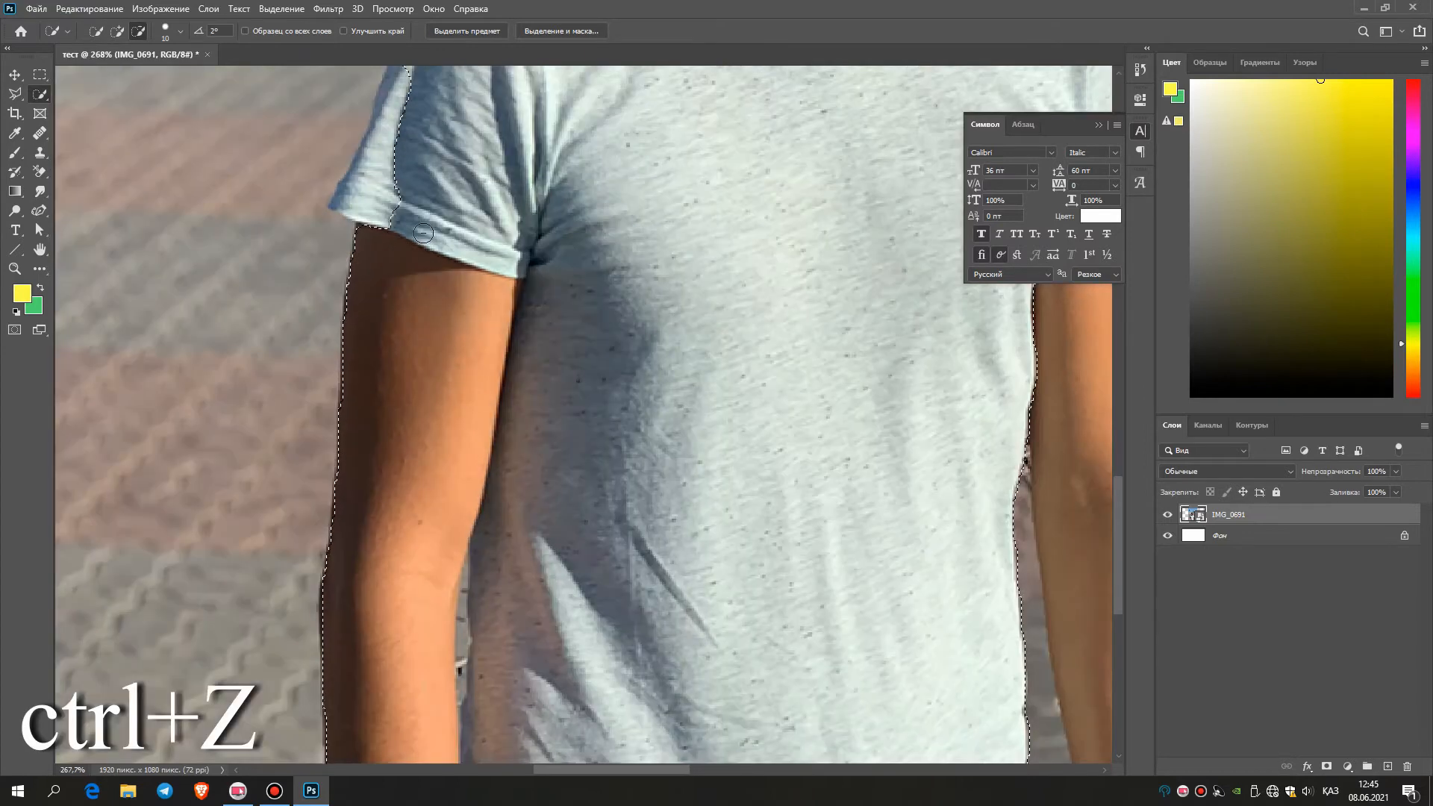
scroll(407, 238, "up", 3)
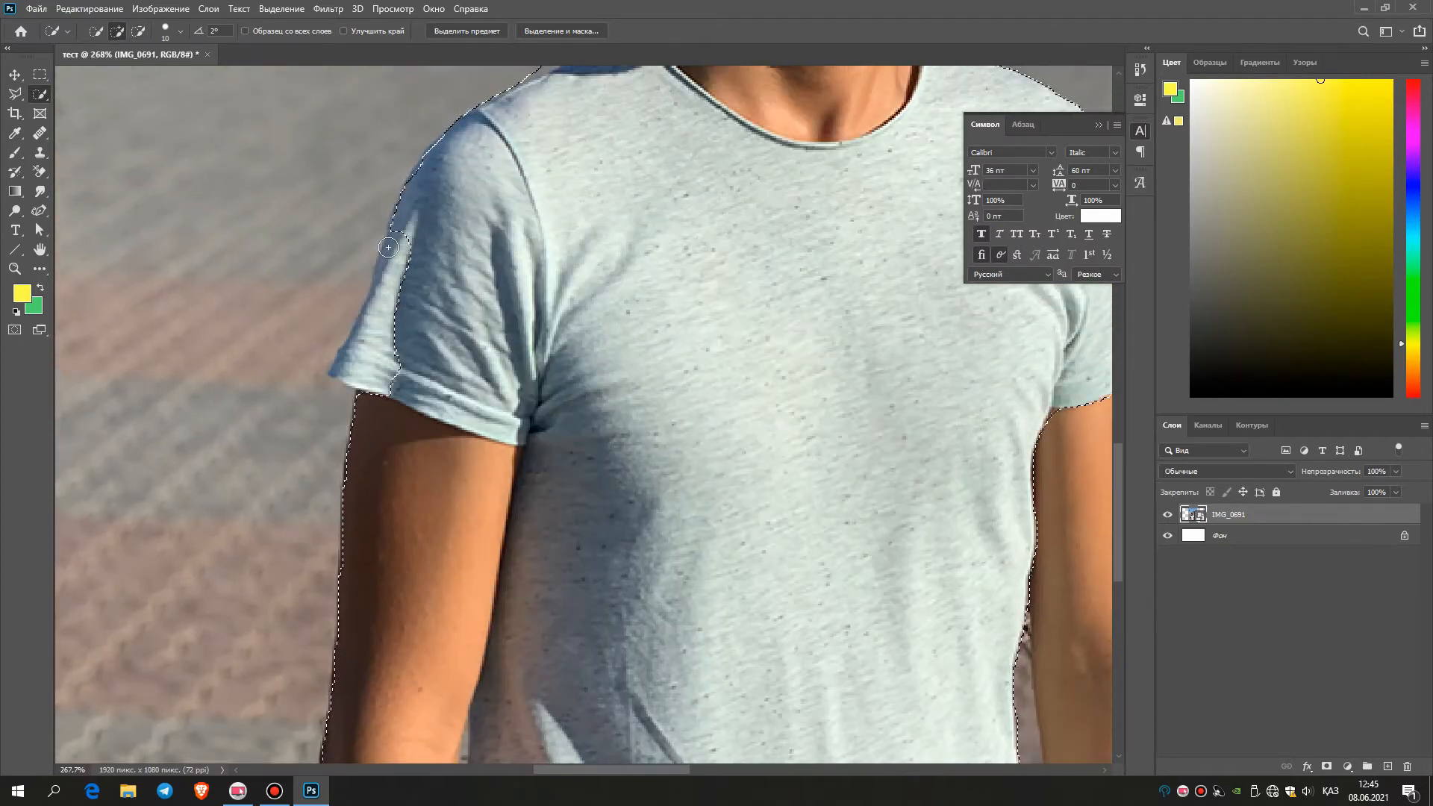
mouse_move(398, 252)
left_mouse_down()
mouse_move(386, 289)
mouse_move(386, 256)
mouse_move(391, 295)
mouse_move(382, 361)
left_mouse_up()
scroll(382, 362, "down", 1)
key("ctrl+z")
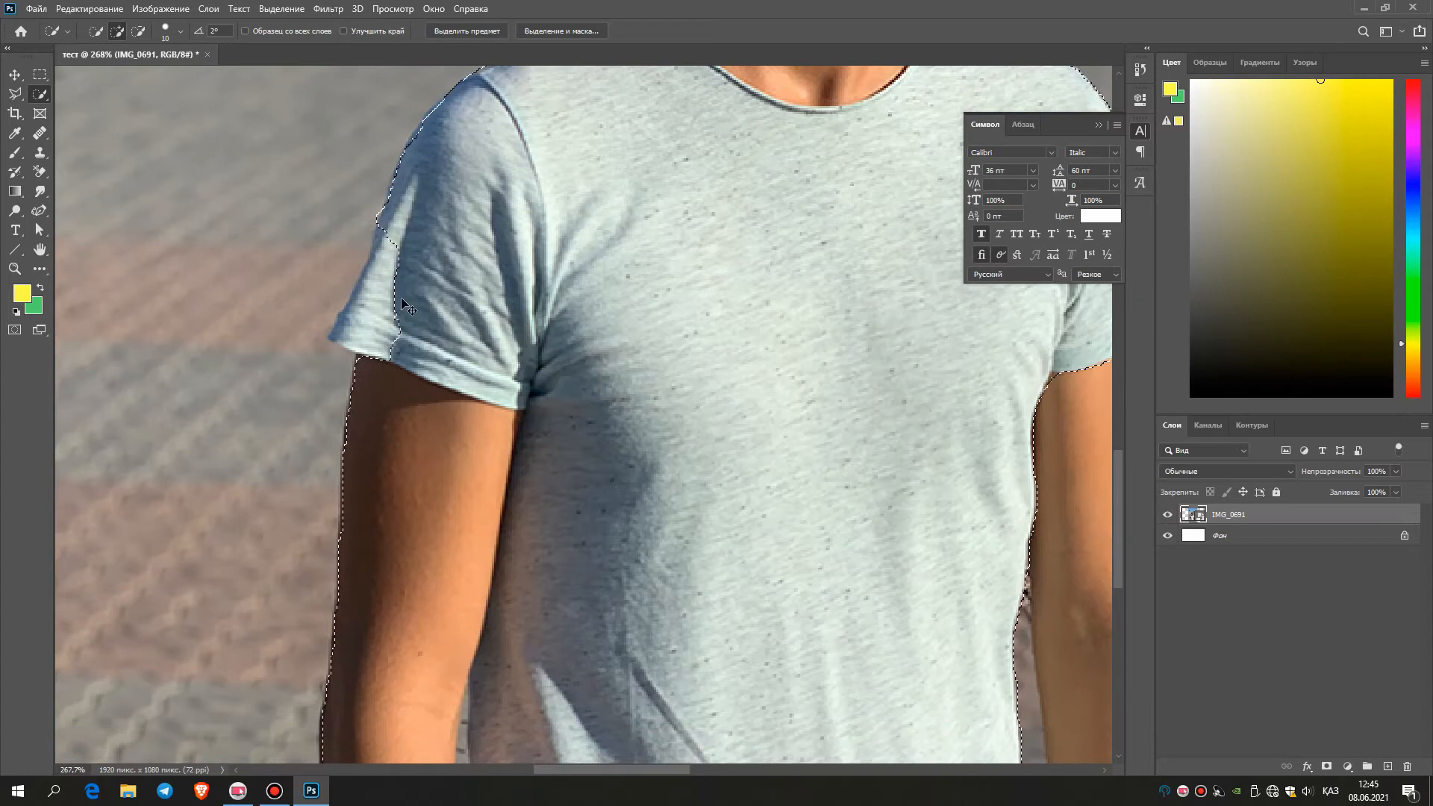
Set the Quick Selection brush size to 7 pixels and try it on the sleeve's outer edge, undoing the stroke.
left_click(180, 31)
left_click_drag(105, 73, 101, 74)
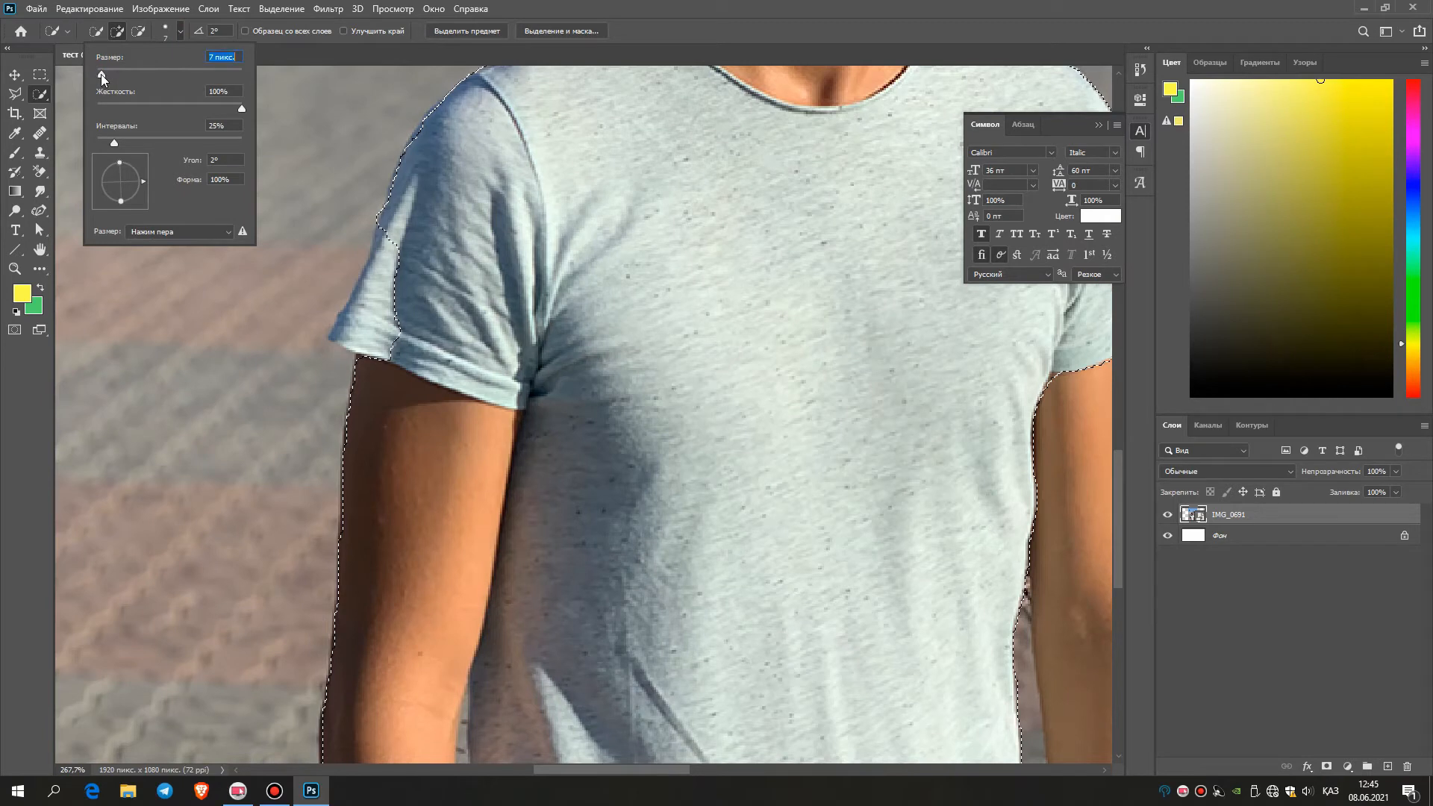
left_click(389, 116)
left_click_drag(383, 303, 389, 348)
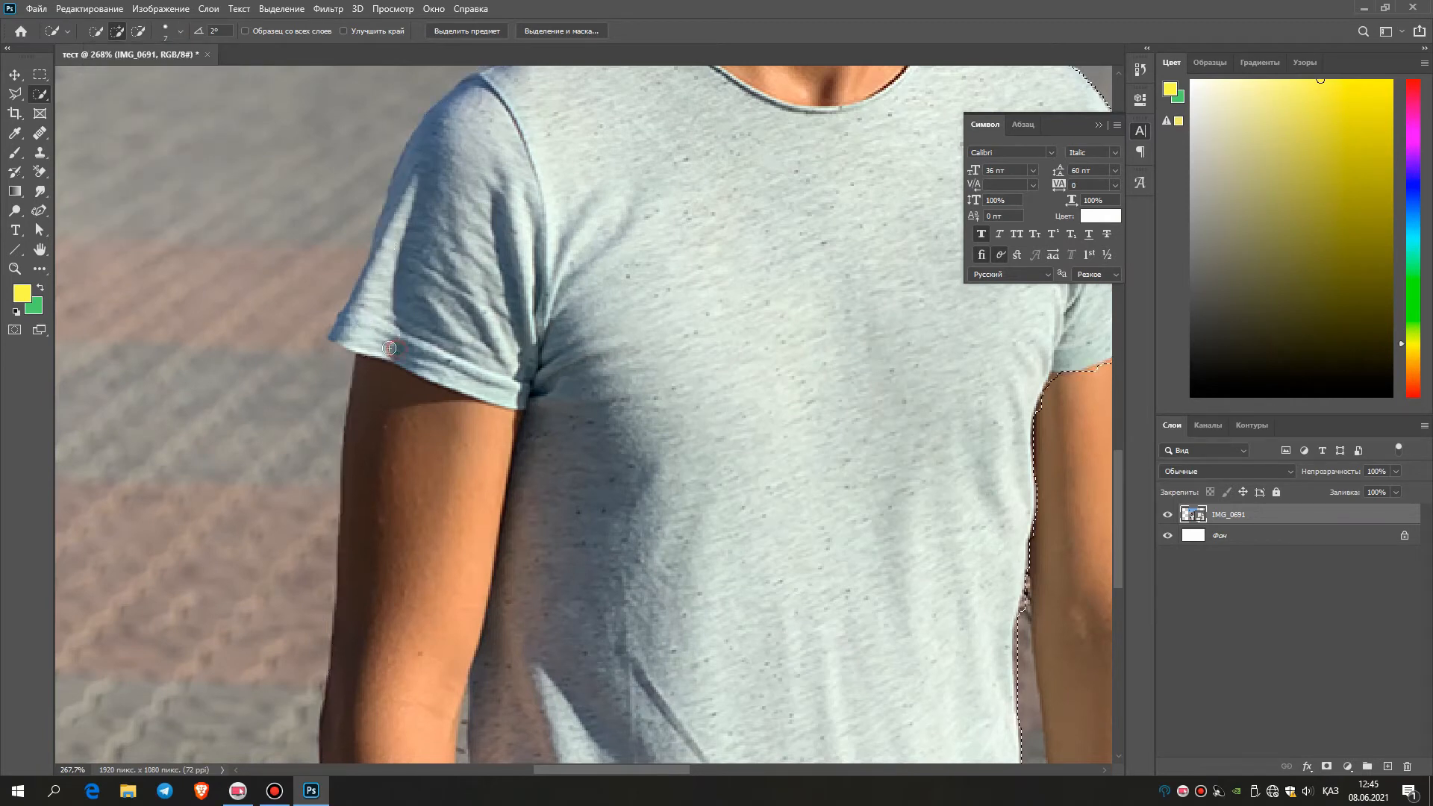
key("ctrl+z")
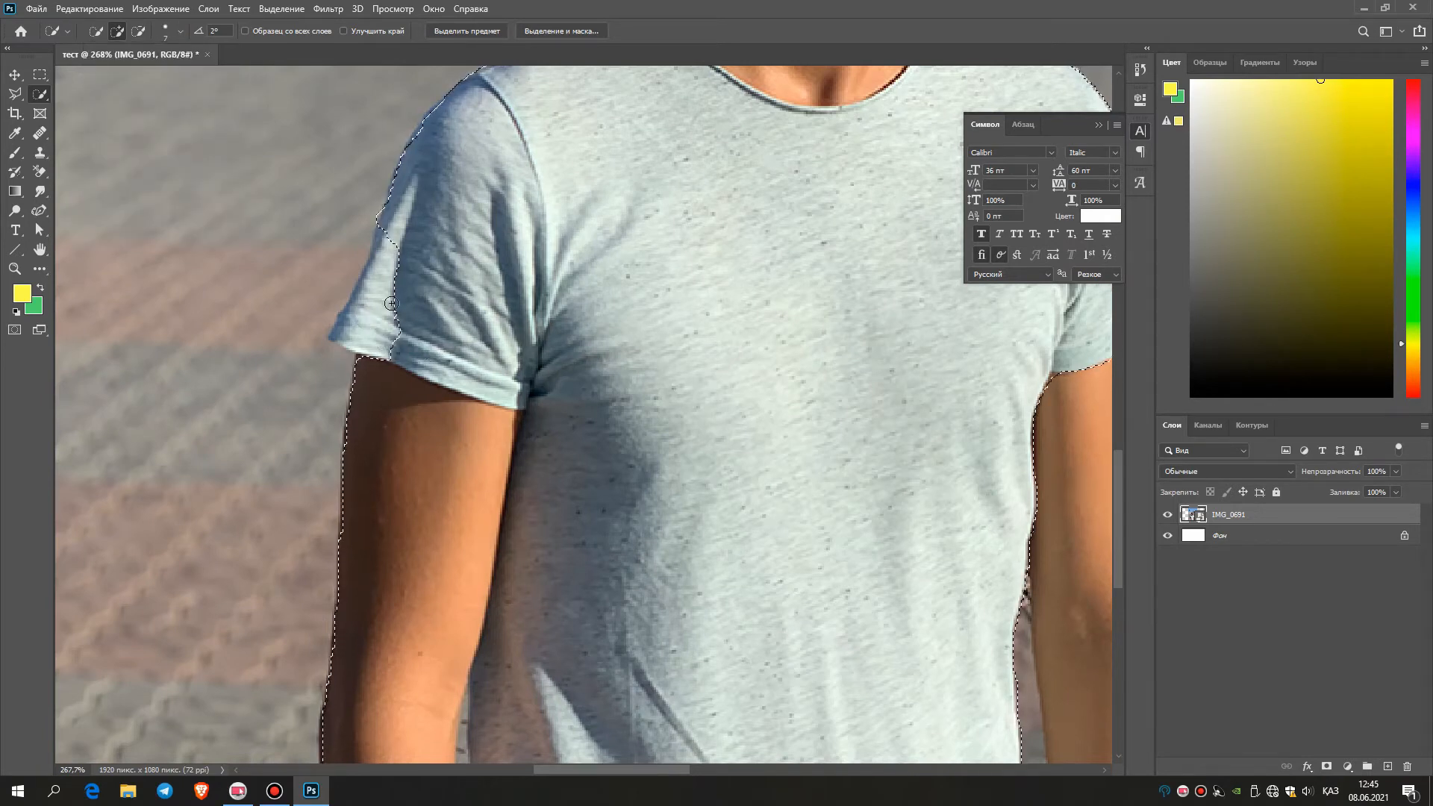
Add the bare arm on the right side of the photo to the selection.
scroll(927, 425, "down", 2)
scroll(926, 425, "down", 4)
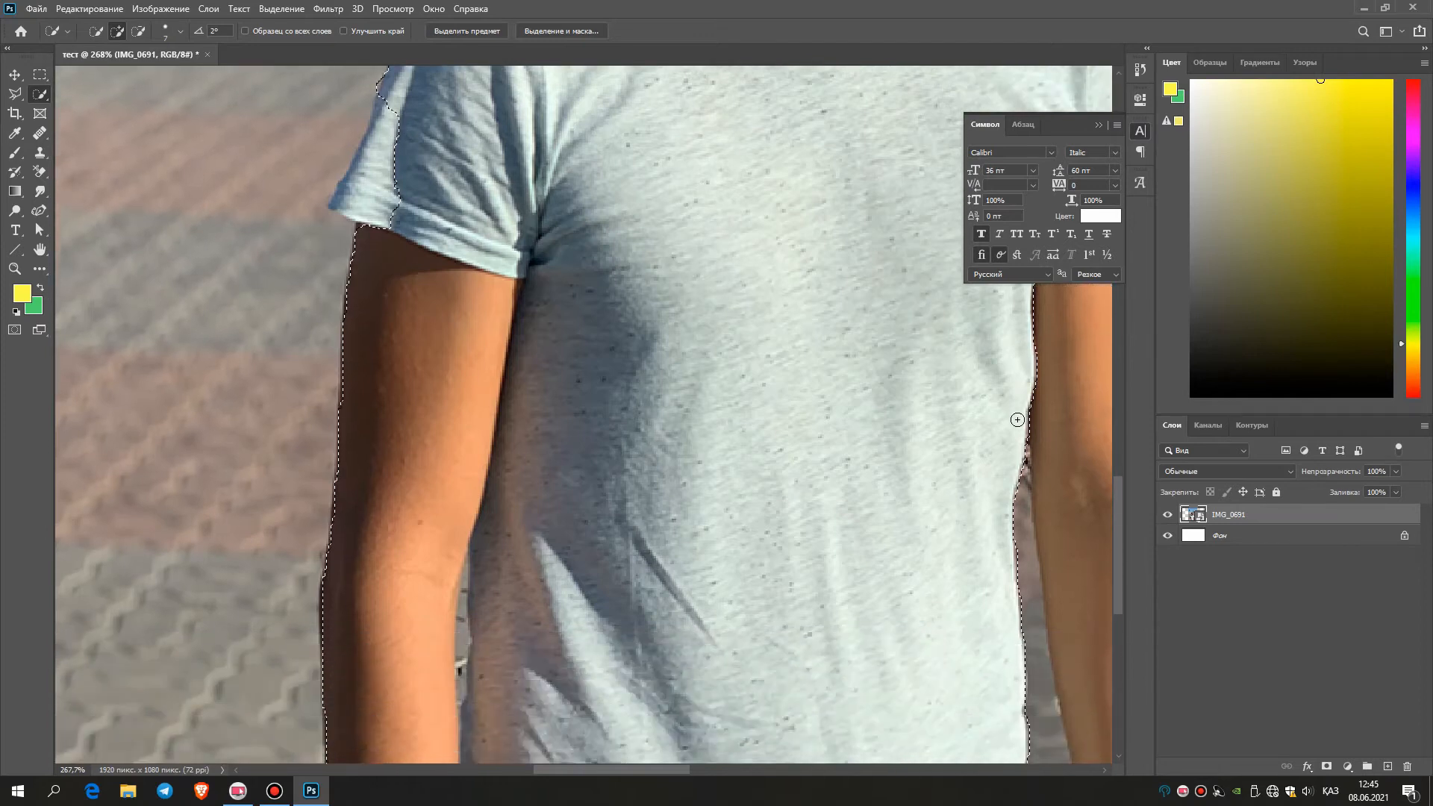
scroll(946, 550, "down", 2)
left_click(1013, 329)
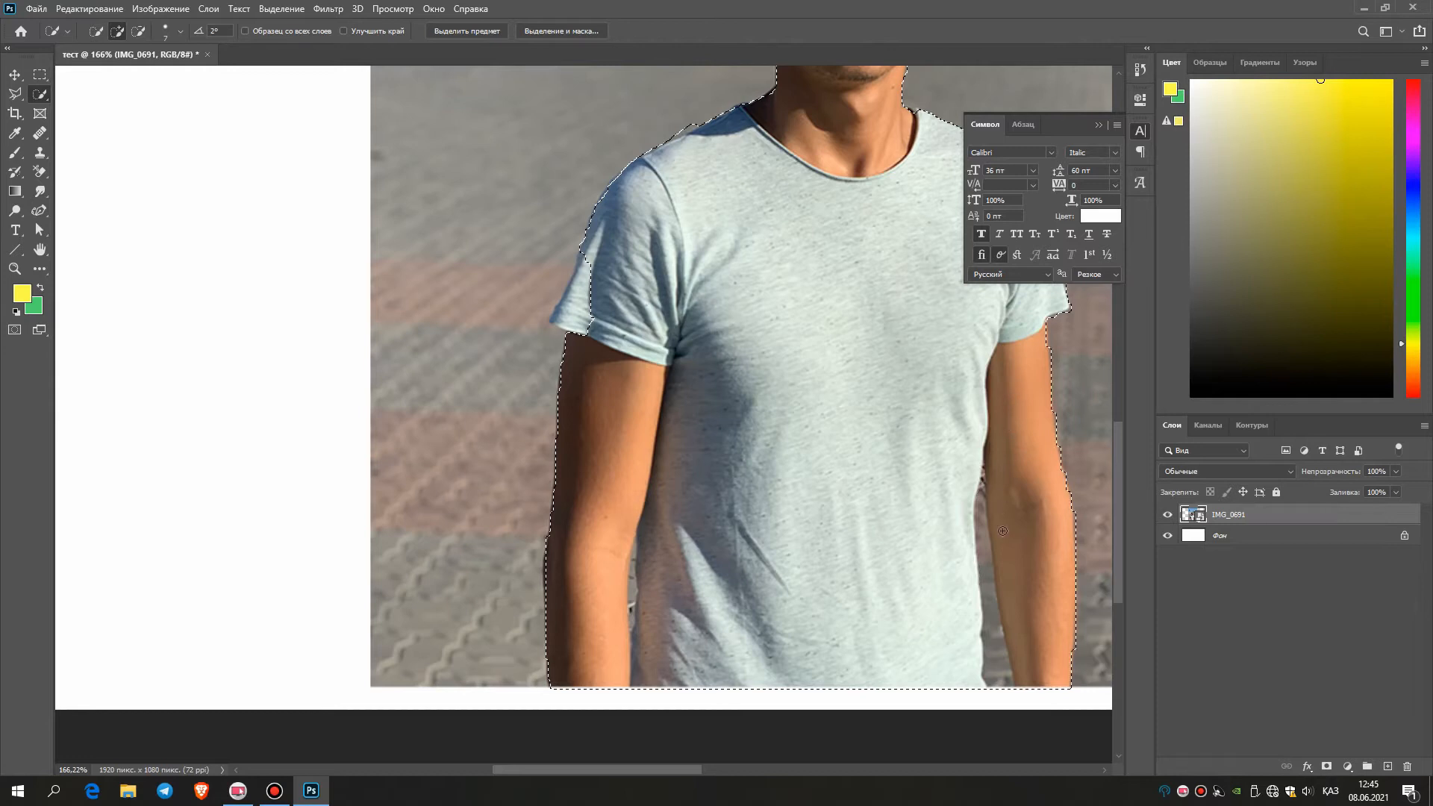
Try to add the unselected outer strip of the left-hand sleeve with short strokes.
scroll(612, 257, "up", 5)
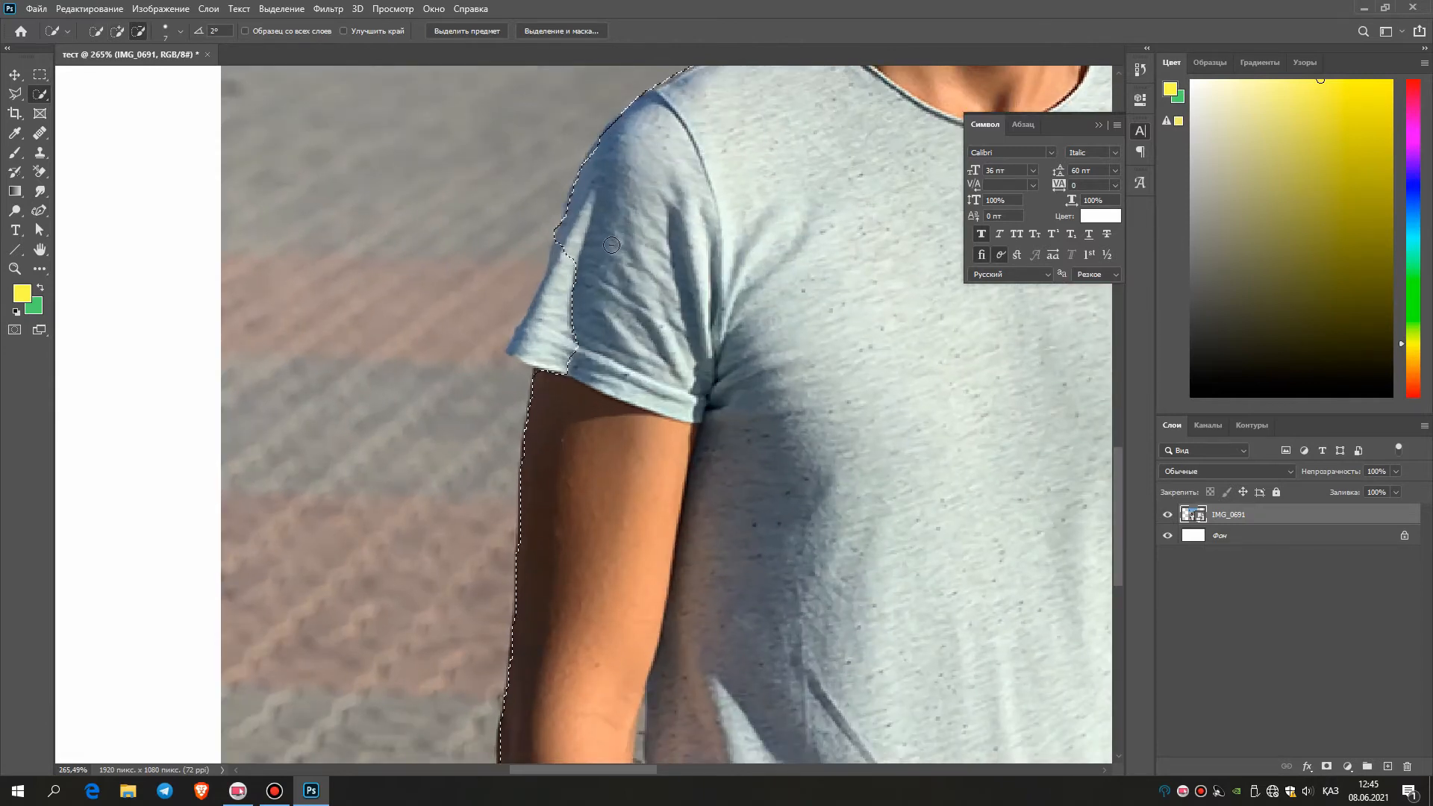
scroll(550, 239, "up", 3)
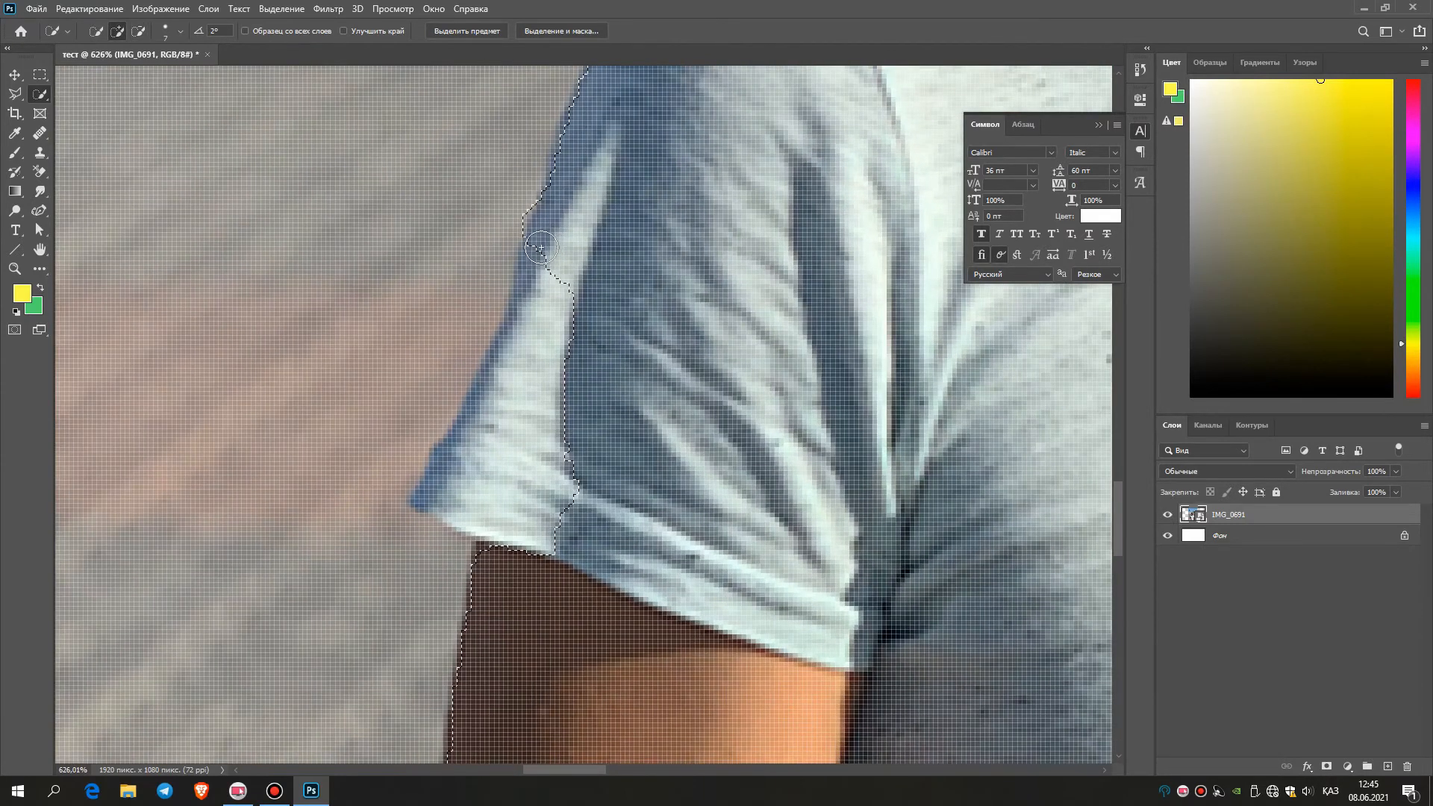
key("ctrl+d")
key("ctrl+z")
left_click_drag(528, 291, 525, 305)
left_click_drag(528, 303, 520, 323)
scroll(925, 436, "down", 6)
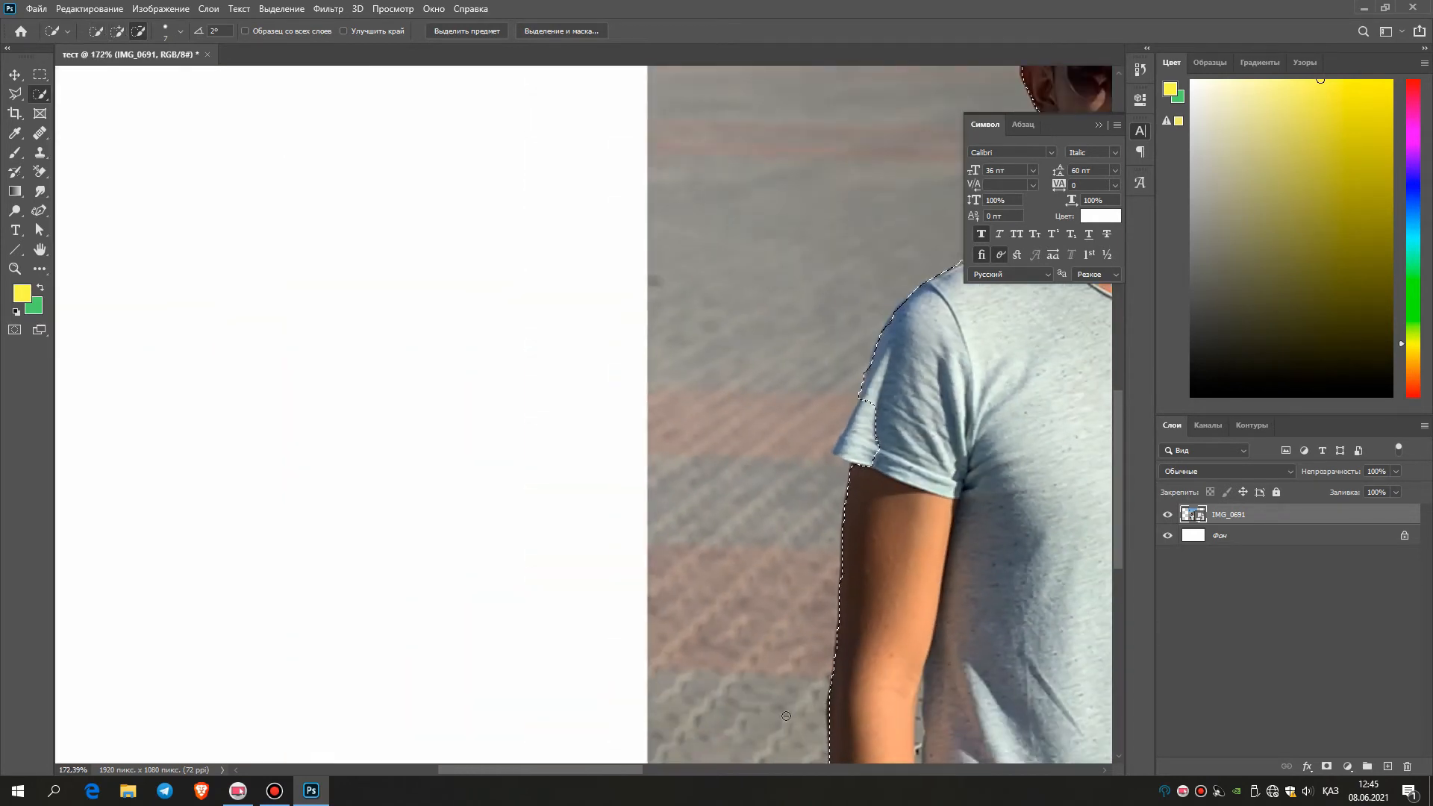
Start a new selection at the outer edge of the left-hand sleeve and extend it over the sleeve and shoulder.
left_click_drag(566, 769, 670, 765)
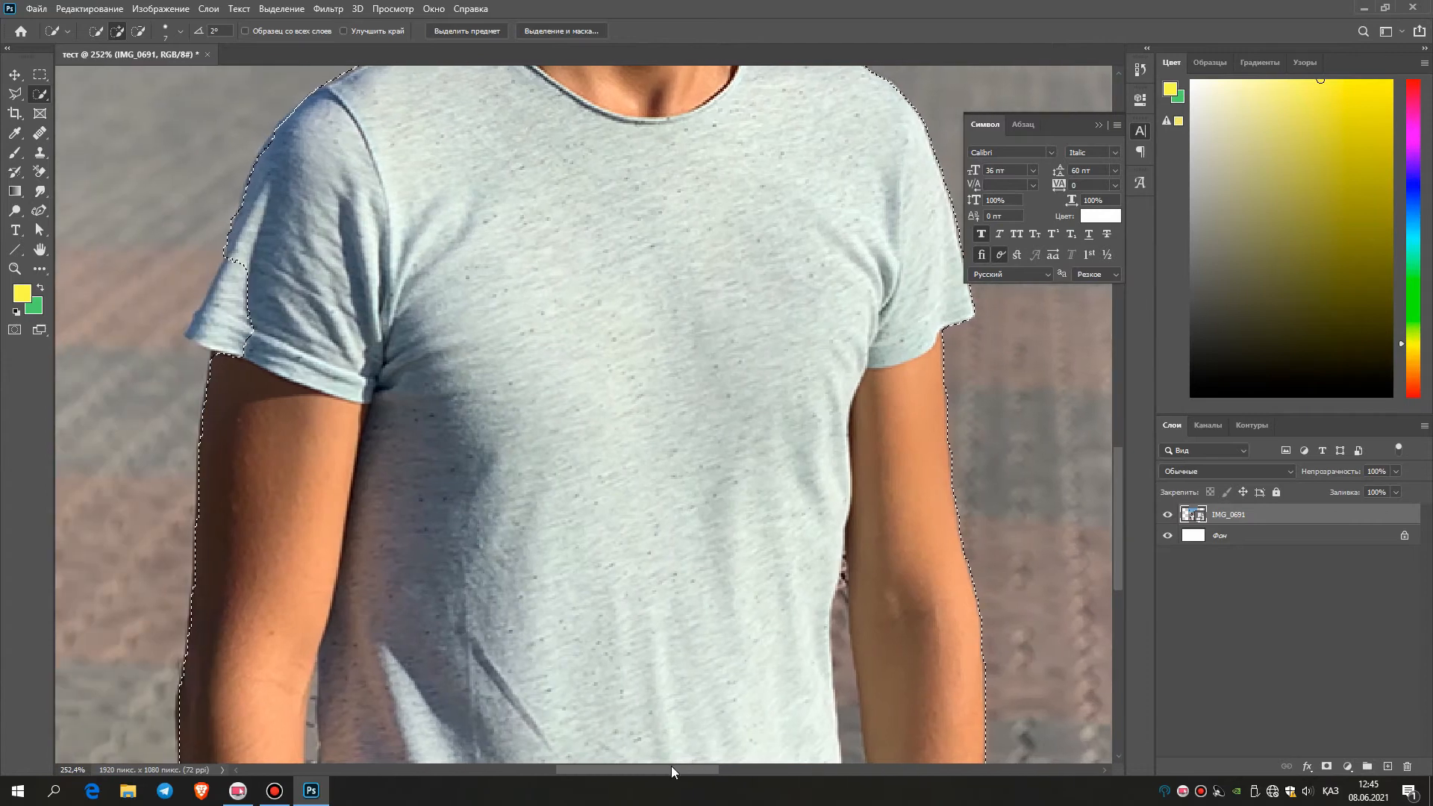
scroll(707, 486, "up", 1)
scroll(708, 487, "down", 3)
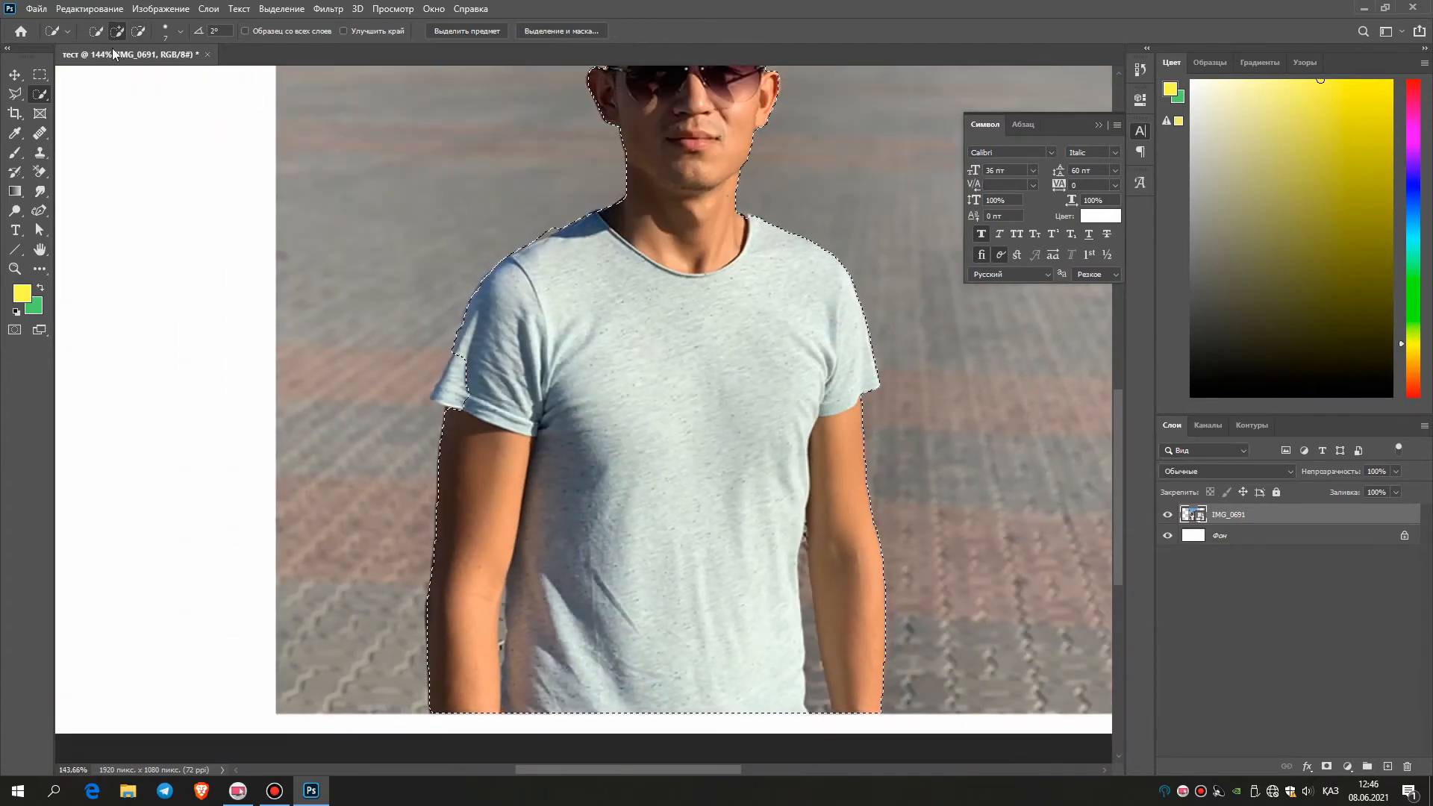
left_click_drag(454, 379, 439, 395)
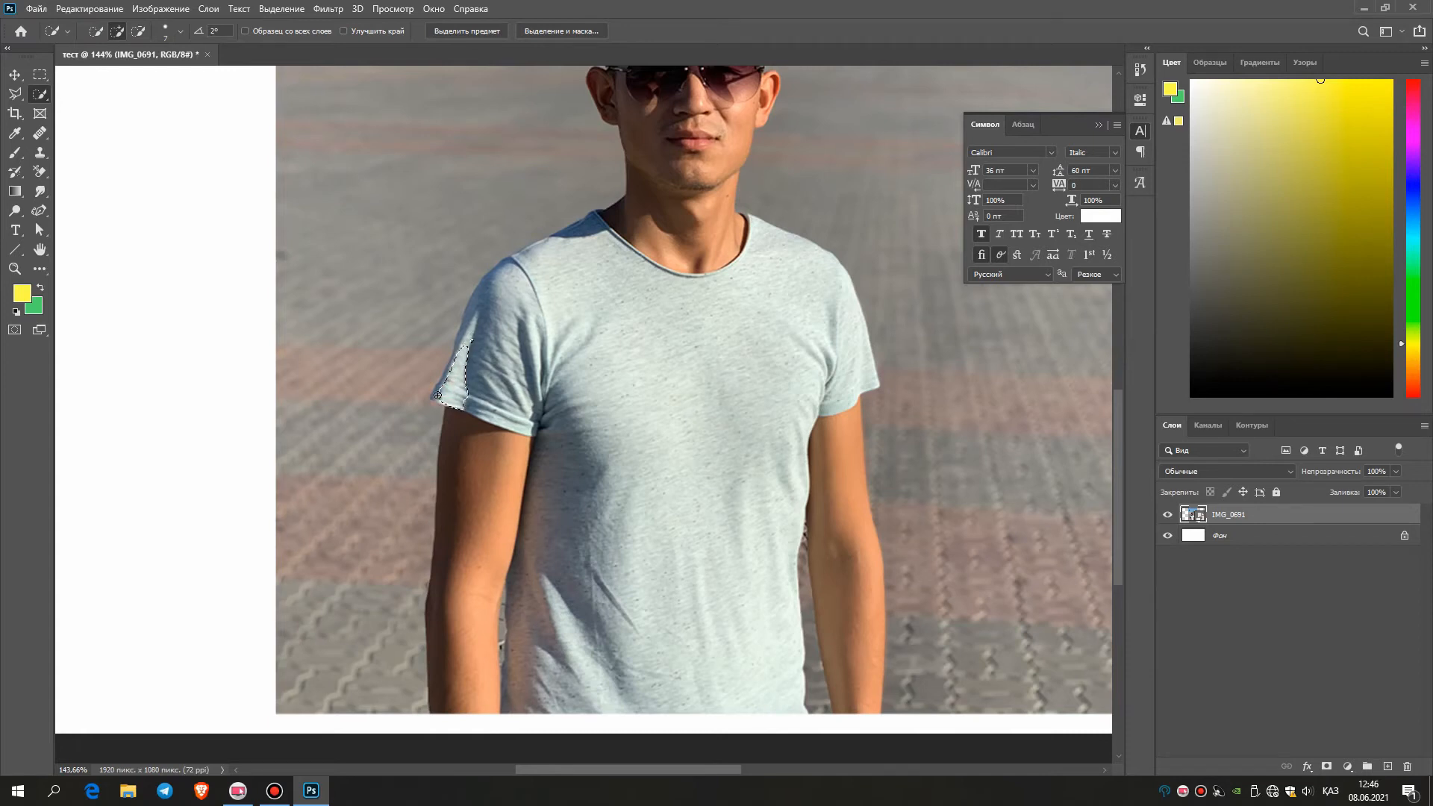
left_click(447, 390)
left_click_drag(505, 270, 585, 245)
left_click_drag(509, 268, 529, 251)
Extend the selection over the body of the T-shirt and both bare arms.
mouse_move(640, 207)
left_mouse_down()
mouse_move(543, 328)
mouse_move(536, 307)
mouse_move(530, 350)
left_mouse_up()
left_click_drag(500, 427, 457, 421)
left_click_drag(492, 614, 508, 664)
left_click_drag(851, 421, 842, 454)
Add the man's neck, face, ears and hair to the selection.
scroll(698, 458, "up", 3)
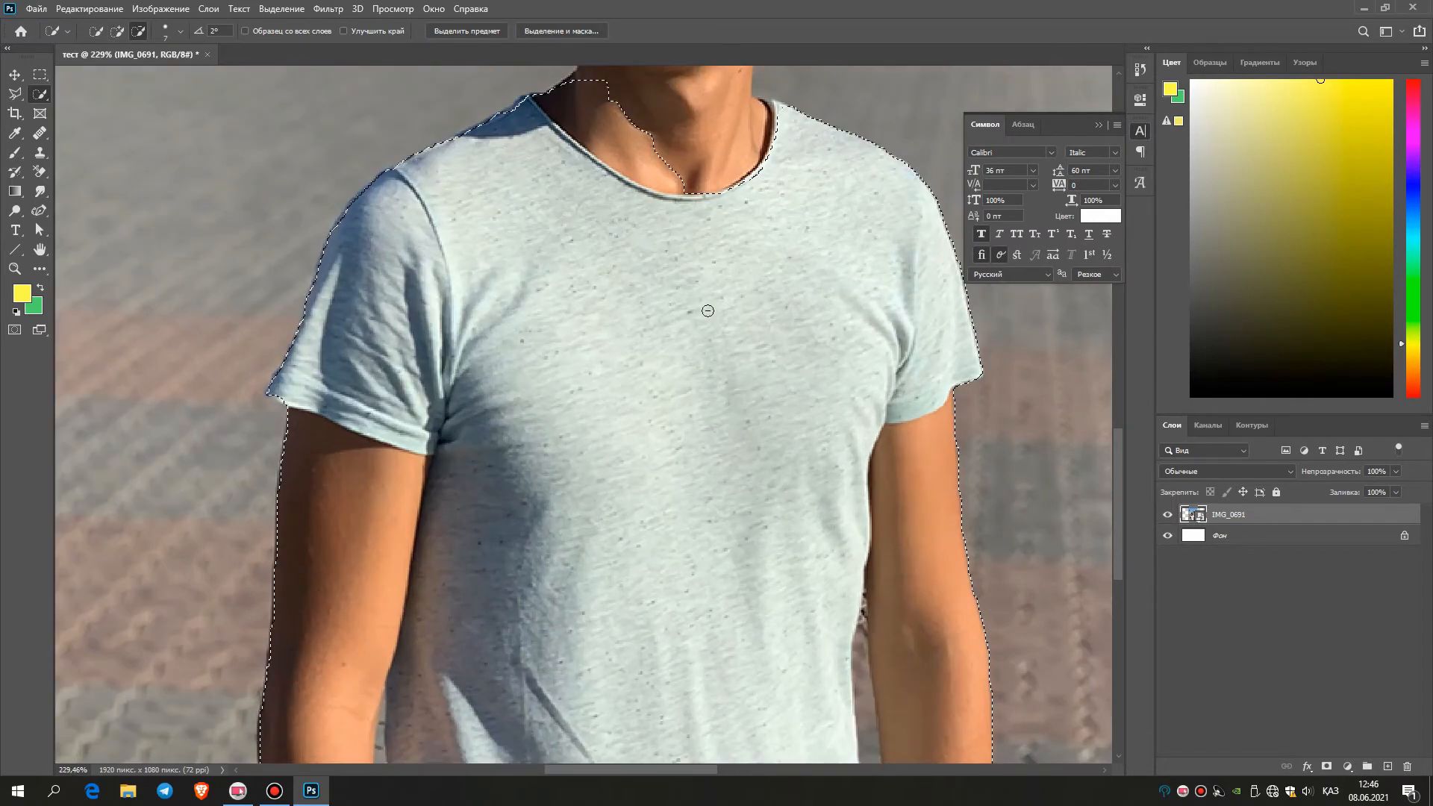
scroll(606, 411, "up", 5)
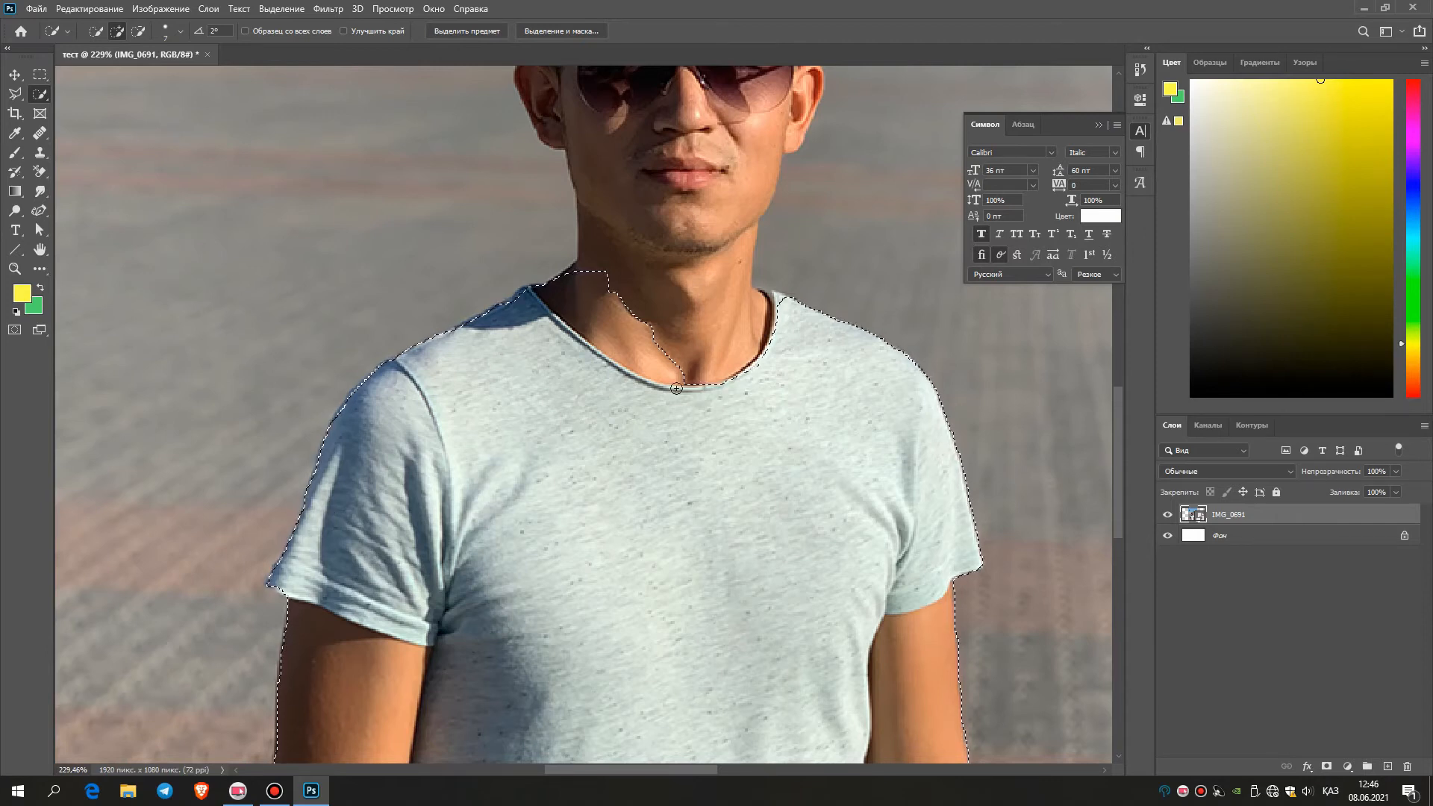
scroll(723, 390, "up", 5)
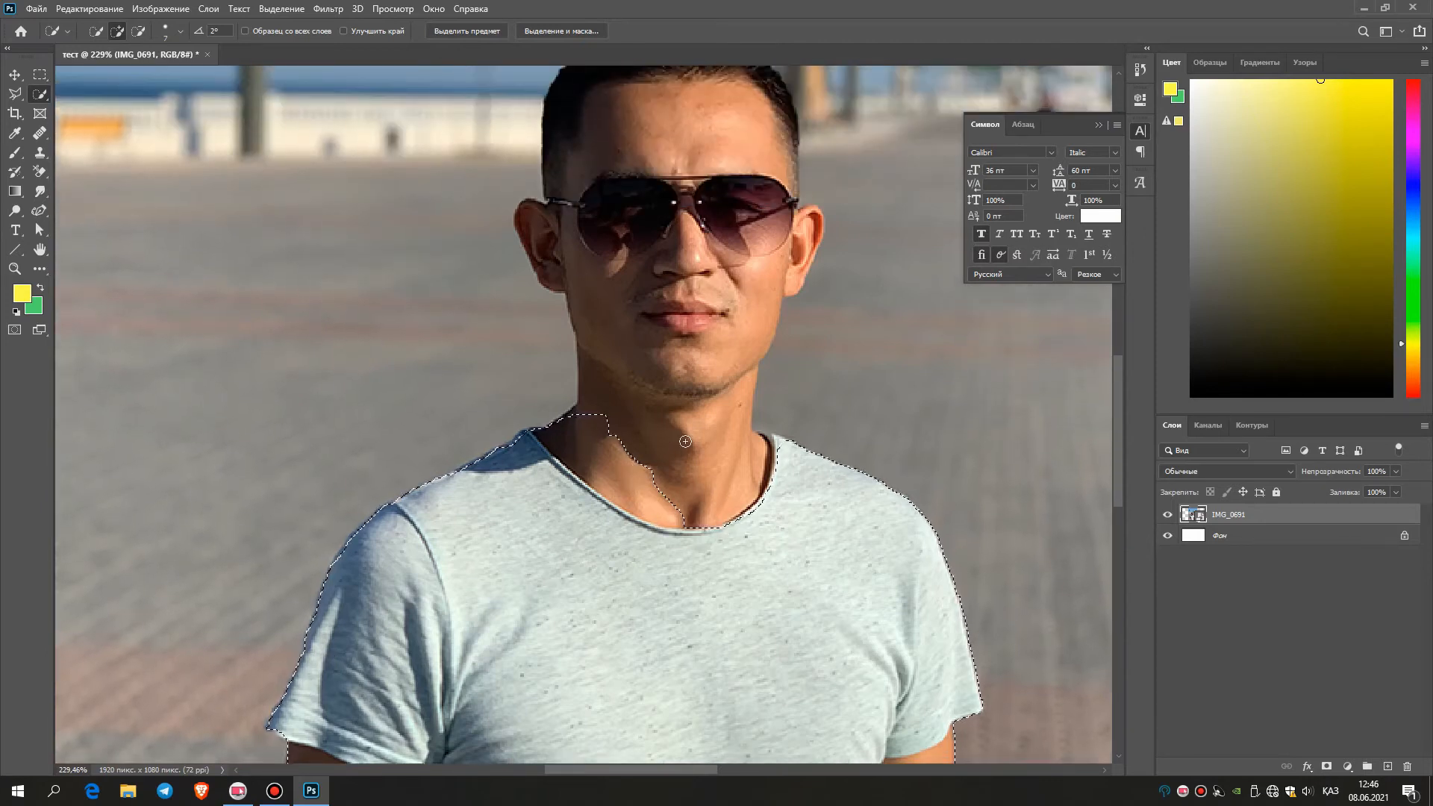
mouse_move(678, 536)
left_mouse_down()
mouse_move(670, 487)
mouse_move(618, 449)
left_mouse_up()
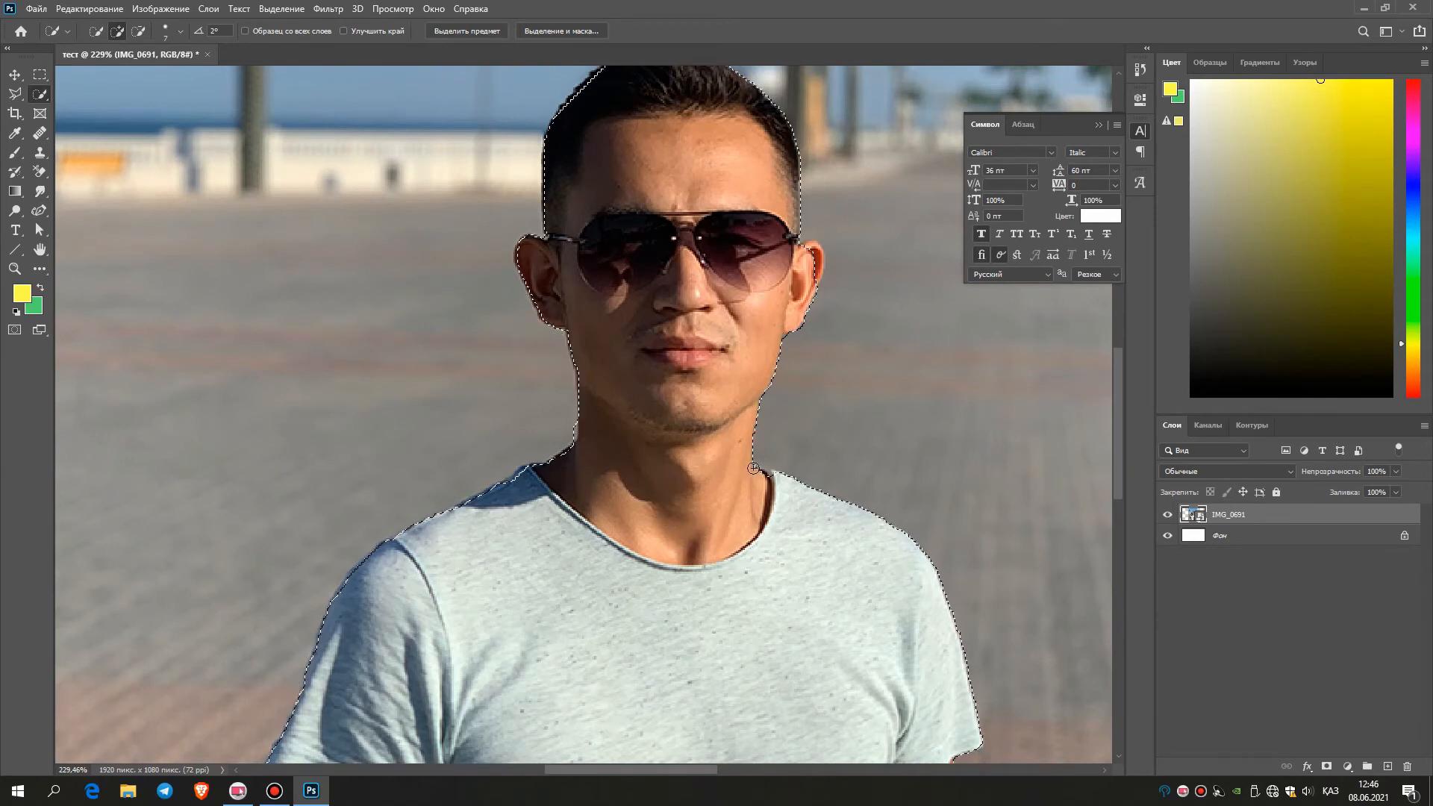
Try to refine the selection along the ear on the left side of the photo, undoing the change.
scroll(689, 328, "up", 2)
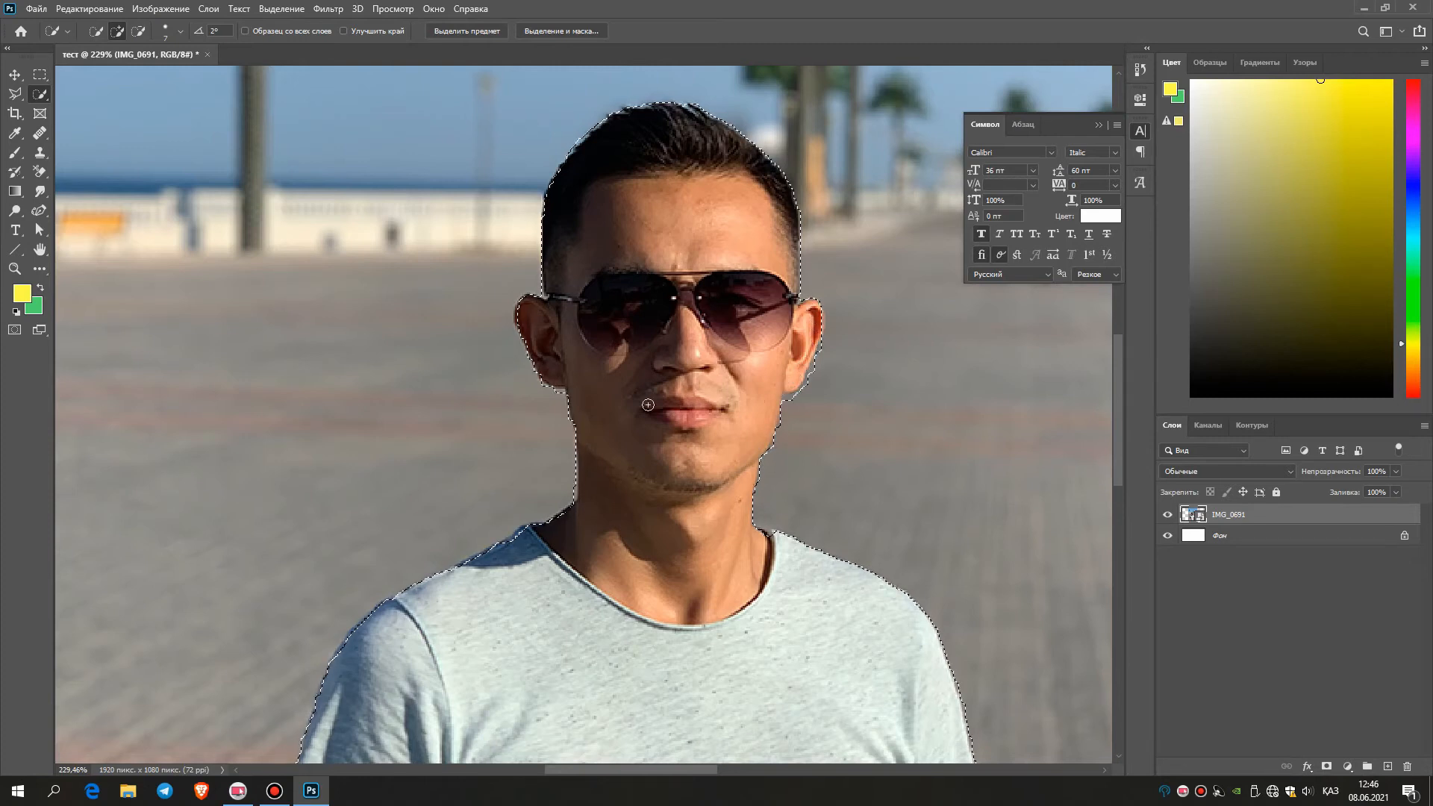
left_click(526, 344)
key("ctrl+z")
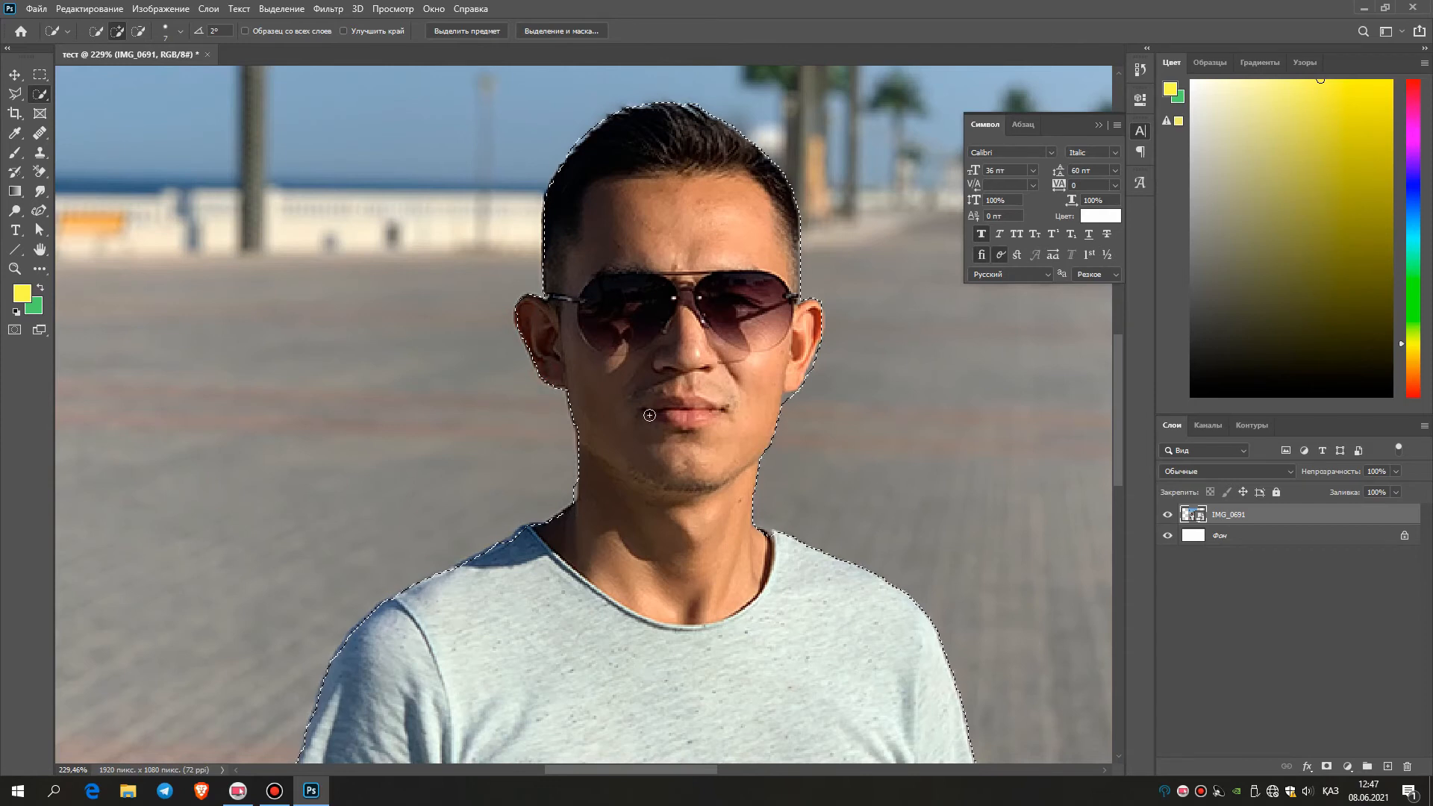
Subtract the sliver of background below the earlobe on the right side of the photo from the selection.
scroll(802, 500, "down", 5)
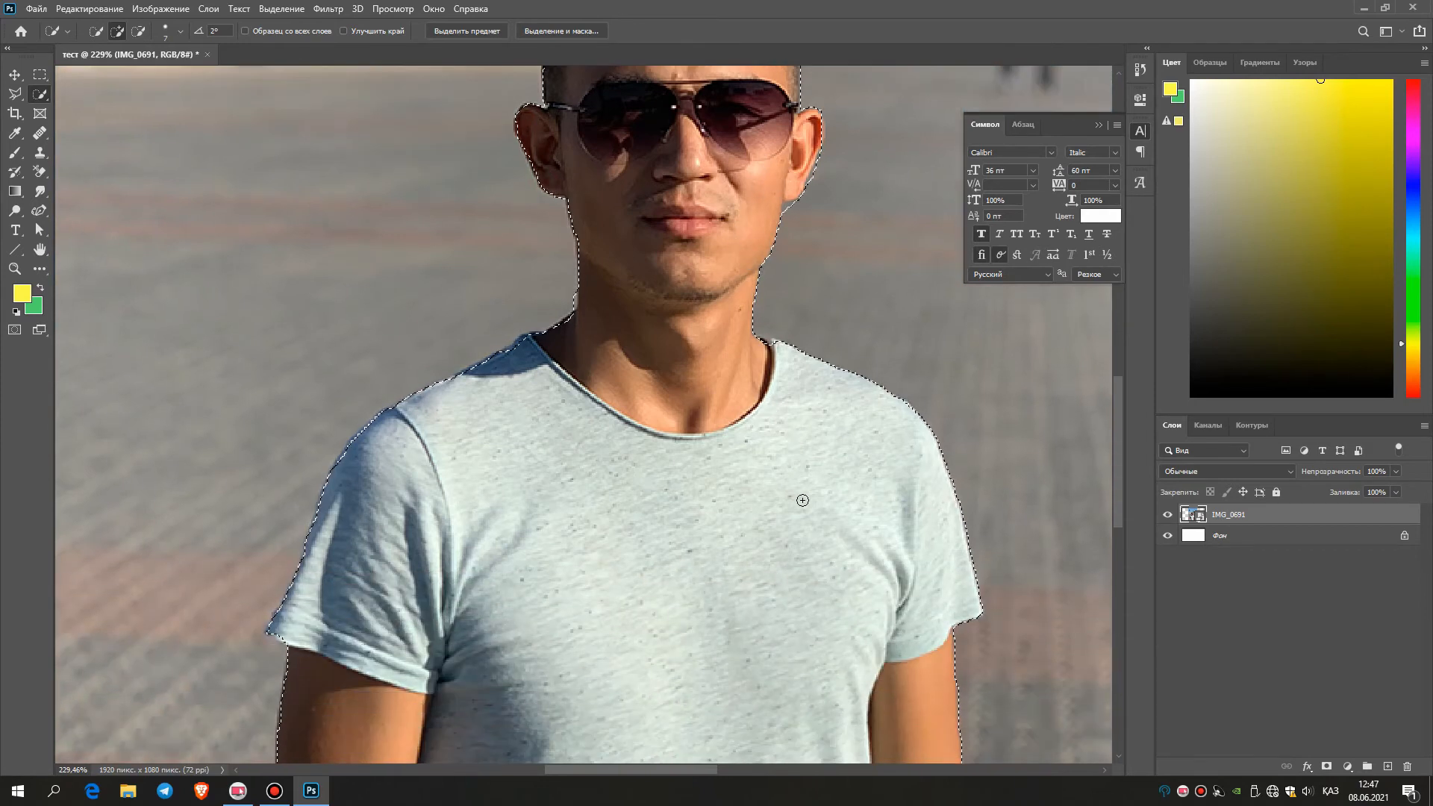
scroll(803, 500, "down", 3)
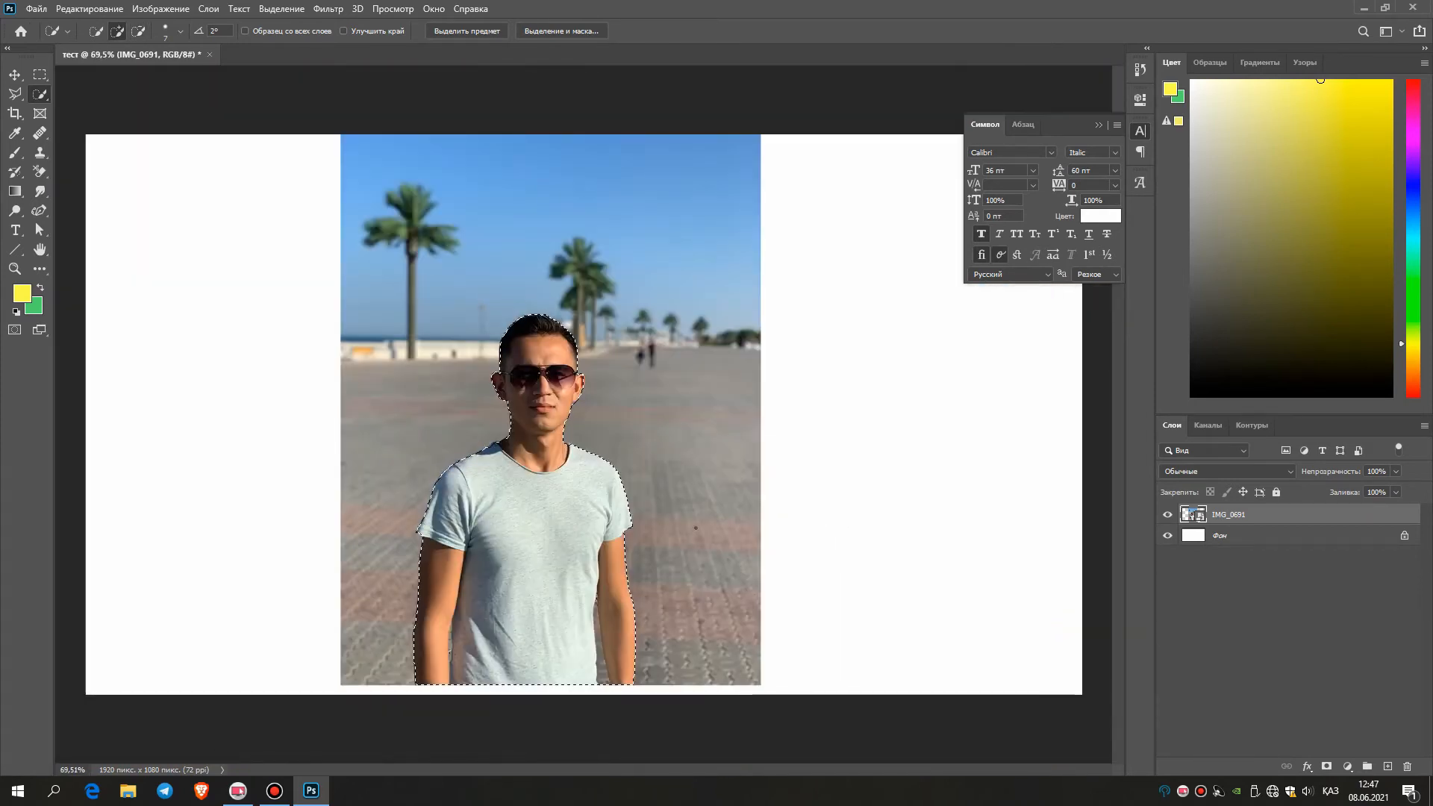
scroll(538, 403, "up", 4)
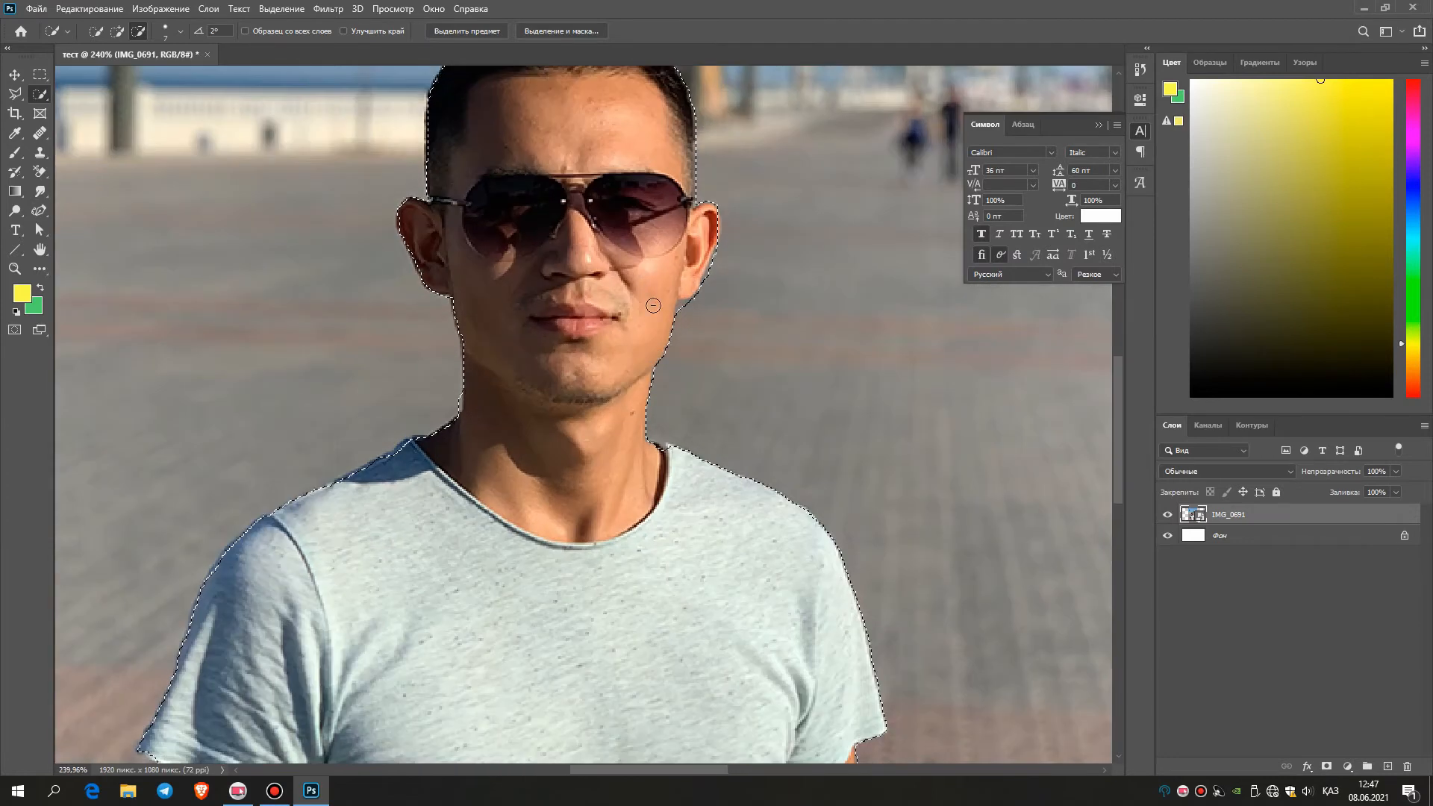
scroll(653, 306, "up", 4)
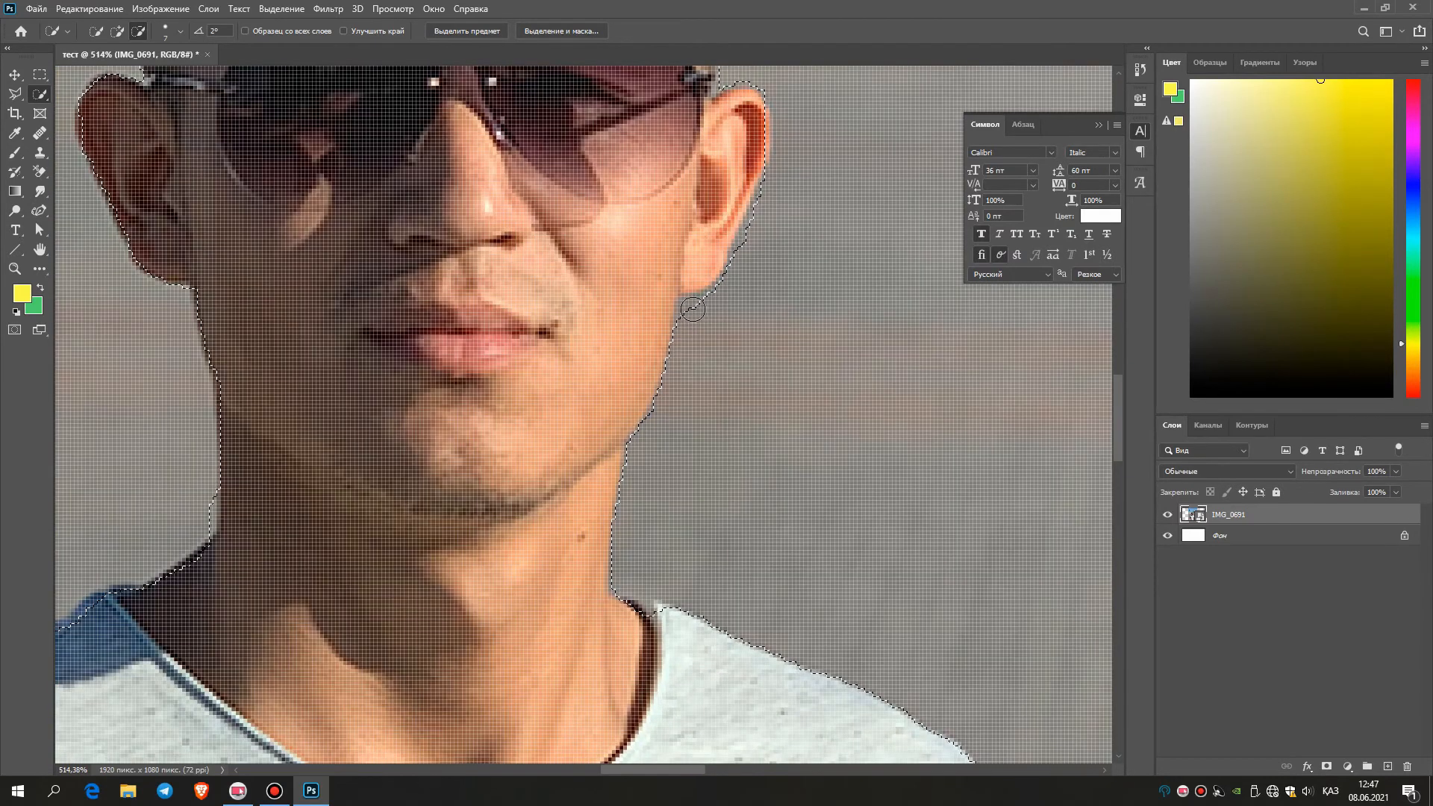
scroll(692, 309, "down", 2)
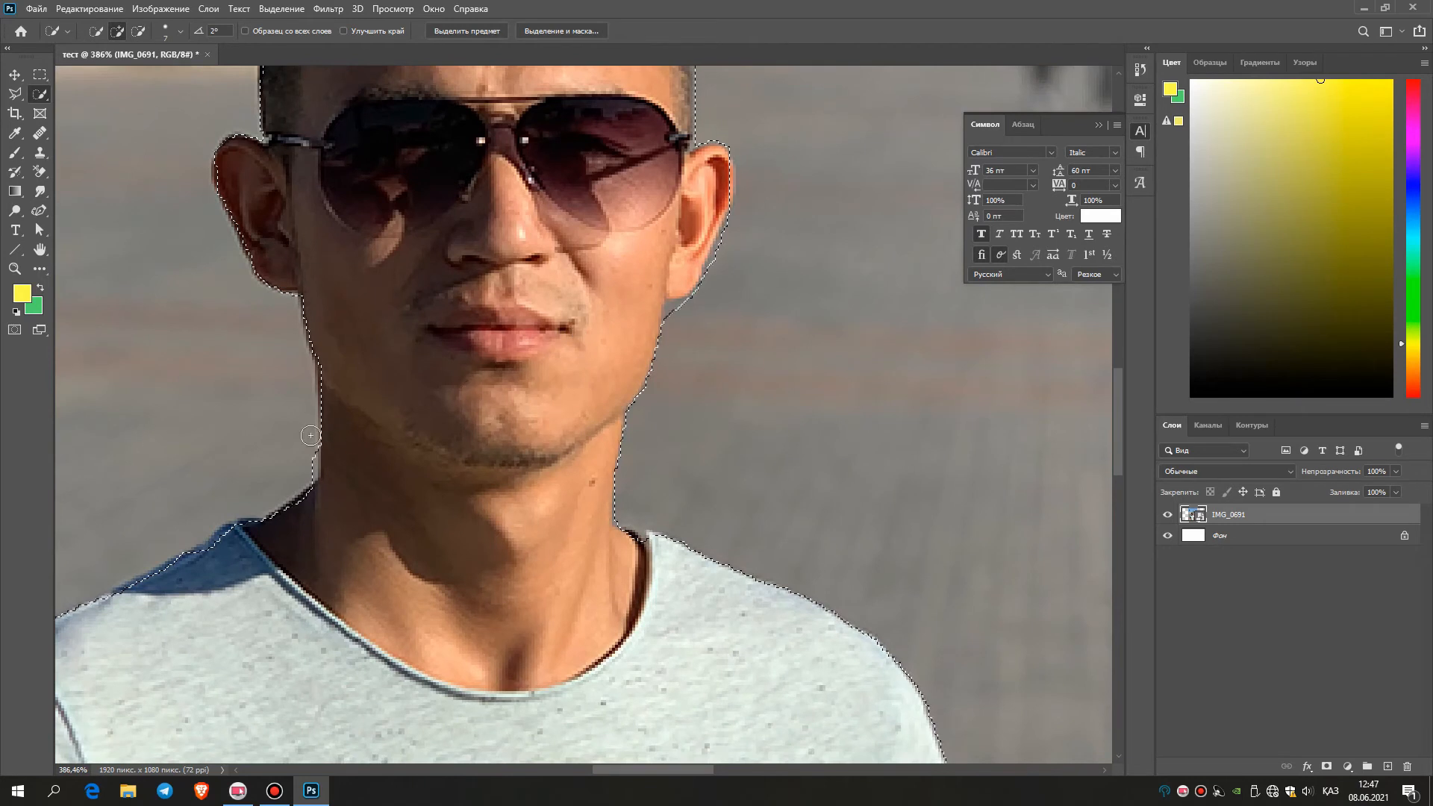
left_click(691, 306)
scroll(753, 164, "up", 3)
scroll(753, 164, "up", 2)
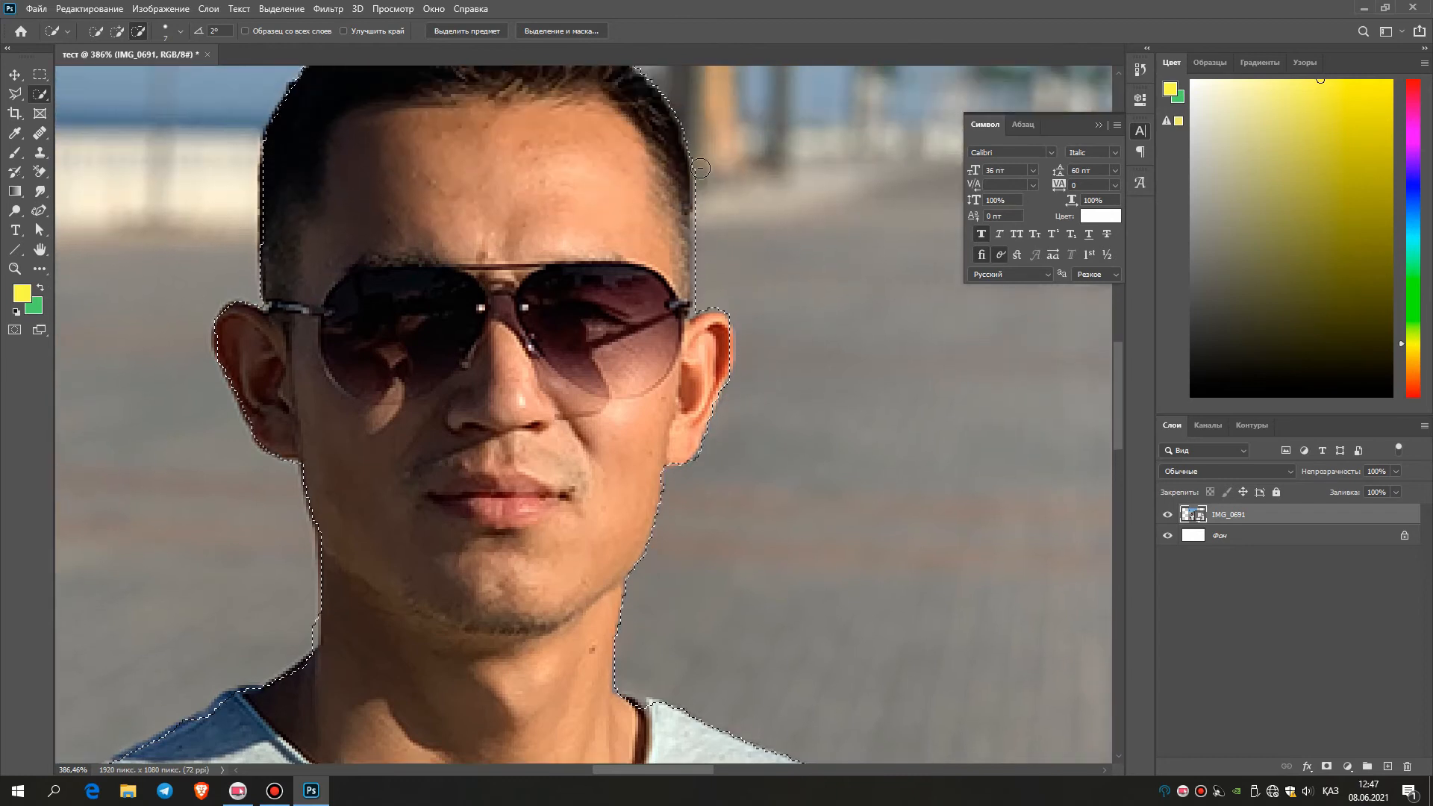
Subtract the background fringe beside the right-hand temple and along the top of the hair from the selection.
mouse_move(698, 188)
left_mouse_down()
mouse_move(702, 239)
mouse_move(700, 217)
left_mouse_up()
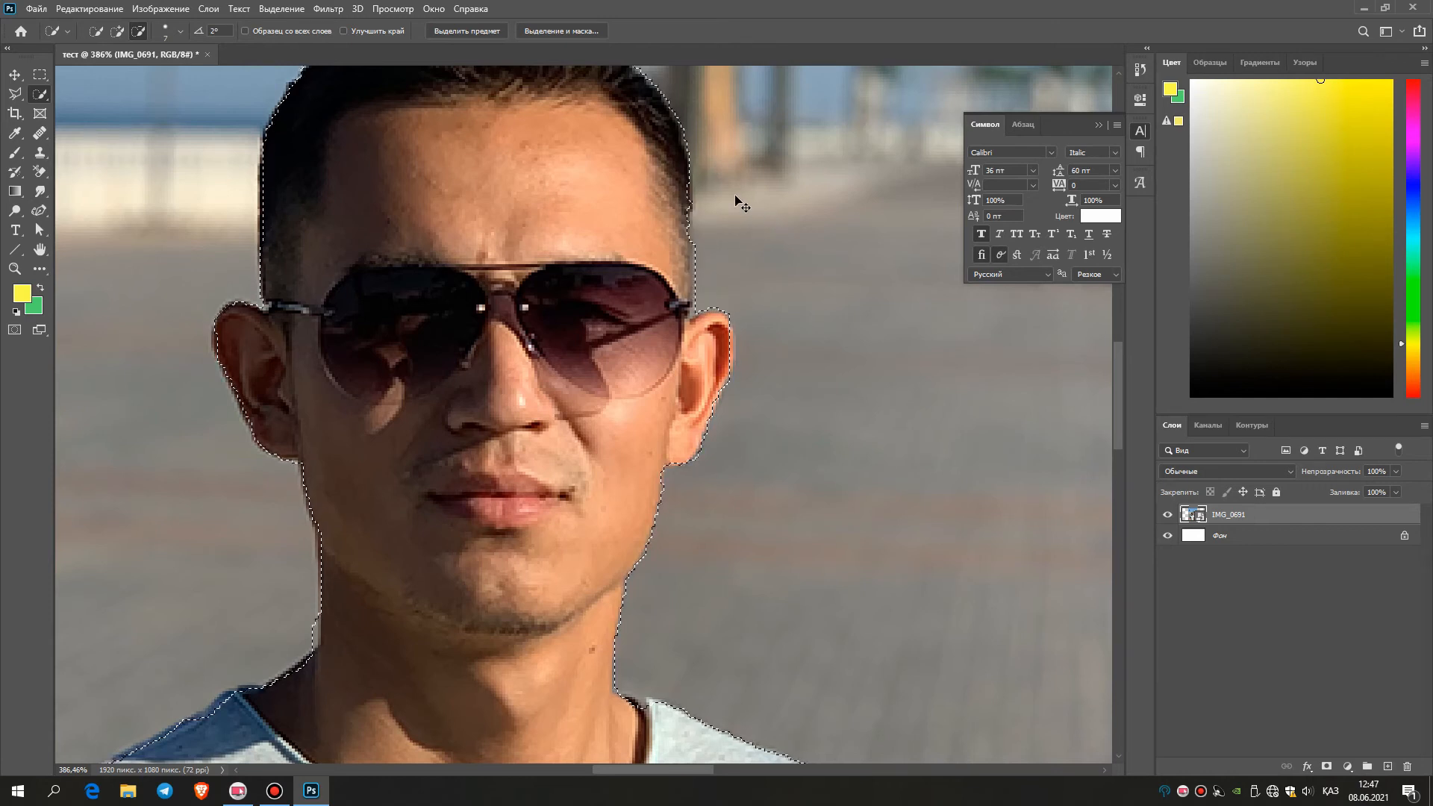
left_click_drag(701, 278, 705, 295)
left_click_drag(704, 246, 703, 232)
scroll(350, 202, "up", 3)
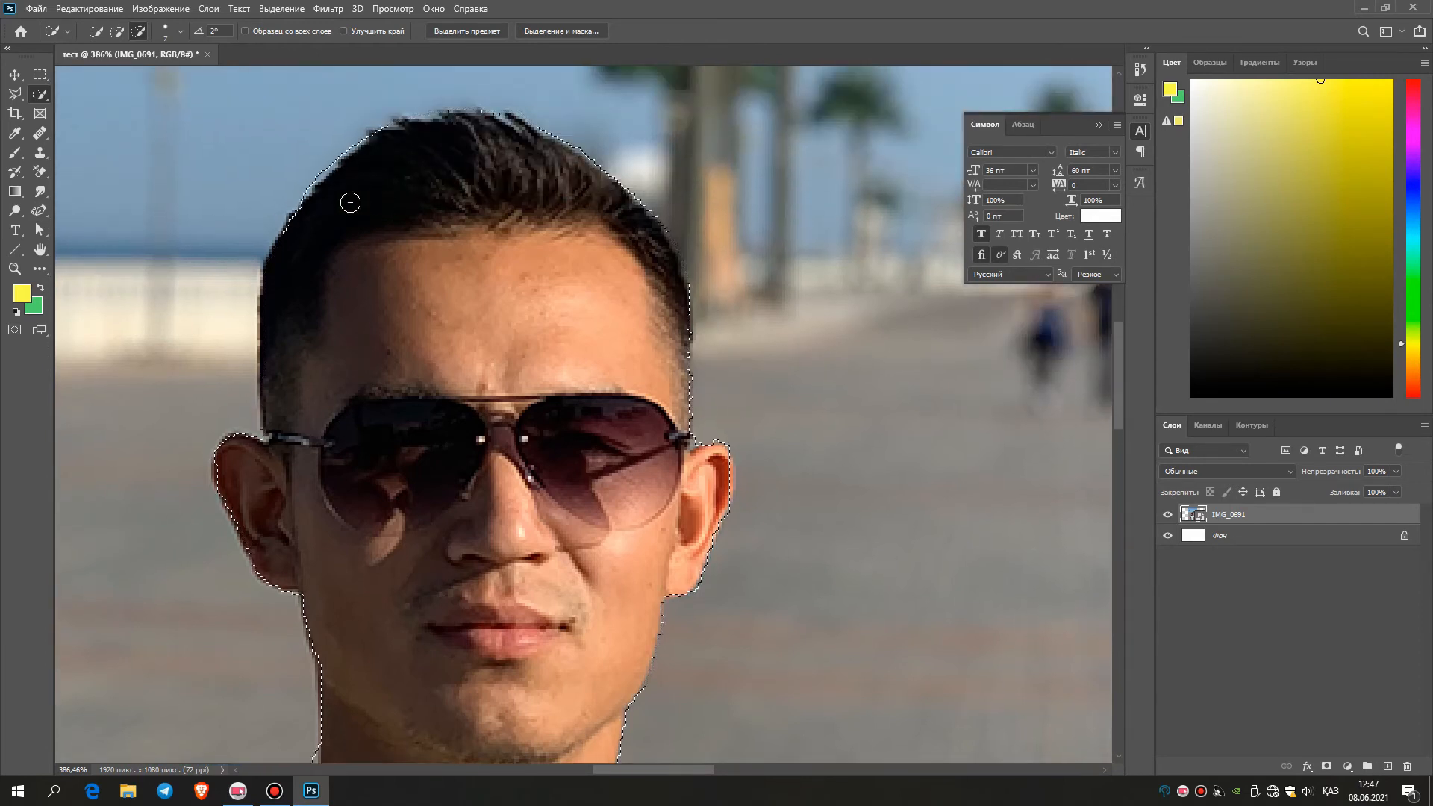
mouse_move(361, 133)
left_mouse_down()
mouse_move(302, 196)
mouse_move(432, 109)
mouse_move(511, 111)
left_mouse_up()
scroll(248, 553, "down", 1)
scroll(248, 553, "down", 6)
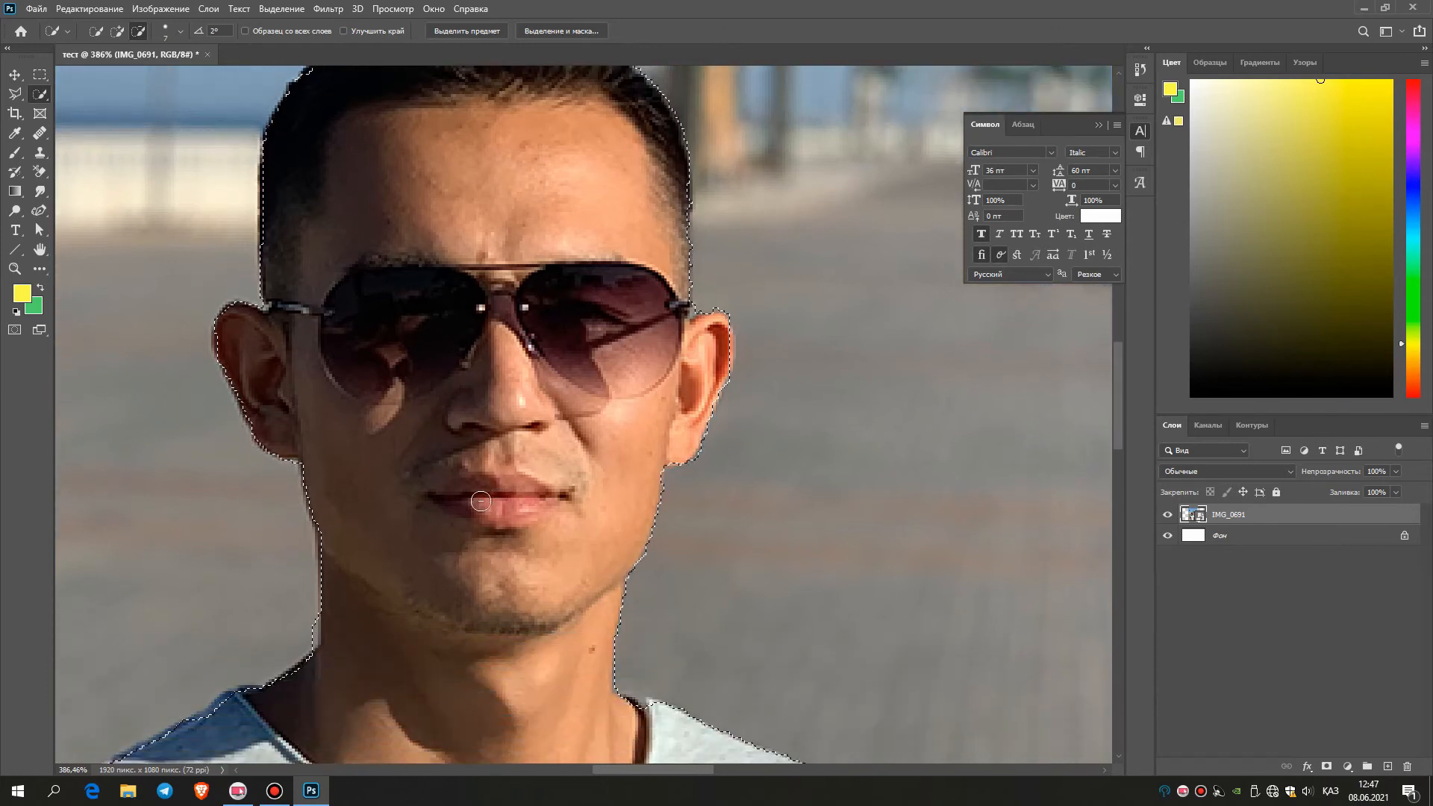
scroll(673, 474, "down", 1)
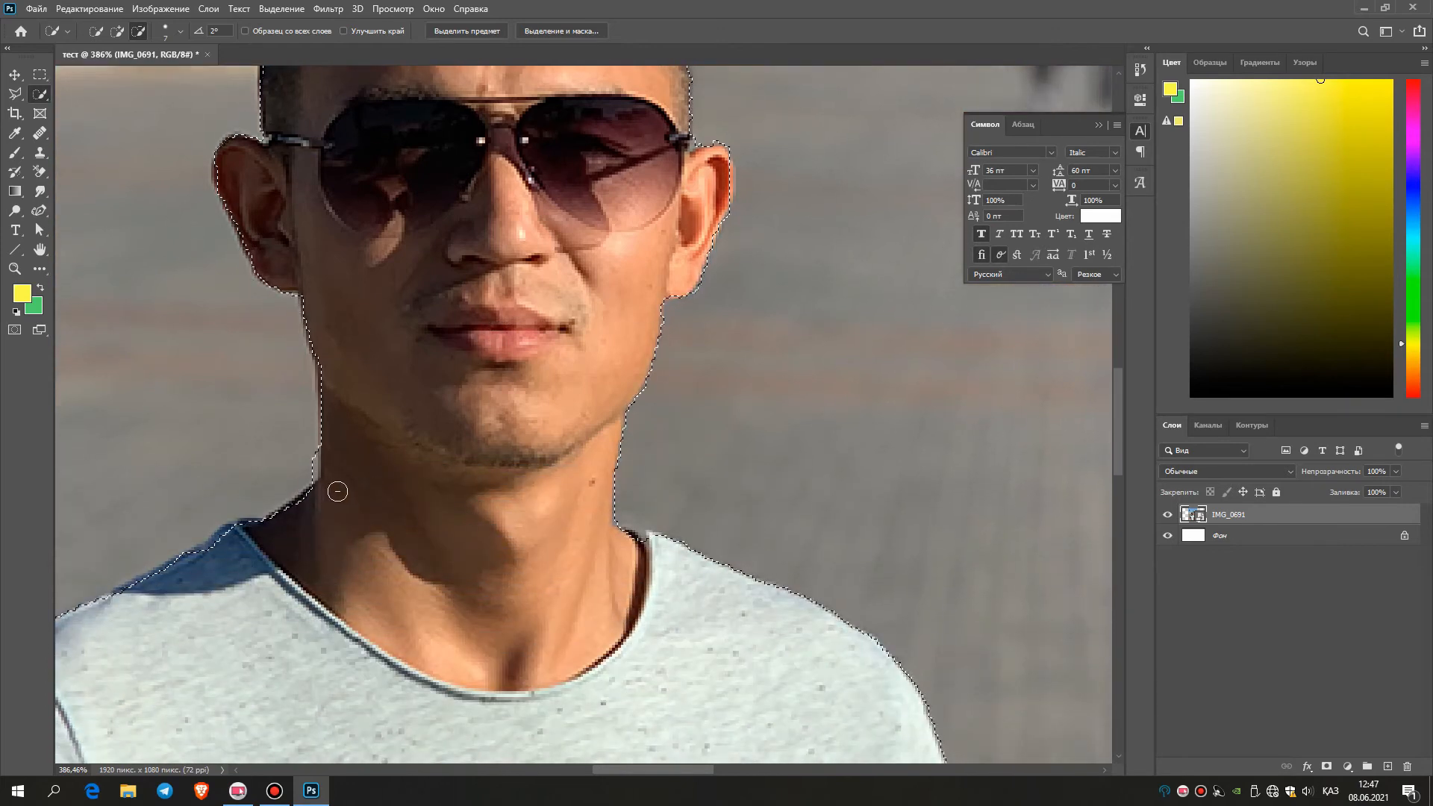
scroll(640, 527, "down", 3, "alt")
scroll(640, 526, "down", 3, "alt")
scroll(640, 527, "up", 8, "alt")
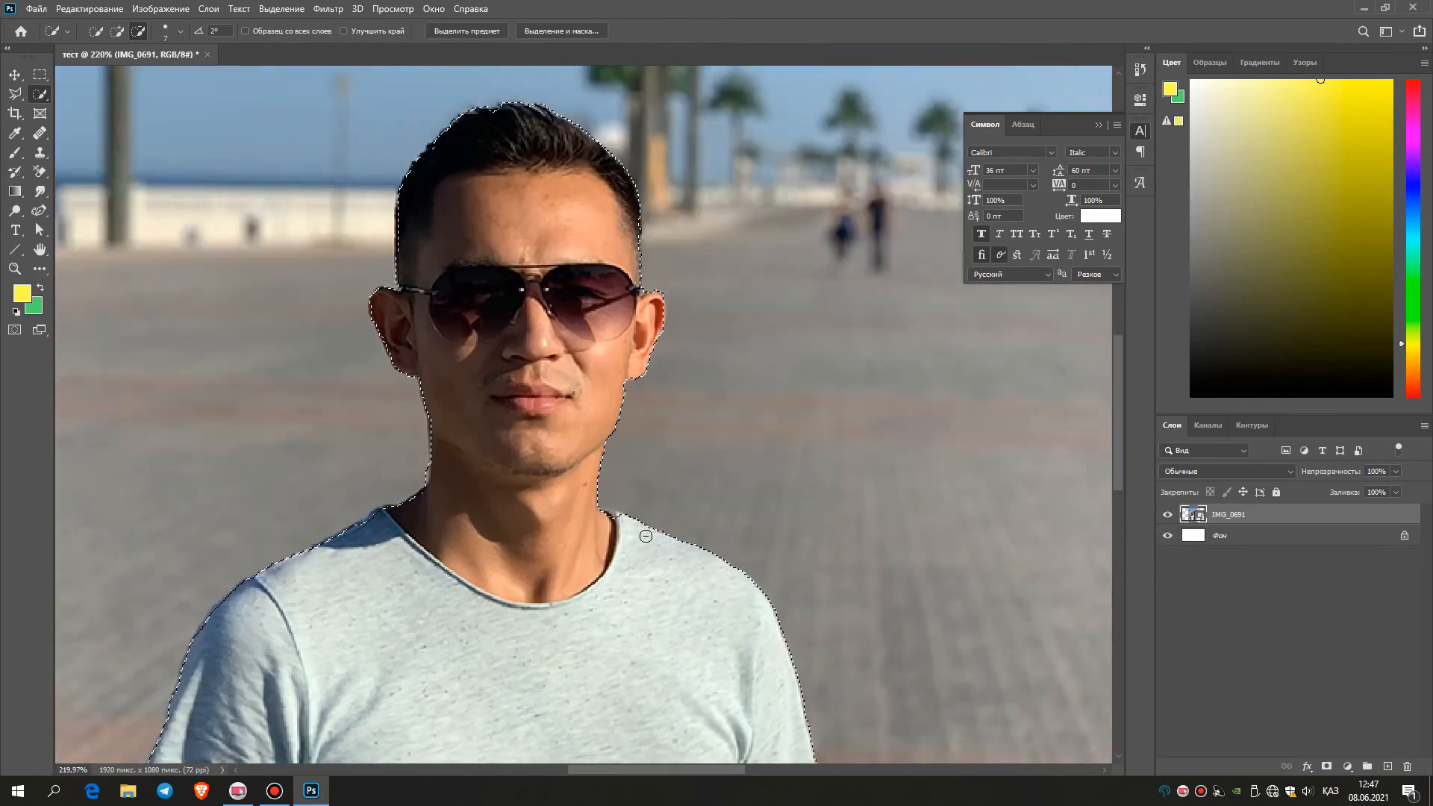
Add the missing bit where the neck meets the shirt collar on the right side of the photo to the selection.
scroll(606, 512, "up", 1, "alt")
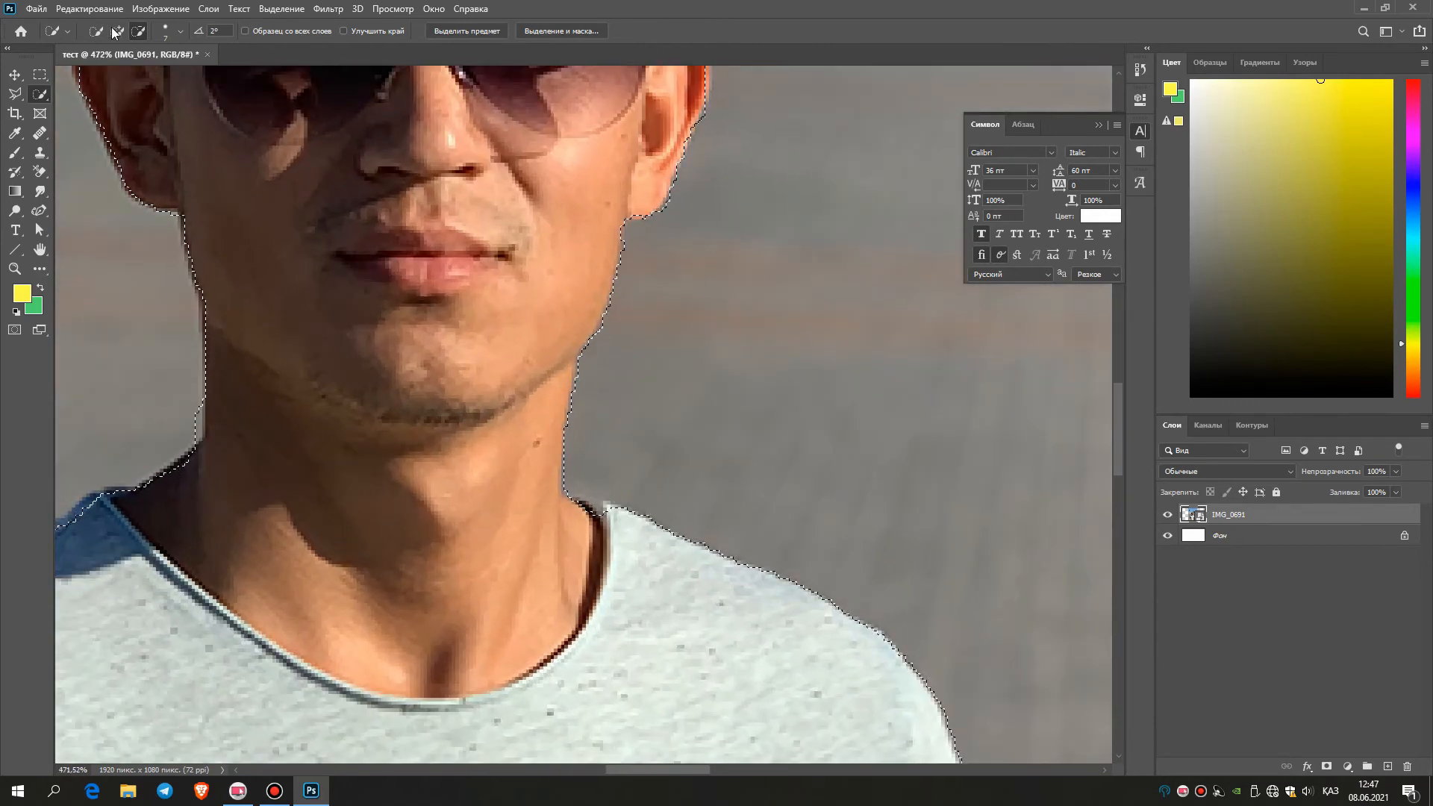
left_click(599, 521)
scroll(789, 501, "down", 4, "alt")
scroll(789, 502, "down", 10, "alt")
scroll(663, 603, "up", 6, "alt")
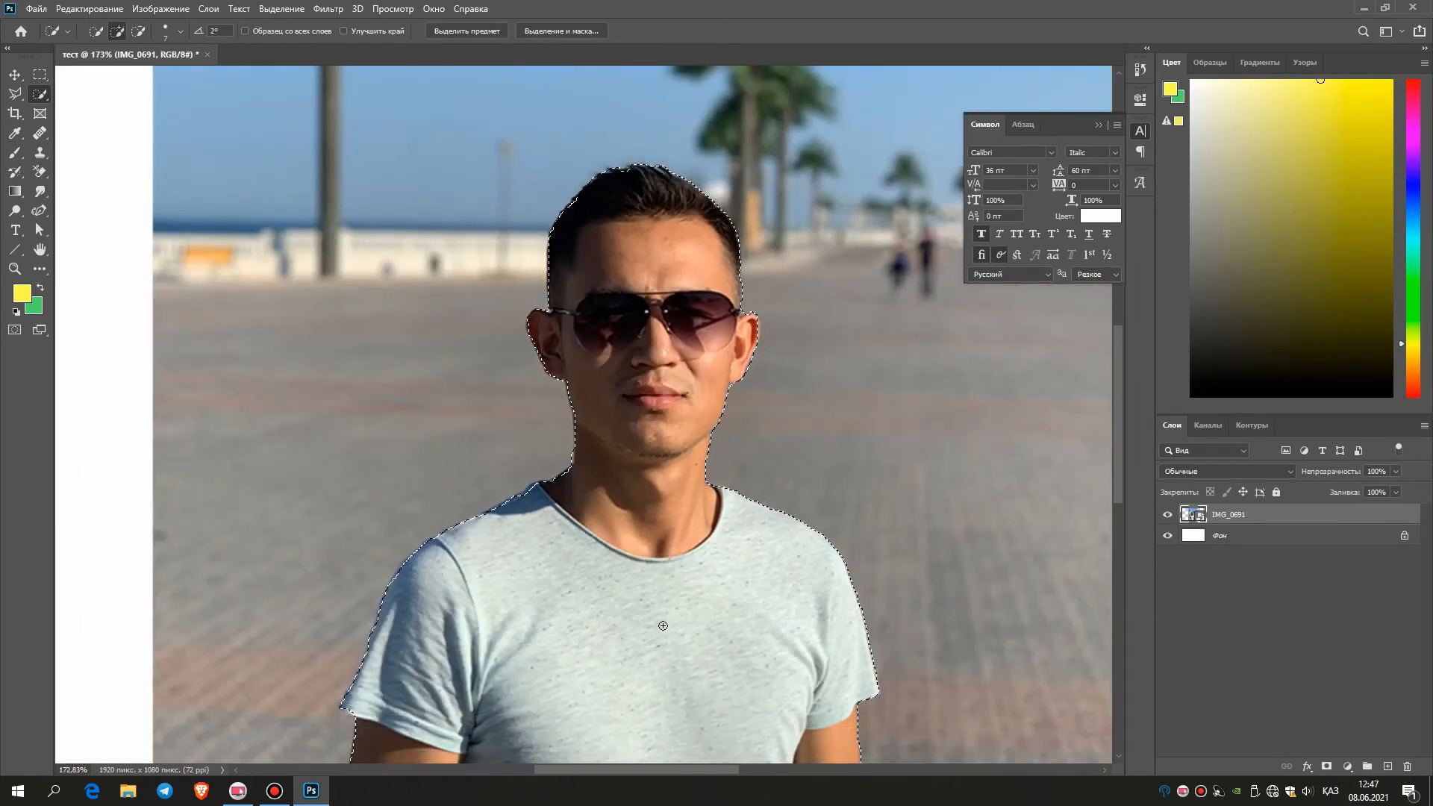
Set the Quick Selection brush to 4 px and subtract the gap between the arm on the photo's left and the shirt.
scroll(663, 603, "down", 6)
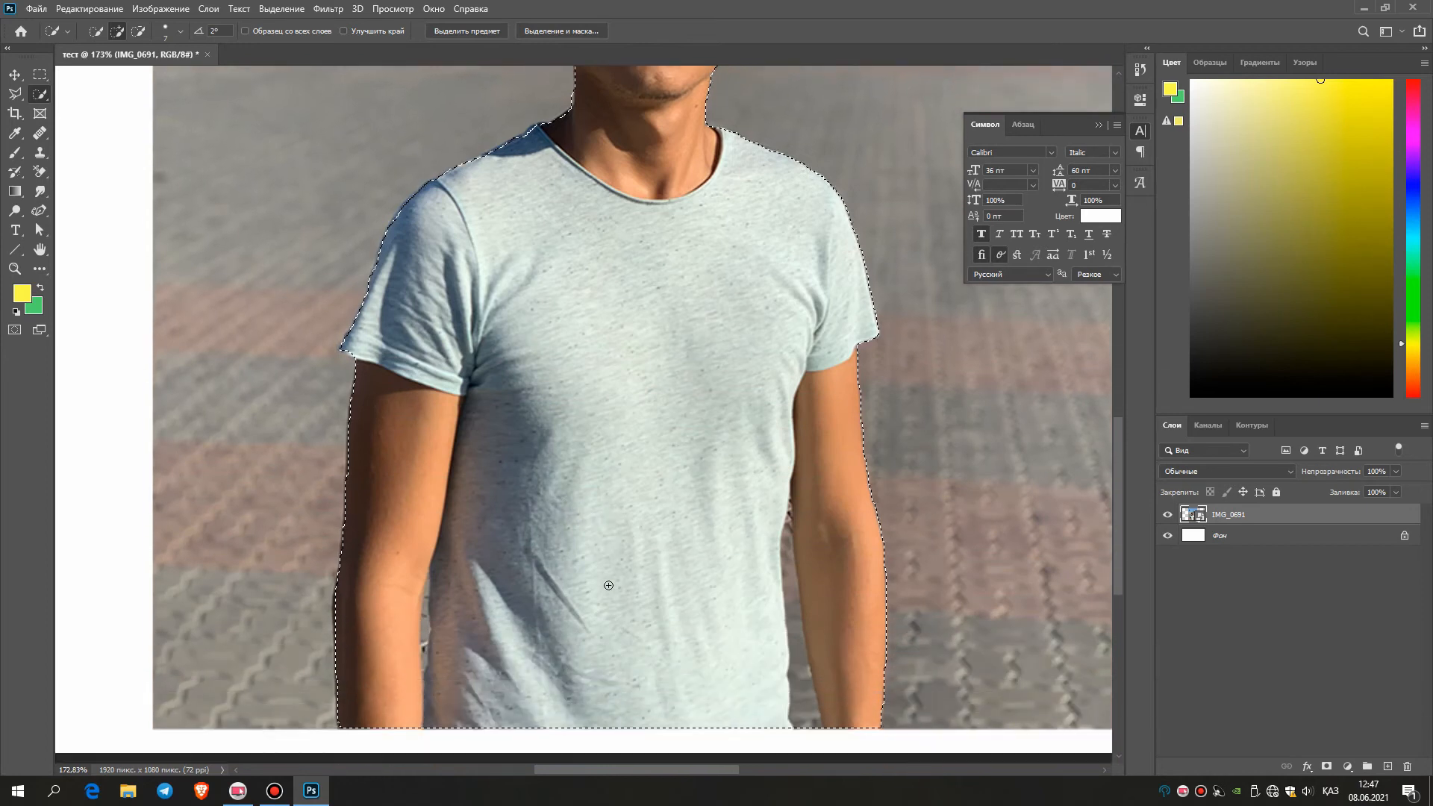
scroll(459, 555, "up", 8, "alt")
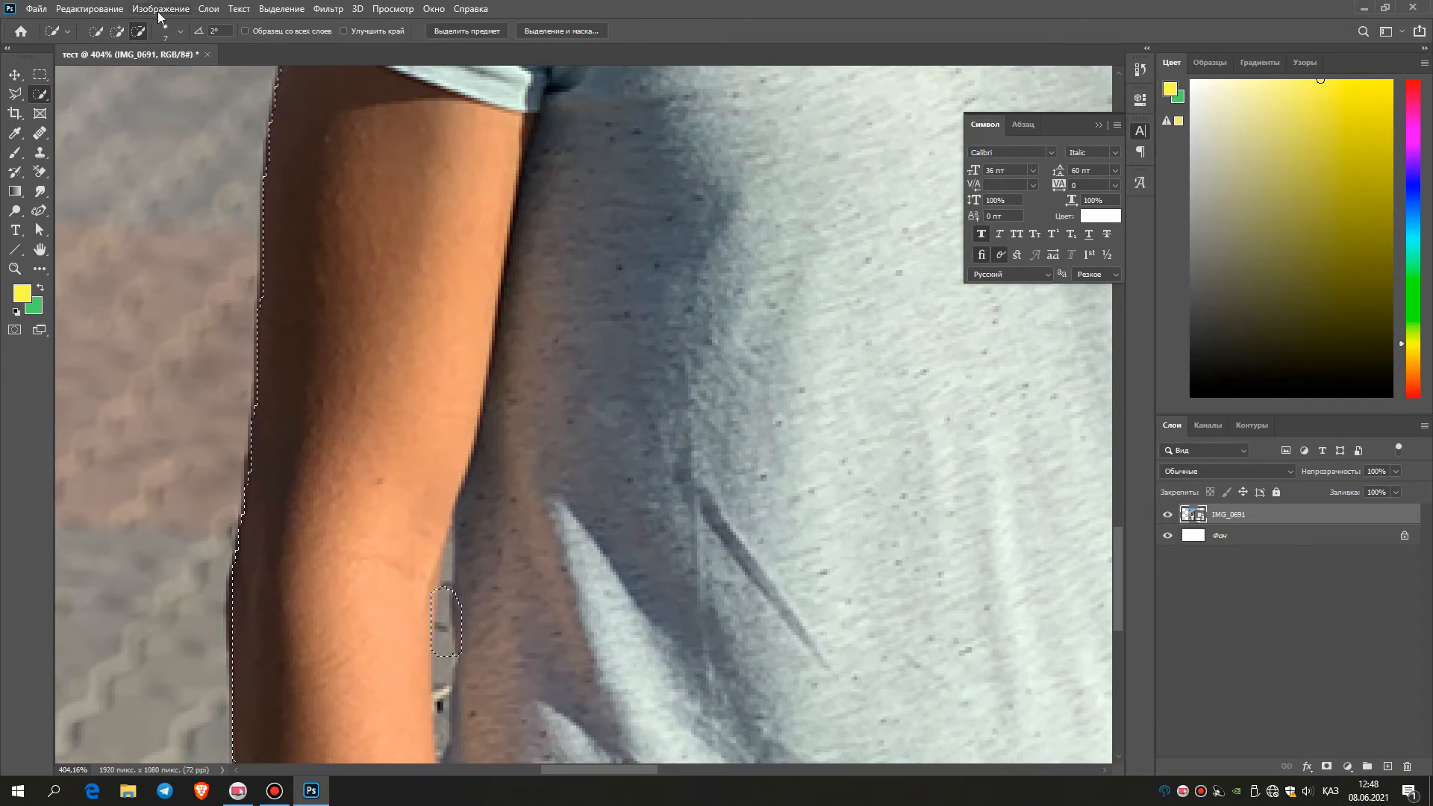
left_click(181, 31)
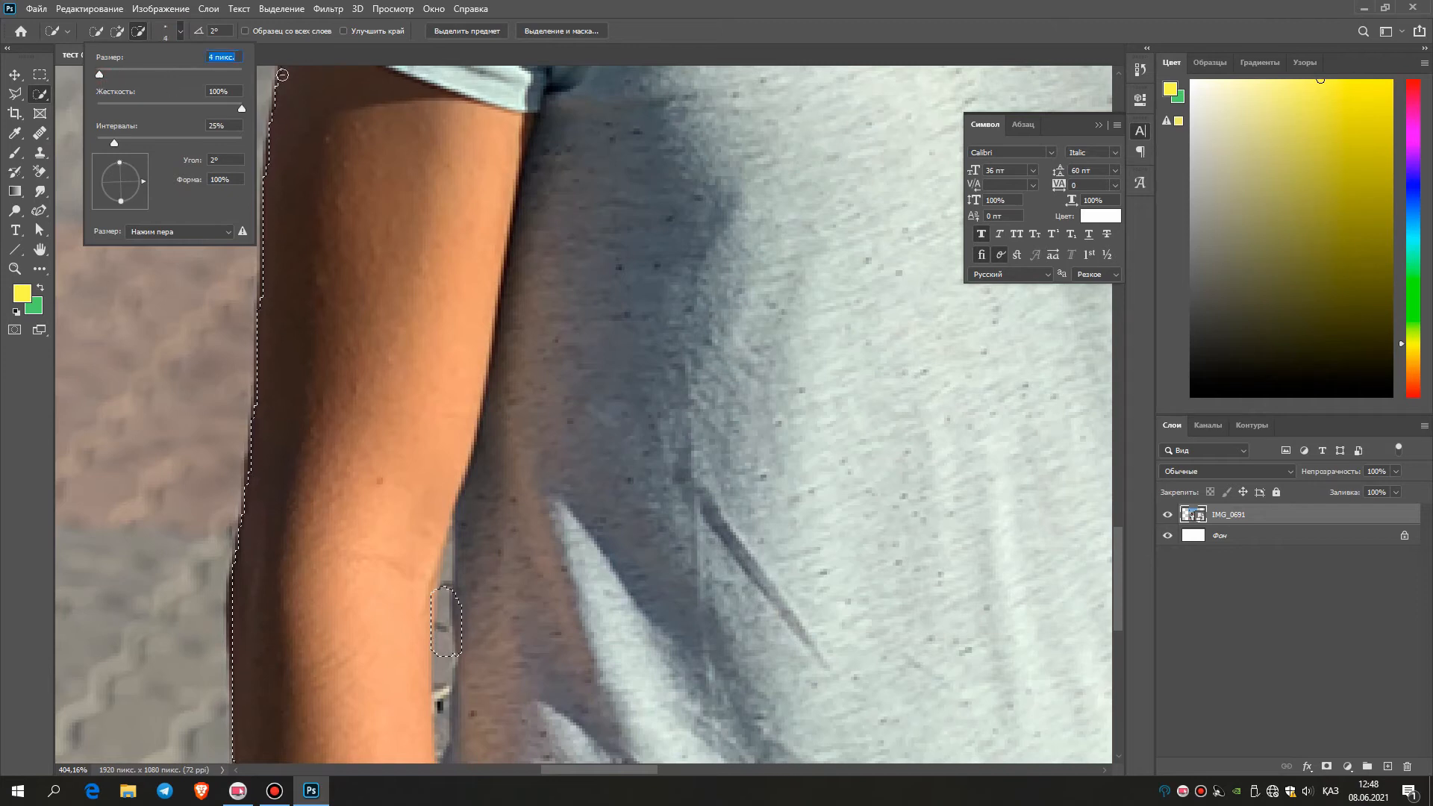
left_click(321, 473)
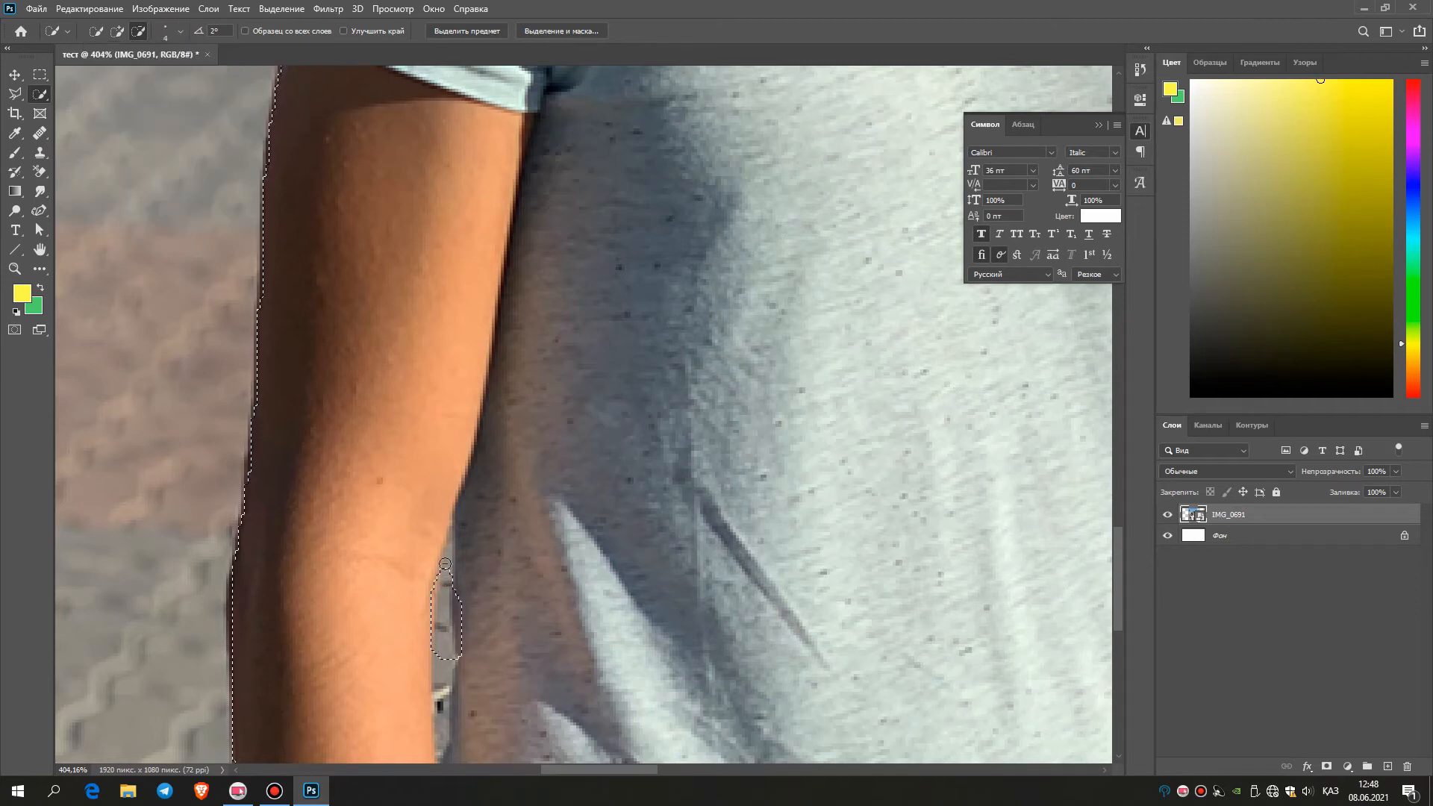
left_click_drag(442, 581, 438, 660)
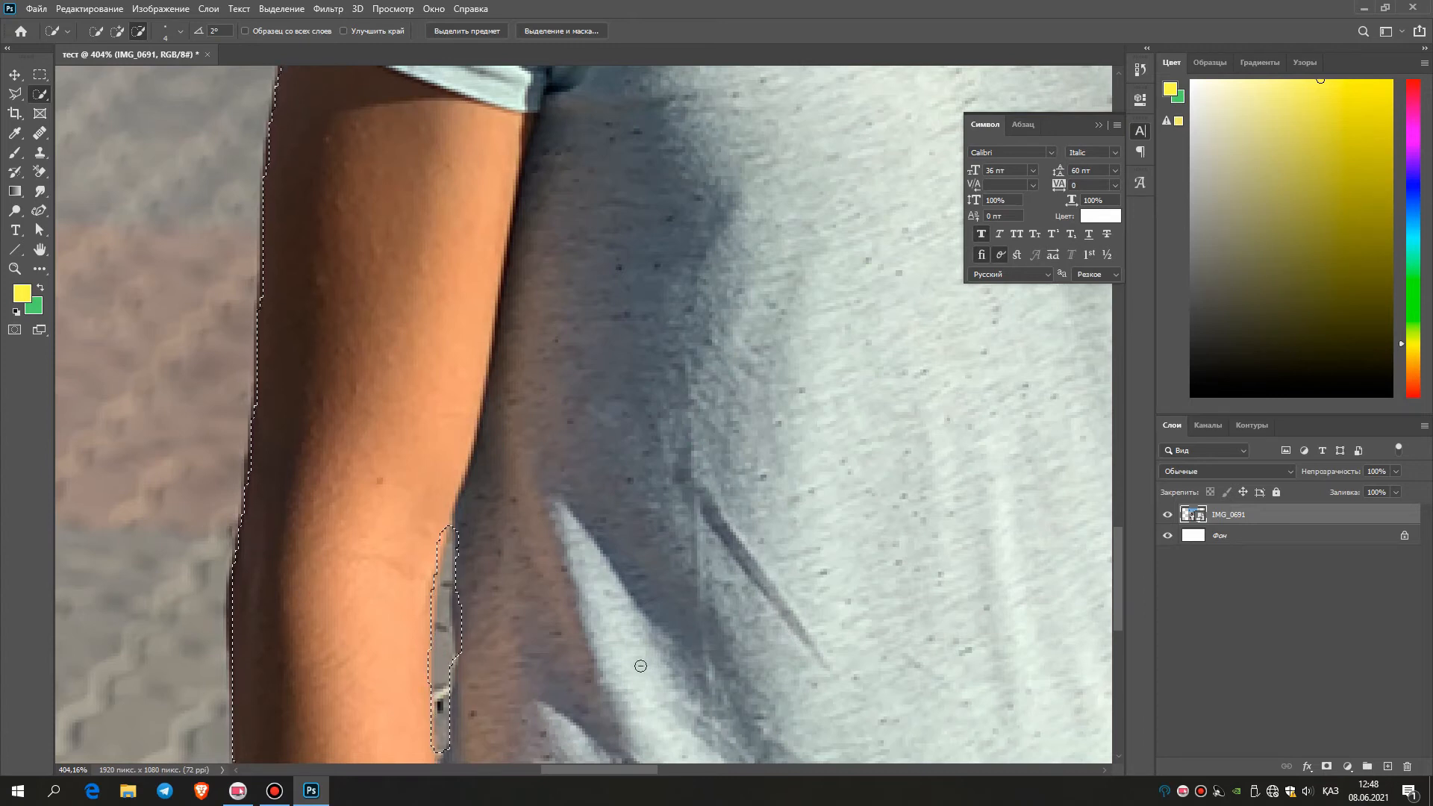
scroll(501, 579, "down", 3)
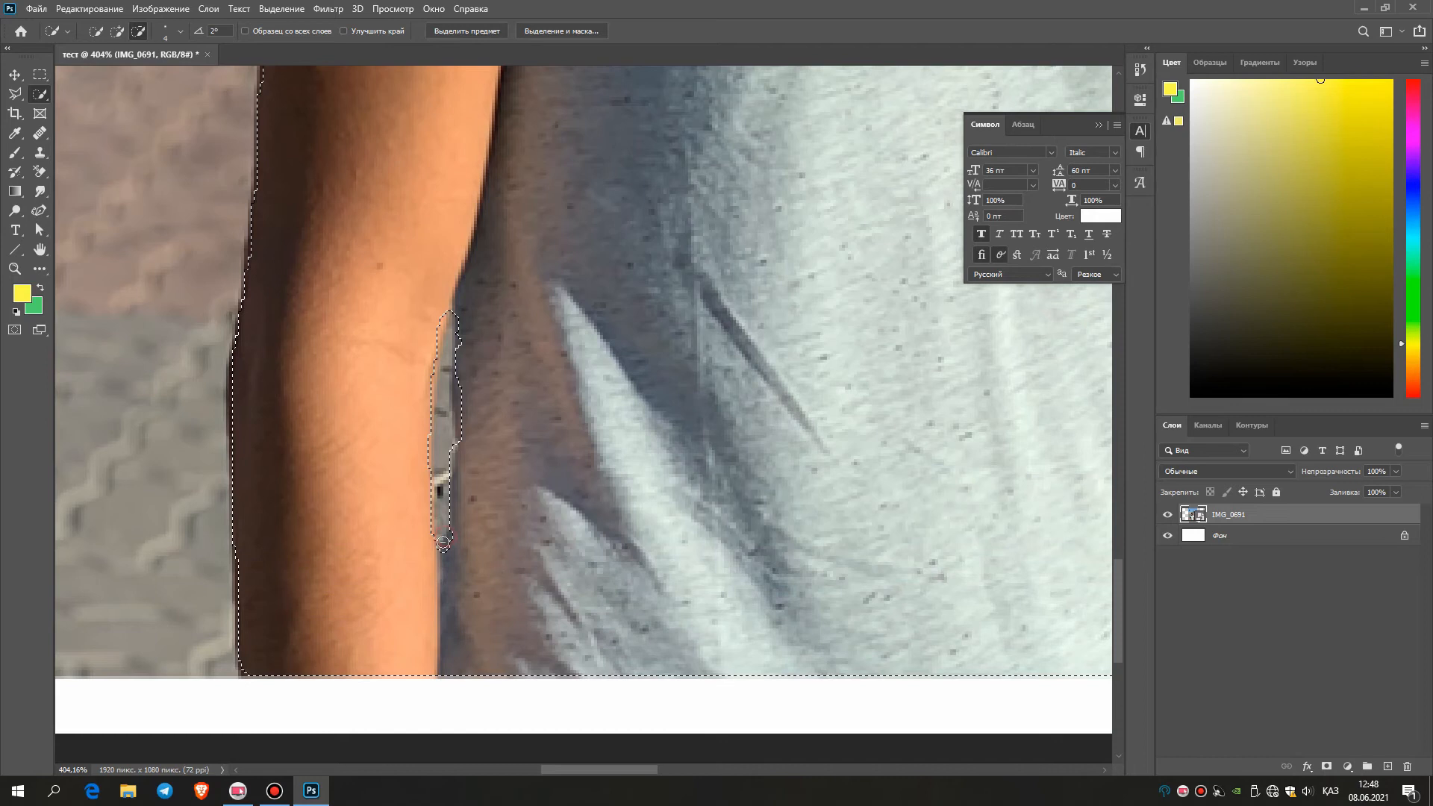
Subtract the paving visible between the shirt and the arm on the photo's right from the selection.
left_click_drag(590, 768, 666, 768)
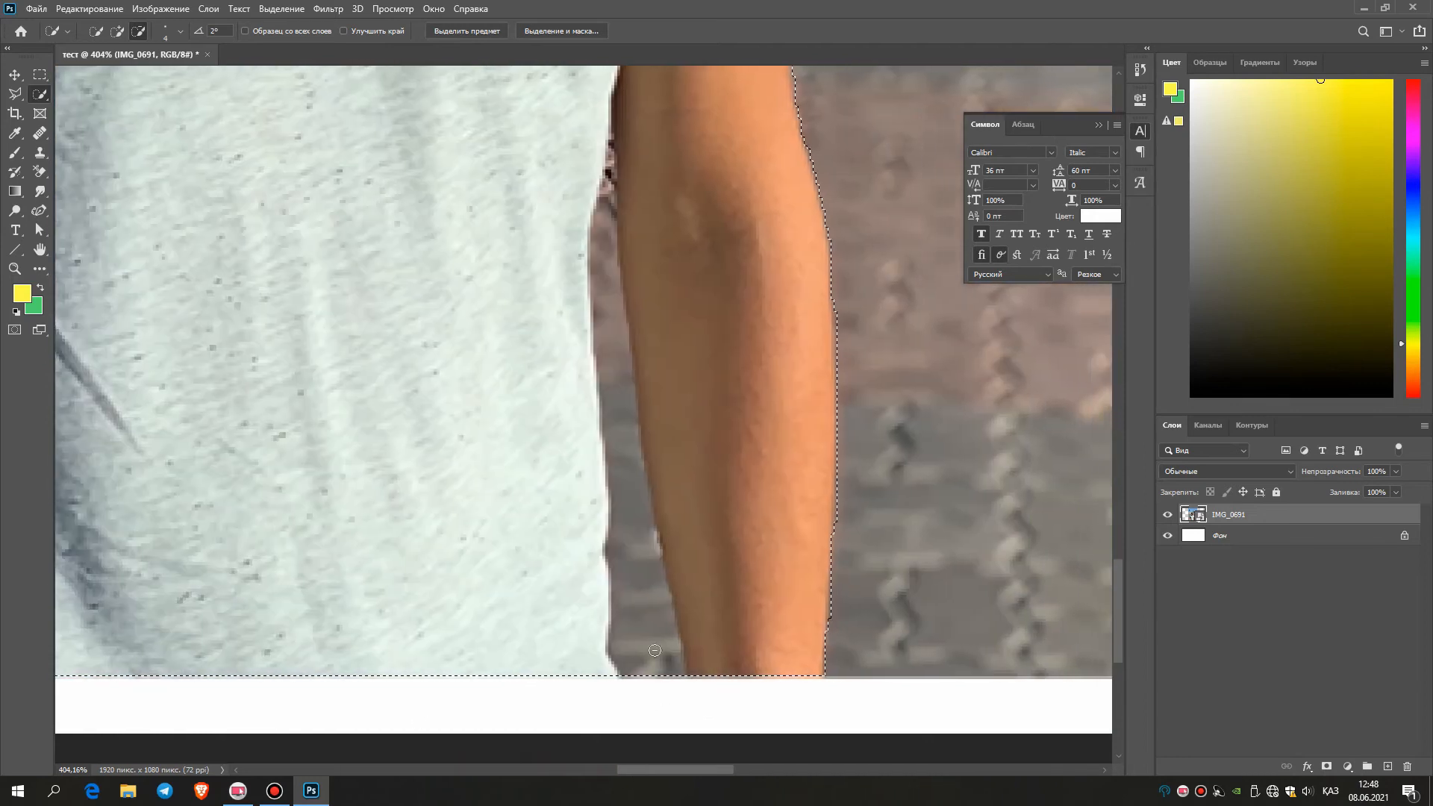
left_click_drag(619, 601, 634, 567)
left_click_drag(608, 177, 601, 253)
left_click_drag(615, 432, 655, 614)
left_click_drag(677, 677, 672, 661)
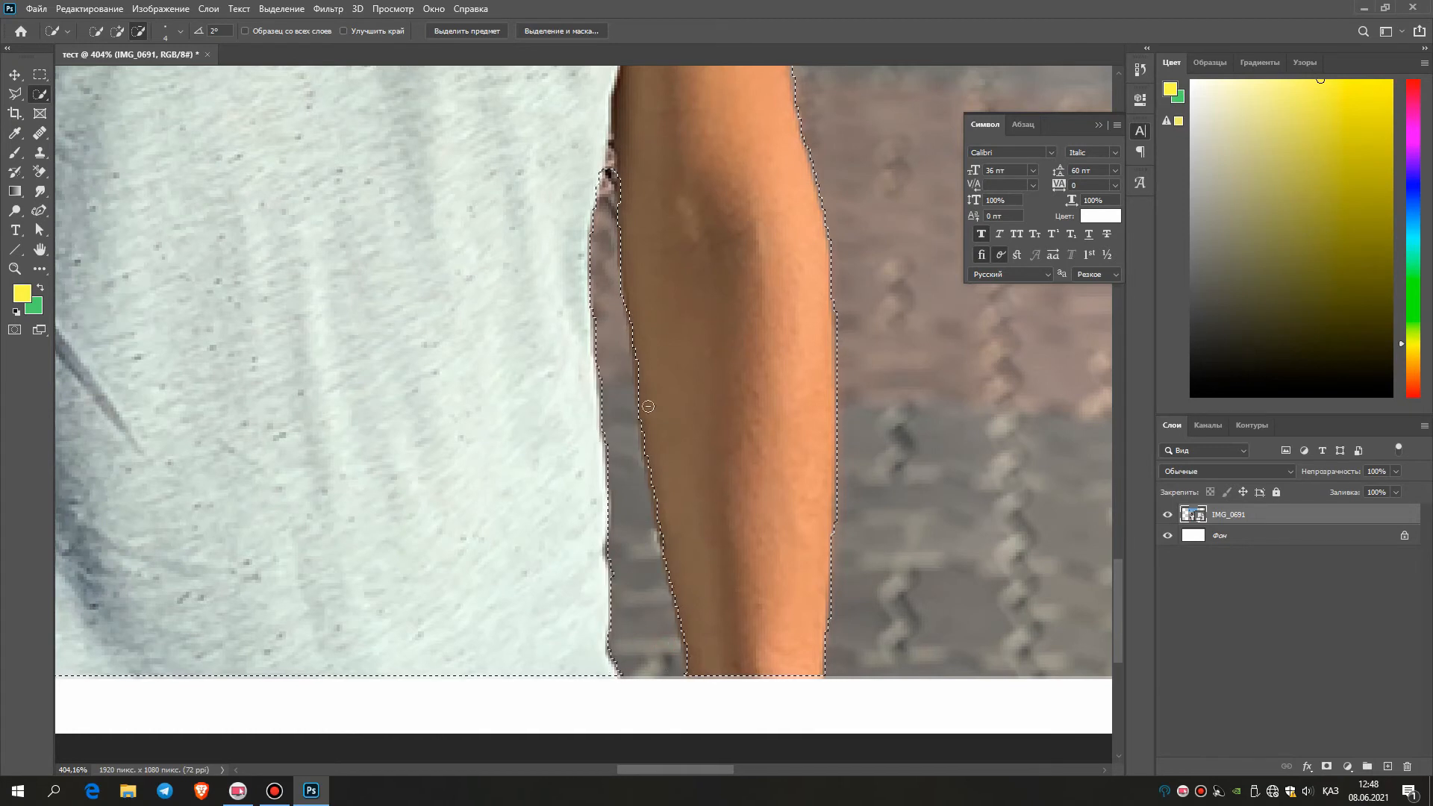
left_click_drag(609, 154, 609, 170)
Clean up the narrow gap beside the arm on the photo's left by subtracting more background from the selection.
scroll(730, 500, "down", 5)
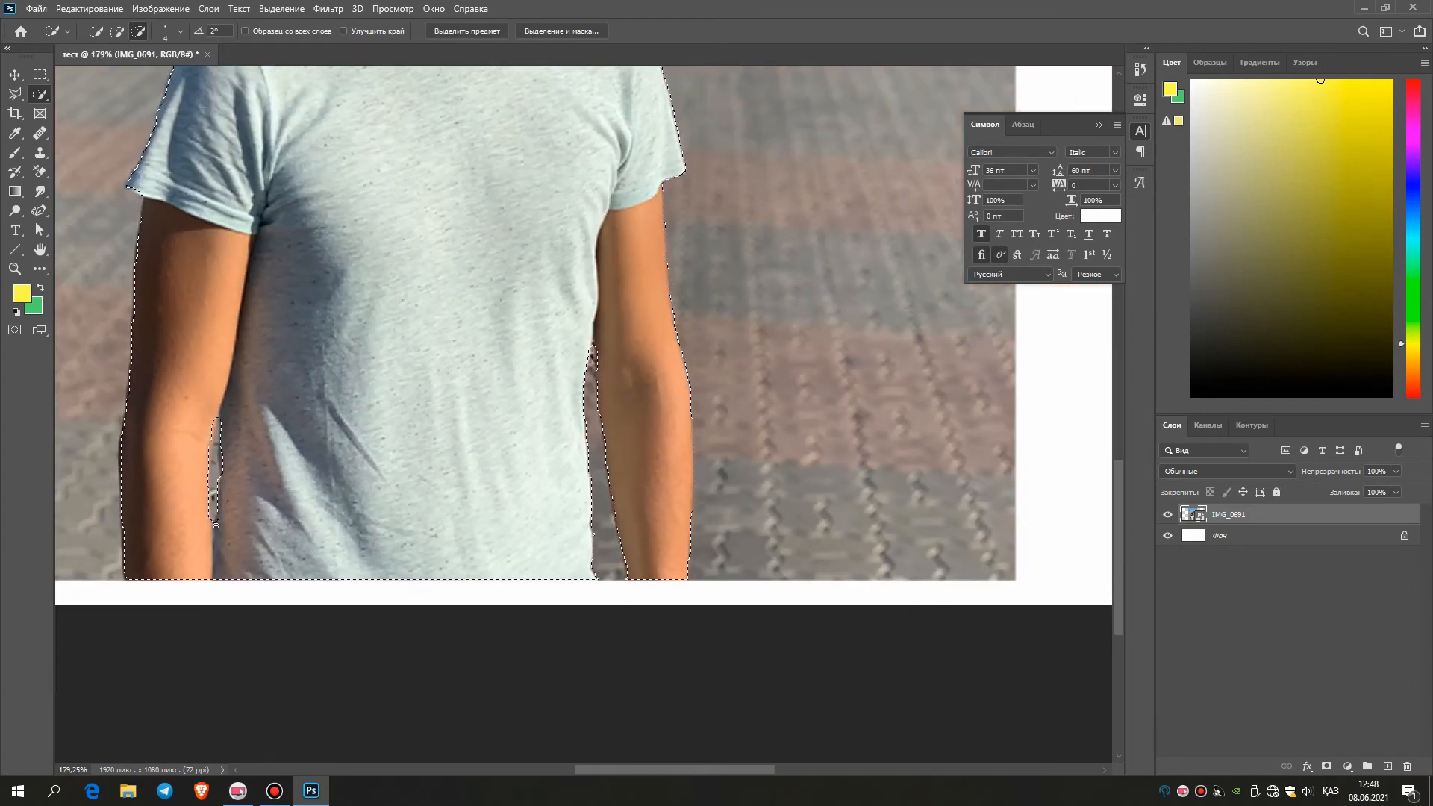
left_click_drag(218, 515, 223, 416)
left_click(220, 415)
Examine the selection outline around the man's head, shoulders, arms and torso.
left_click_drag(742, 770, 705, 770)
scroll(691, 508, "up", 5)
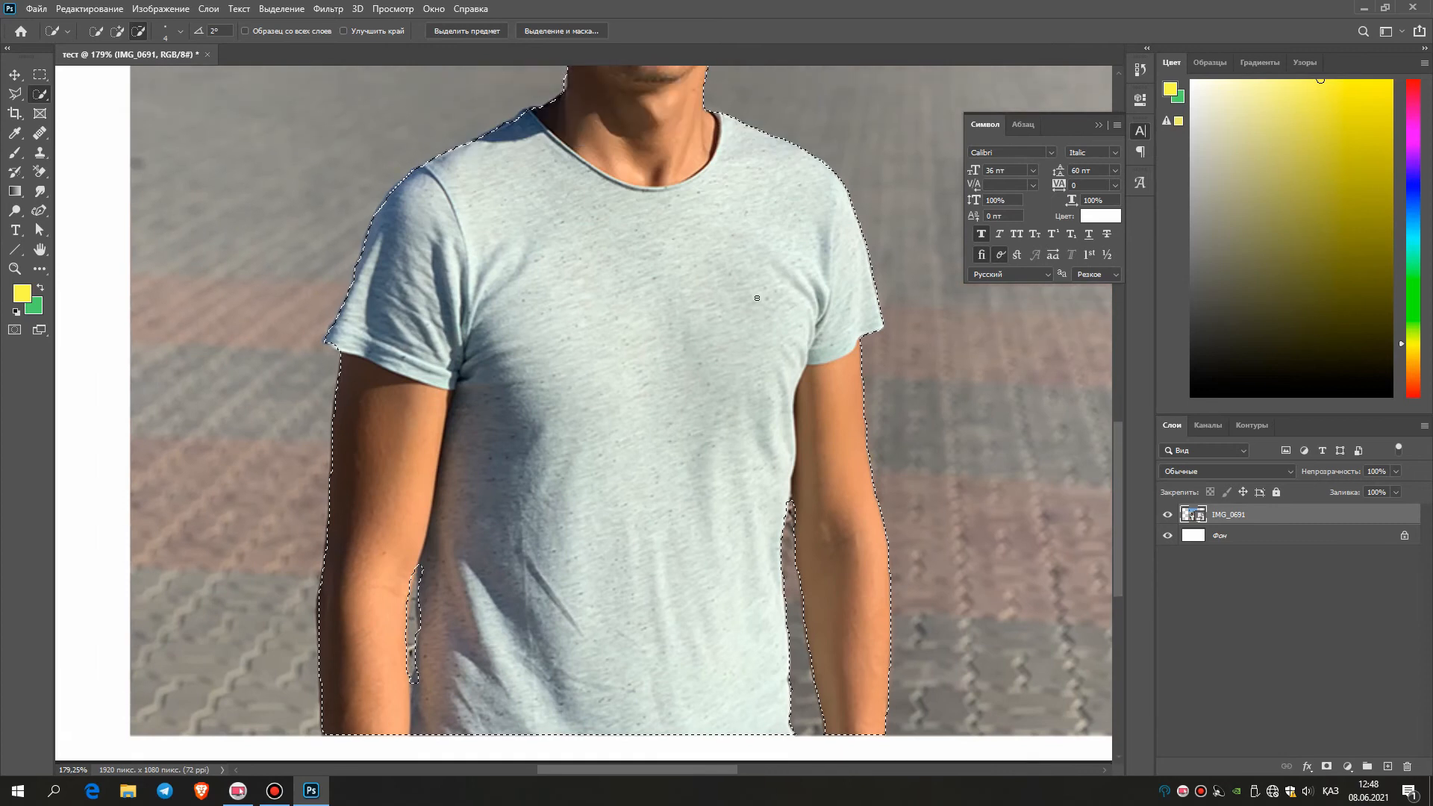
scroll(684, 213, "up", 3)
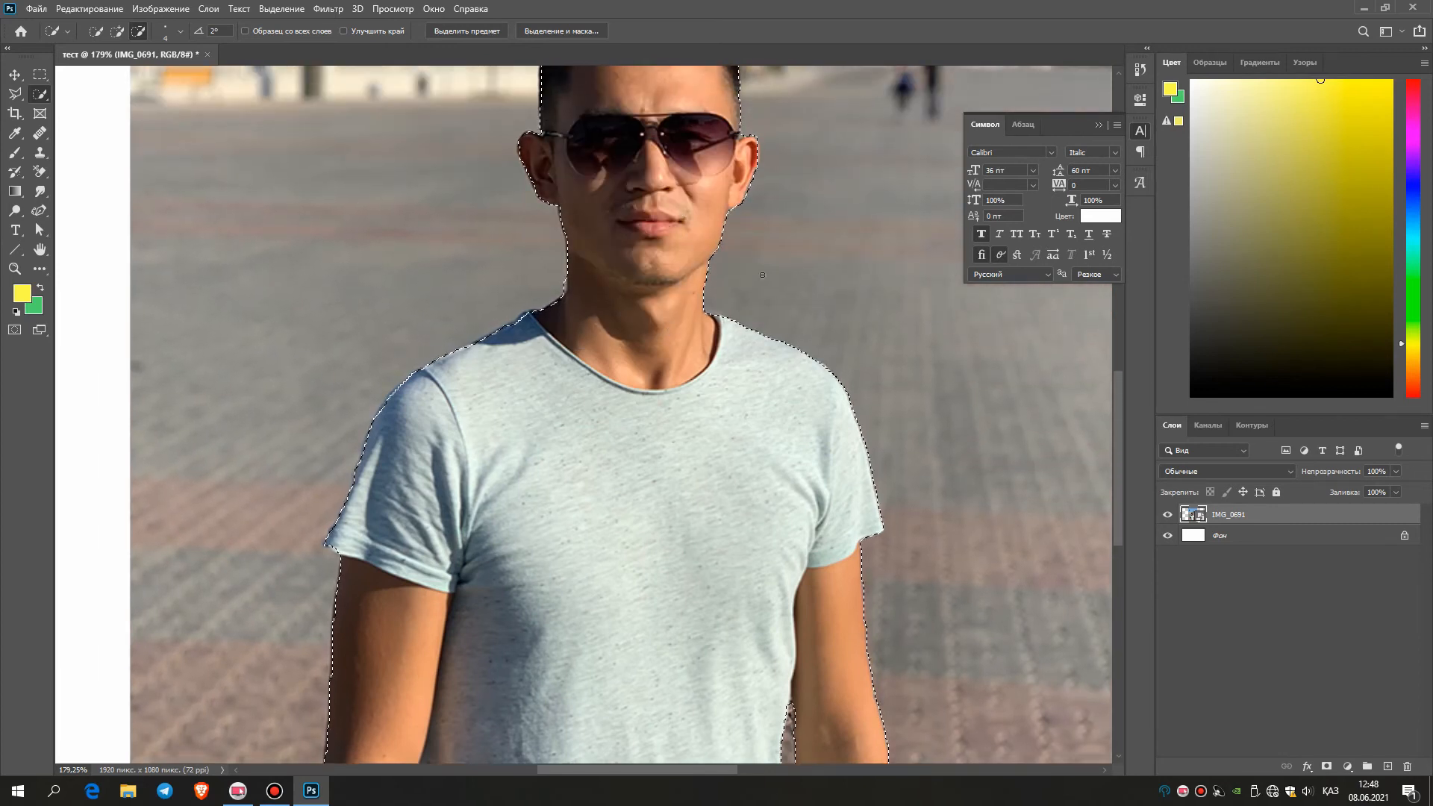
scroll(695, 167, "up", 2)
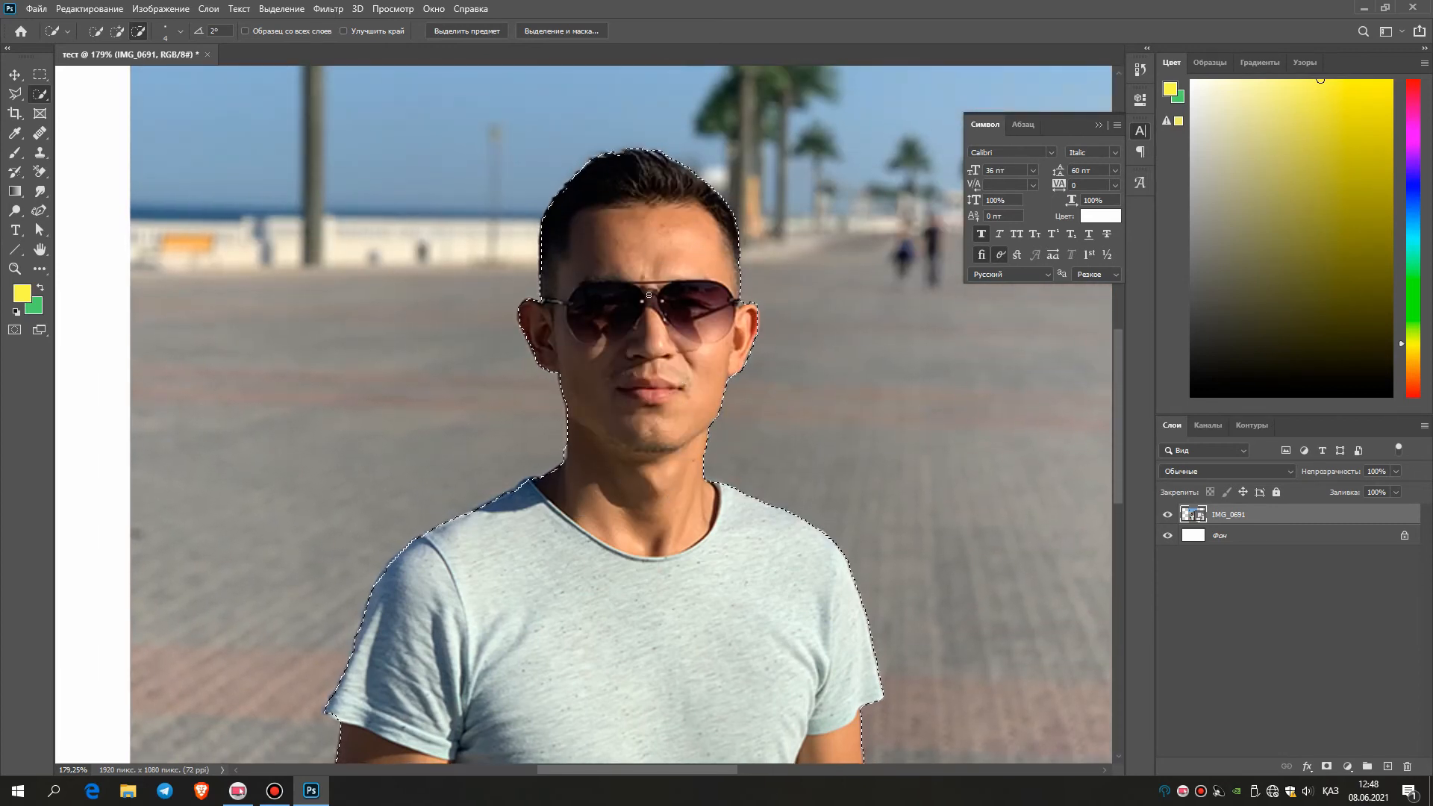
scroll(709, 298, "down", 3)
scroll(711, 309, "down", 1)
scroll(711, 309, "down", 2)
scroll(711, 309, "up", 6)
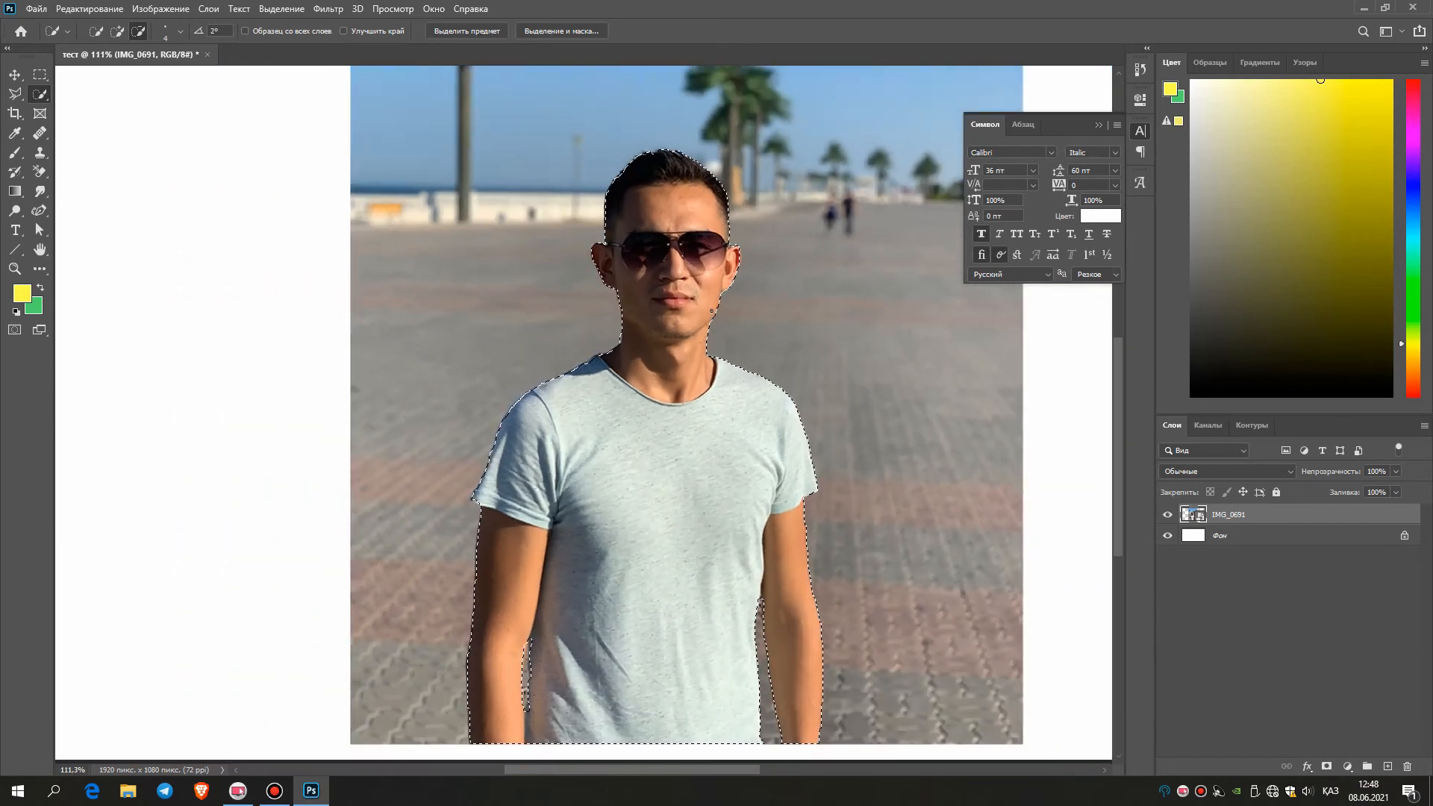
scroll(671, 329, "down", 3)
scroll(522, 373, "up", 5)
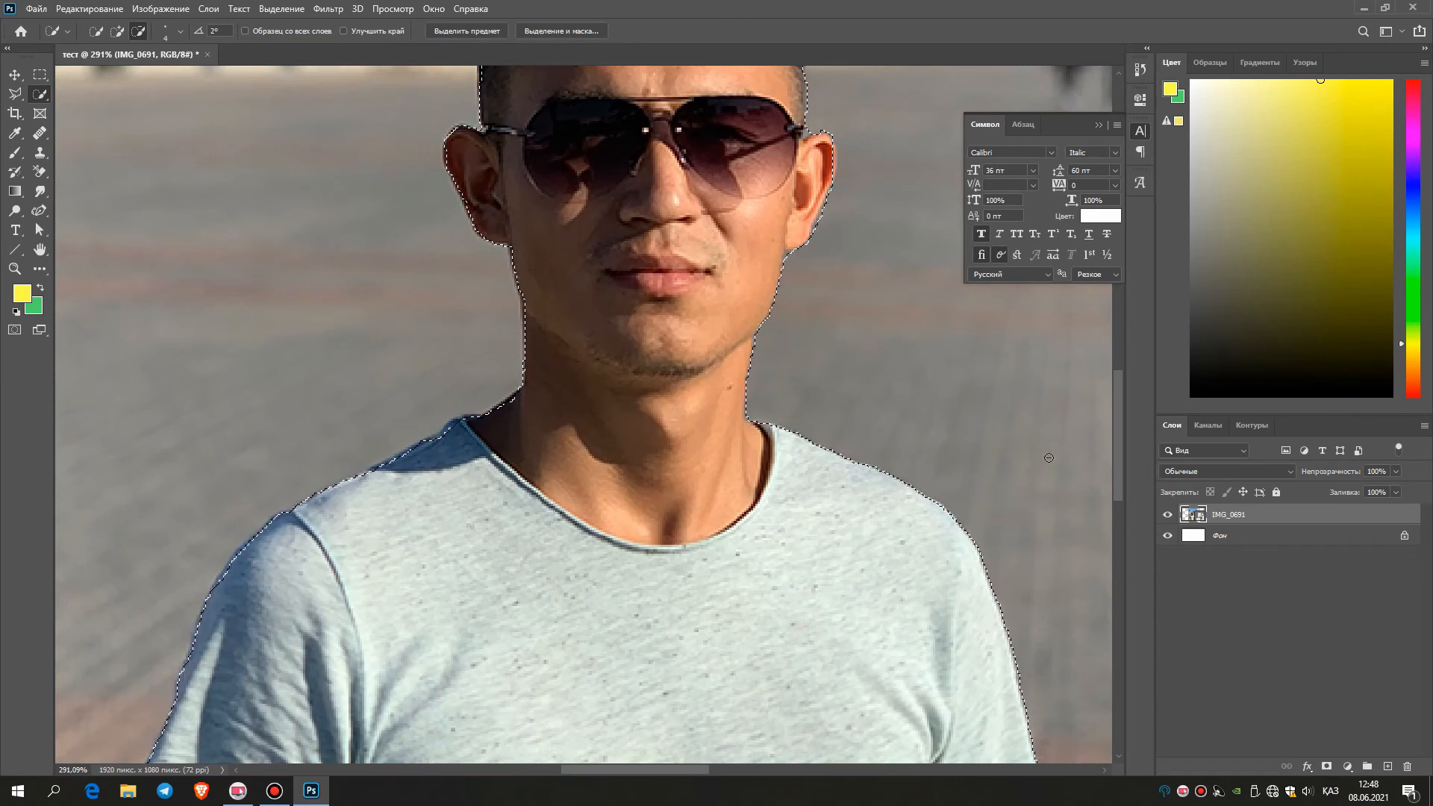
scroll(1049, 458, "down", 3)
scroll(971, 556, "up", 5)
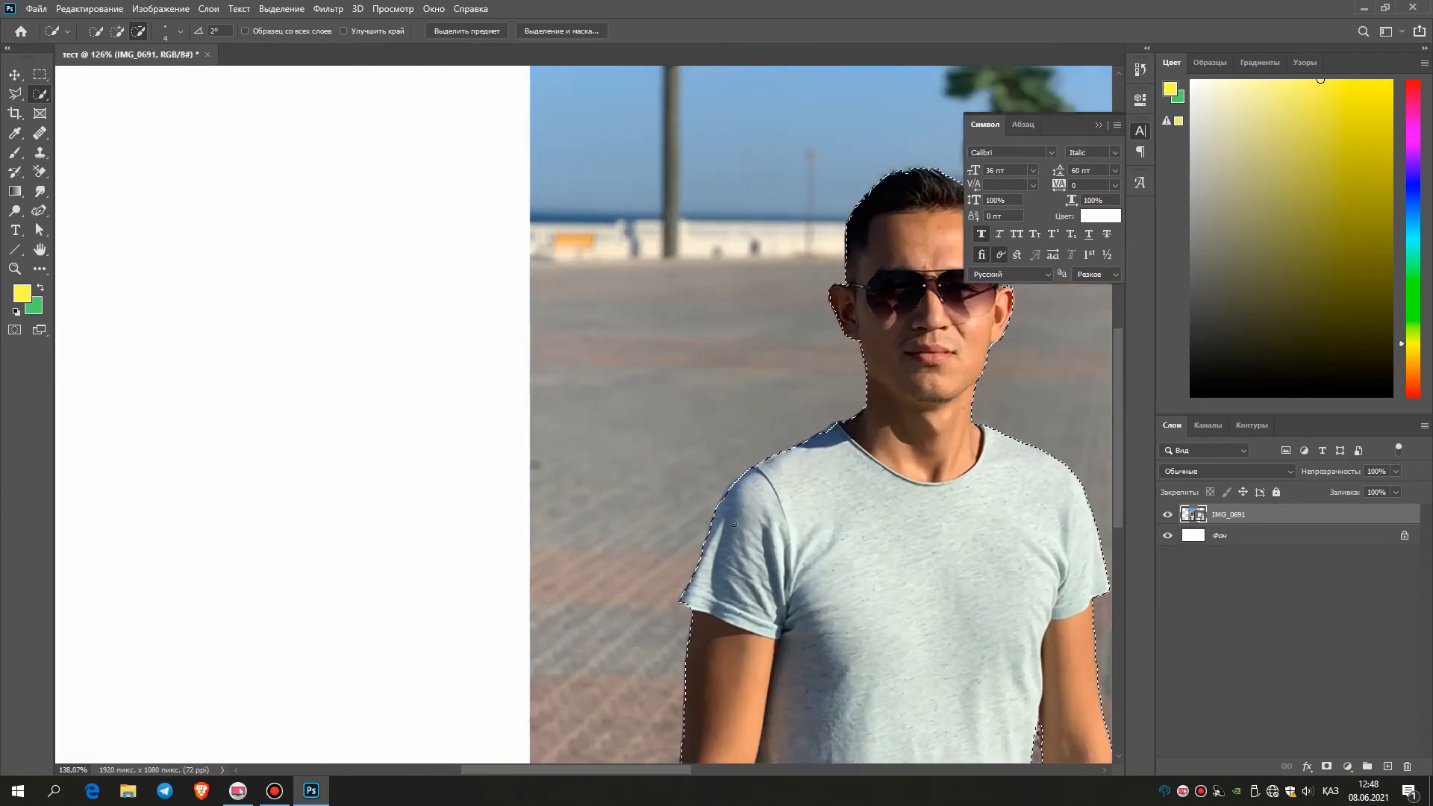
left_click_drag(609, 768, 713, 770)
scroll(674, 763, "down", 5)
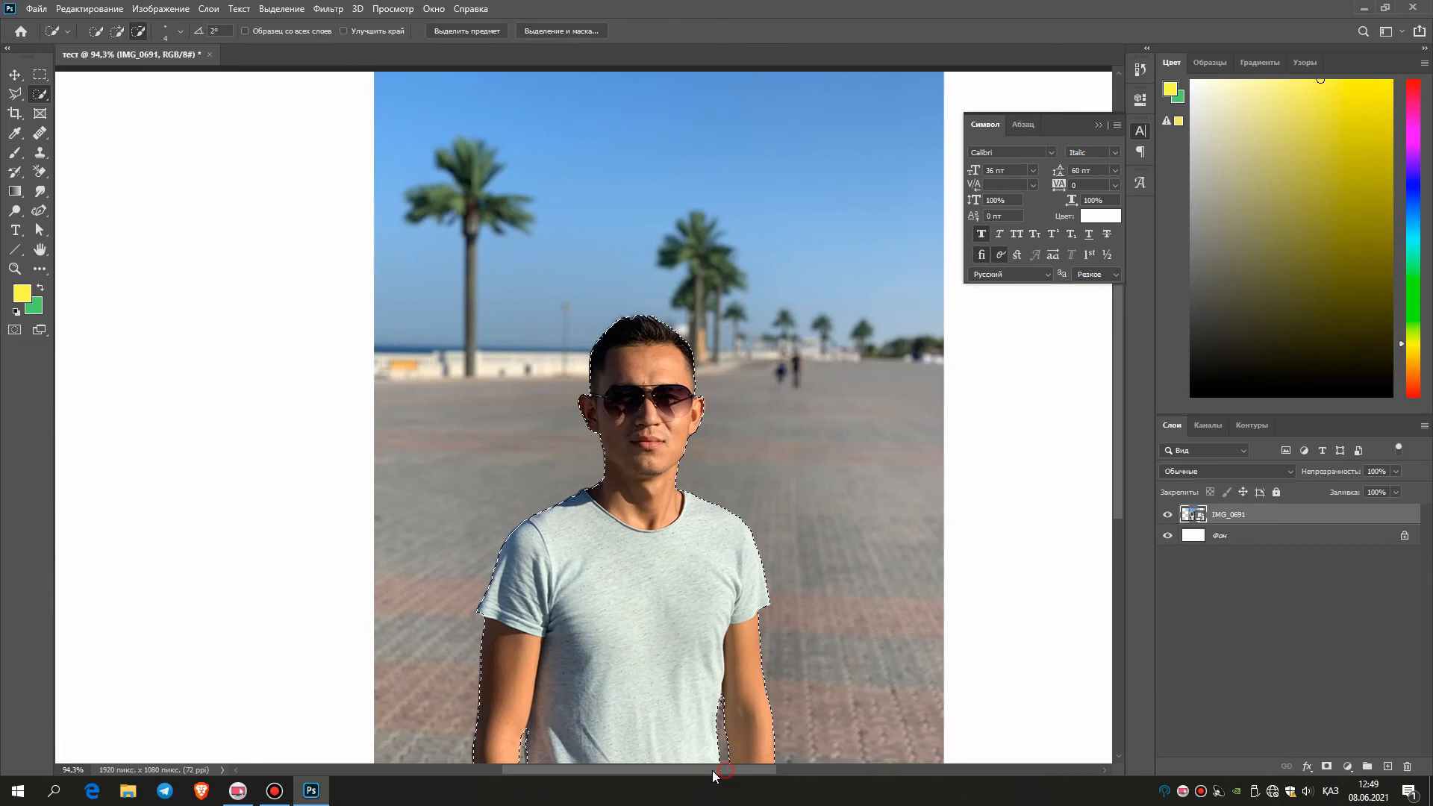
scroll(880, 597, "down", 4)
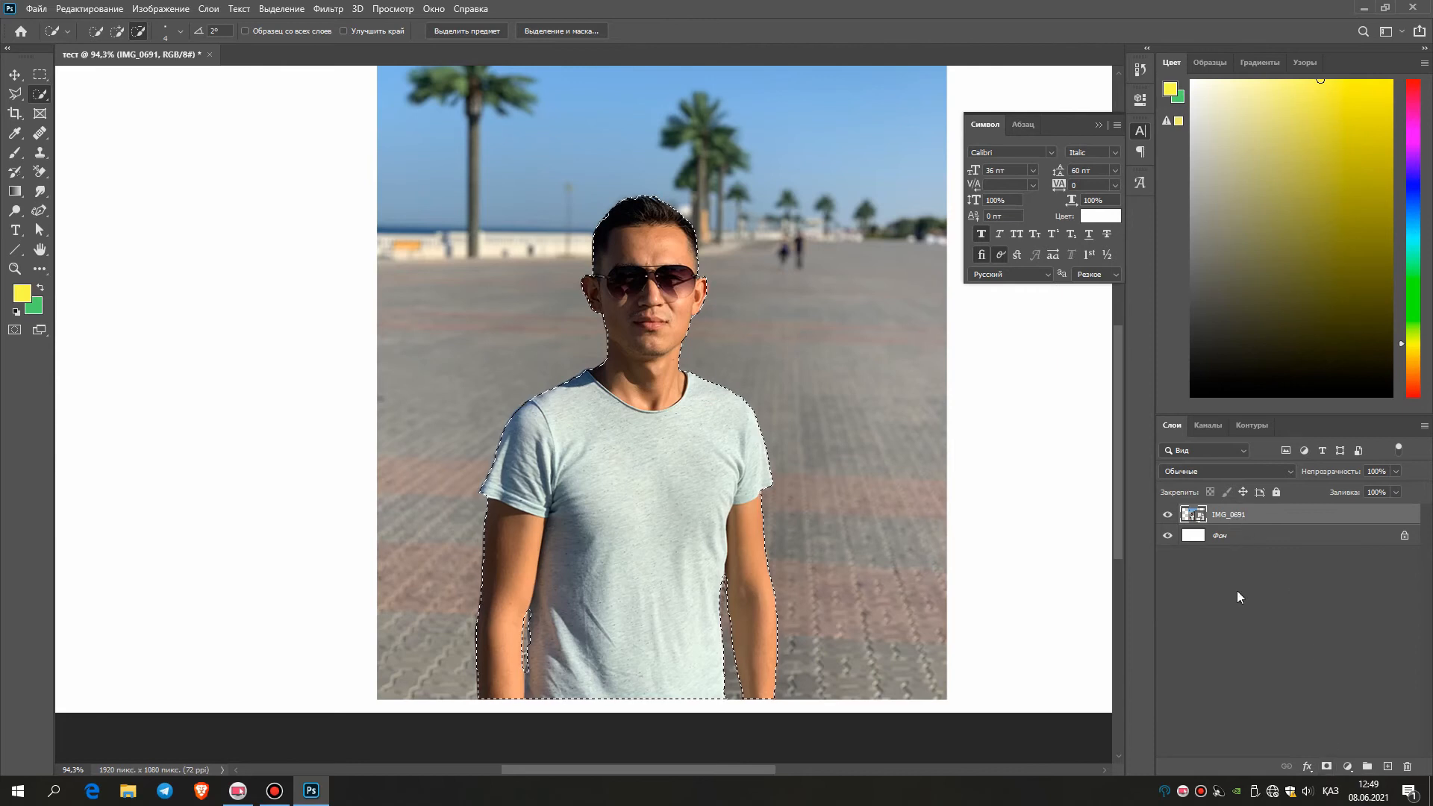
Hide the photo's background with a layer mask made from the selection and shift the cut-out man slightly left and up.
left_click(1327, 767)
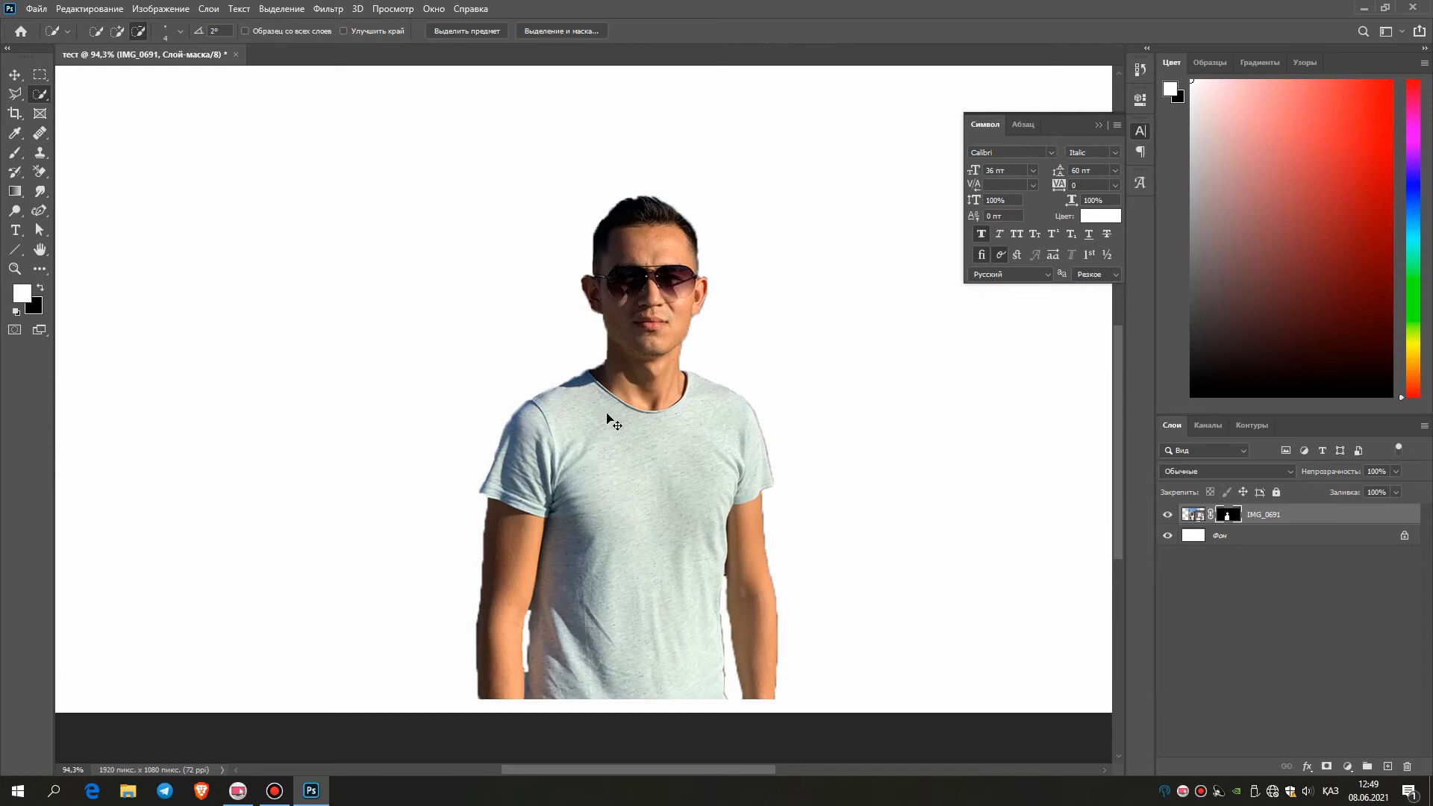
key("ctrl+t")
mouse_move(656, 415)
left_mouse_down()
mouse_move(616, 411)
mouse_move(656, 375)
mouse_move(612, 337)
mouse_move(397, 396)
mouse_move(545, 398)
left_mouse_up()
key("Return")
key("w")
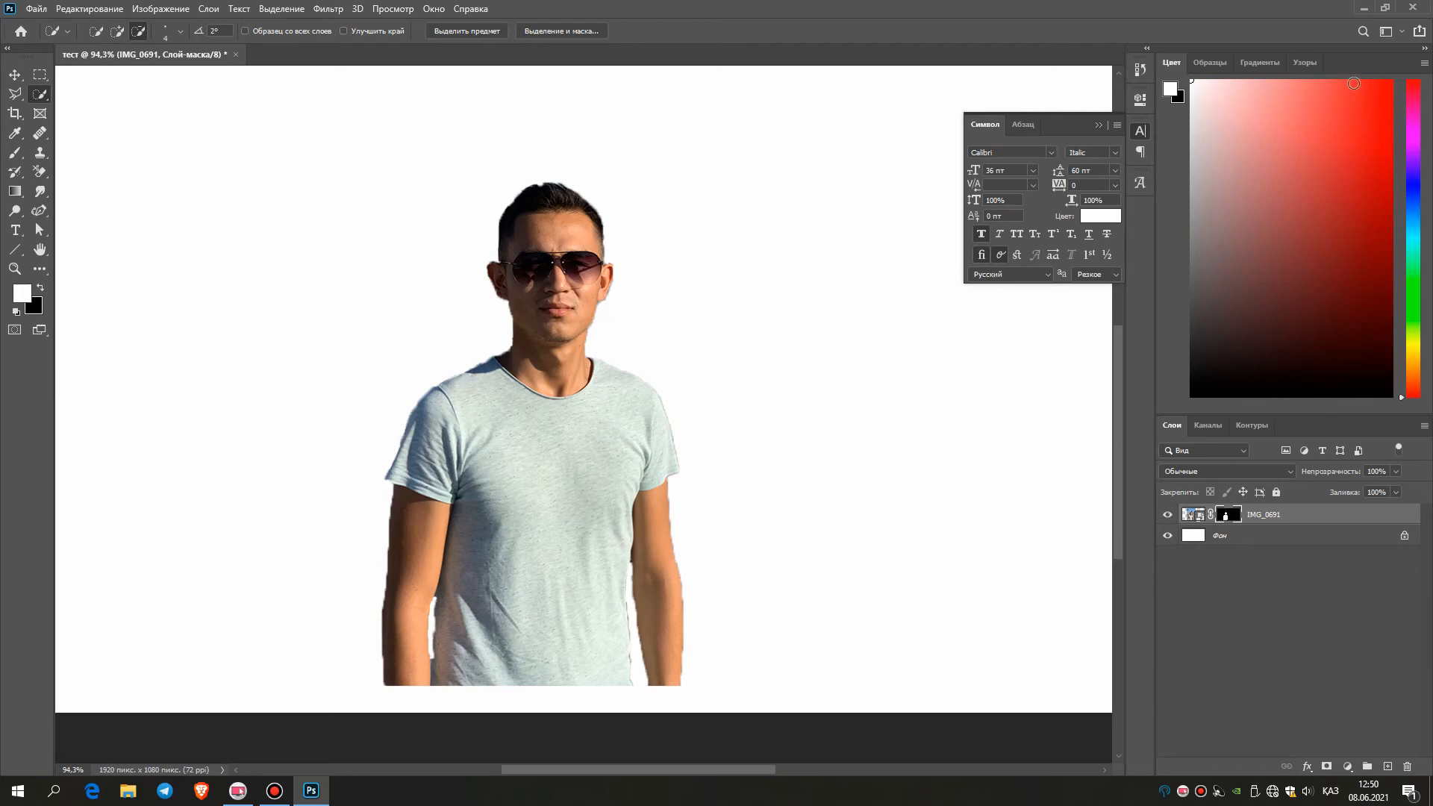
Place the neon-lights background image from a file outside the program into the document.
left_click(1385, 8)
left_click_drag(803, 84, 1109, 106)
left_click_drag(480, 254, 816, 345)
left_click_drag(1170, 105, 917, 96)
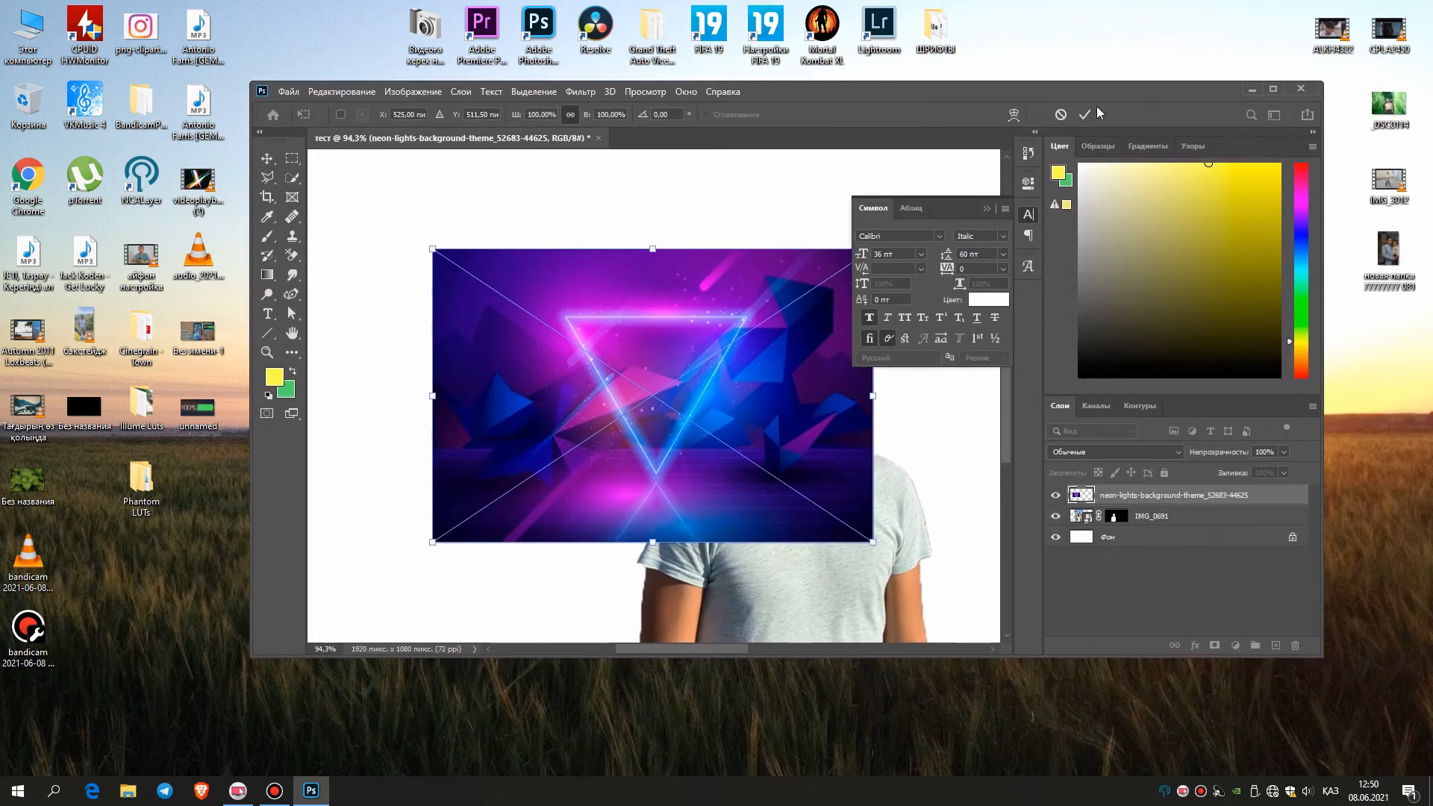
left_click(1274, 88)
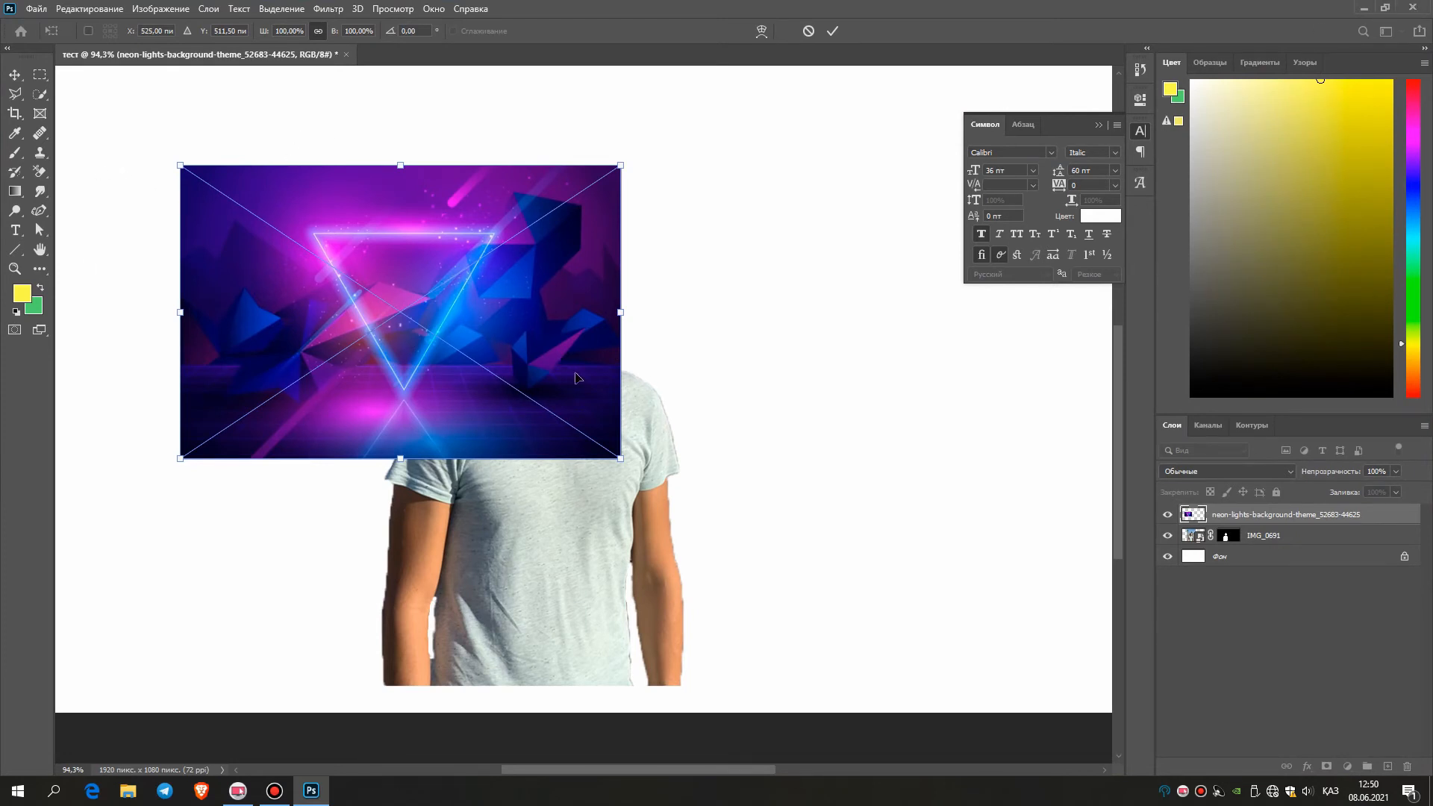
Enlarge the placed neon background to about 314% and position it to cover the whole canvas.
left_click_drag(621, 459, 939, 615)
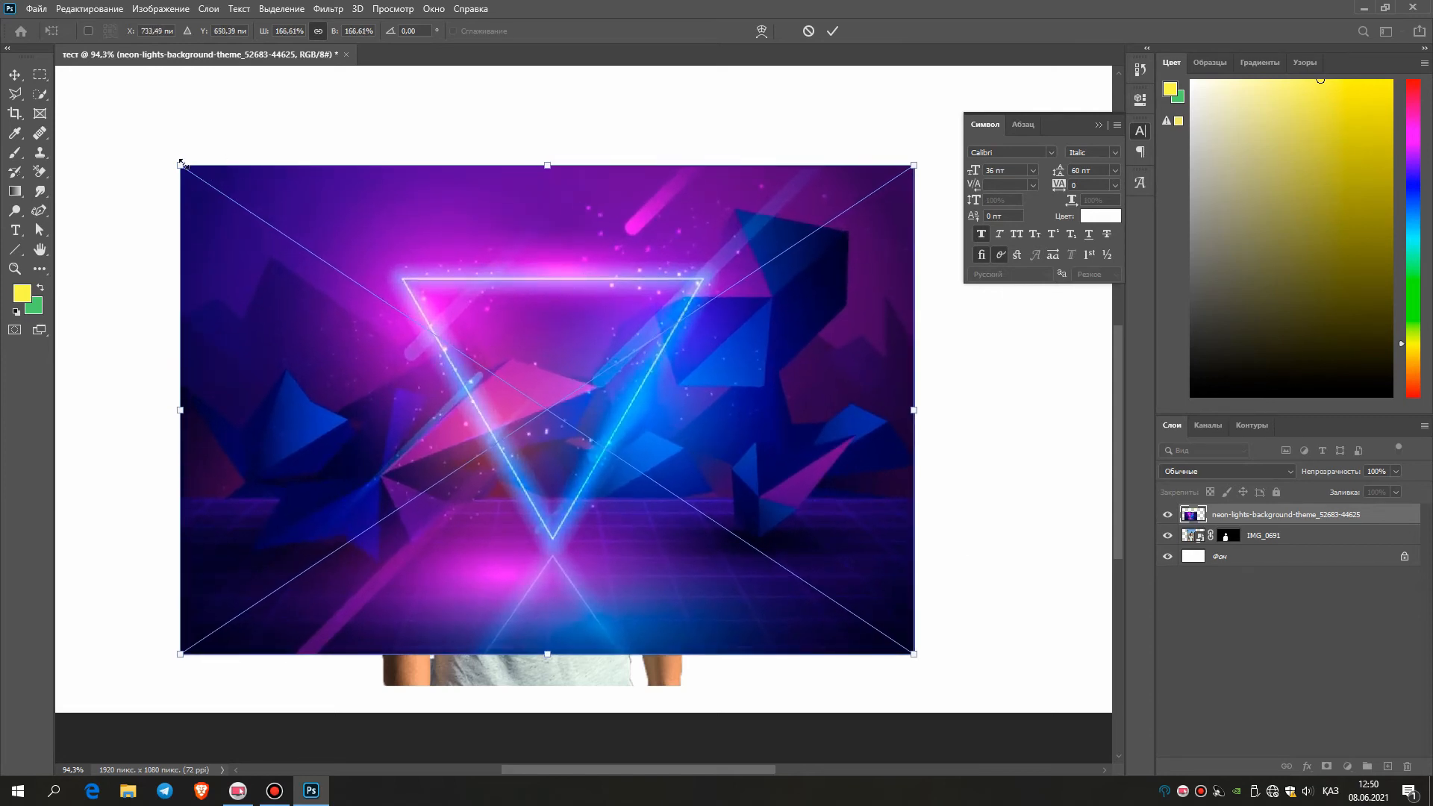
scroll(626, 379, "down", 4)
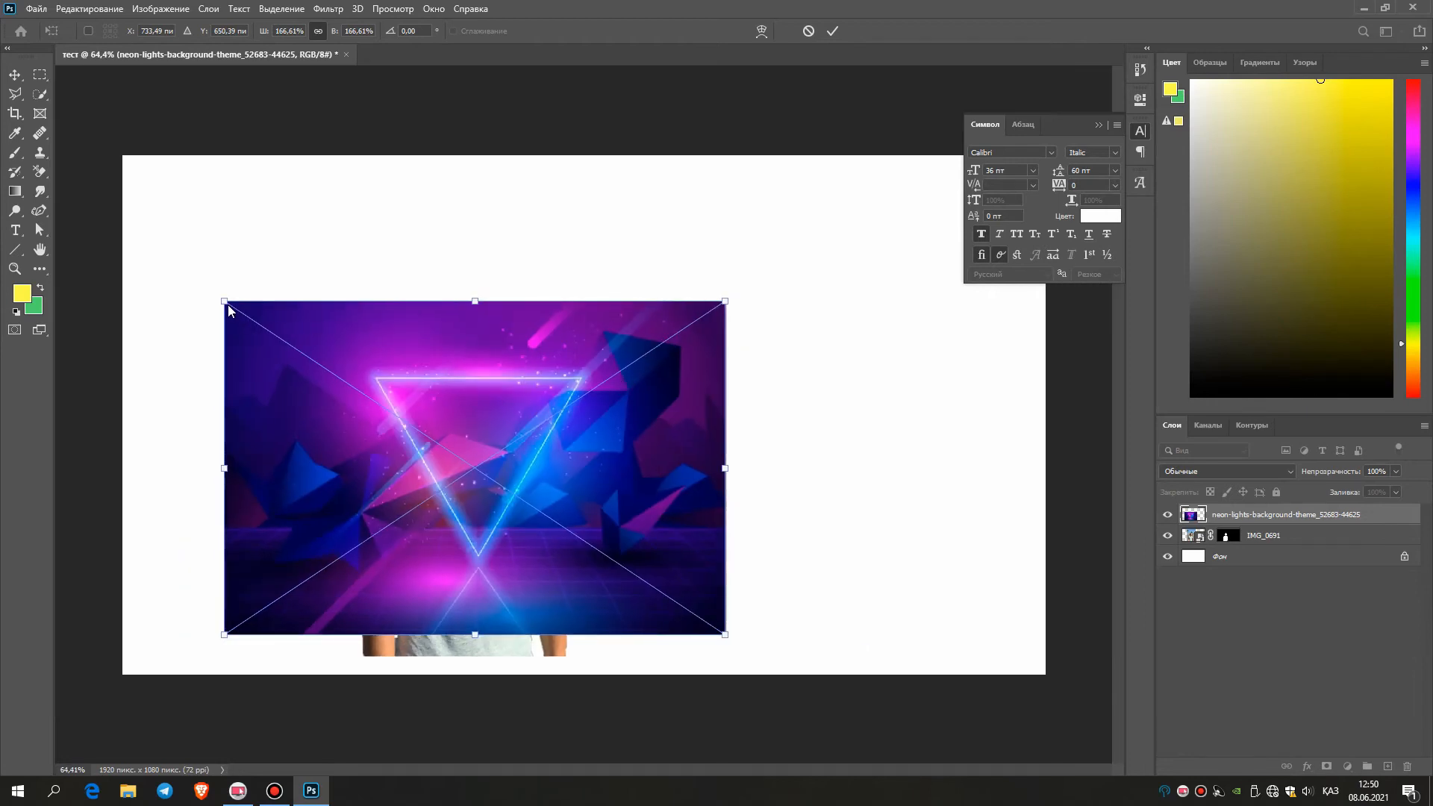
left_click_drag(222, 303, 95, 215)
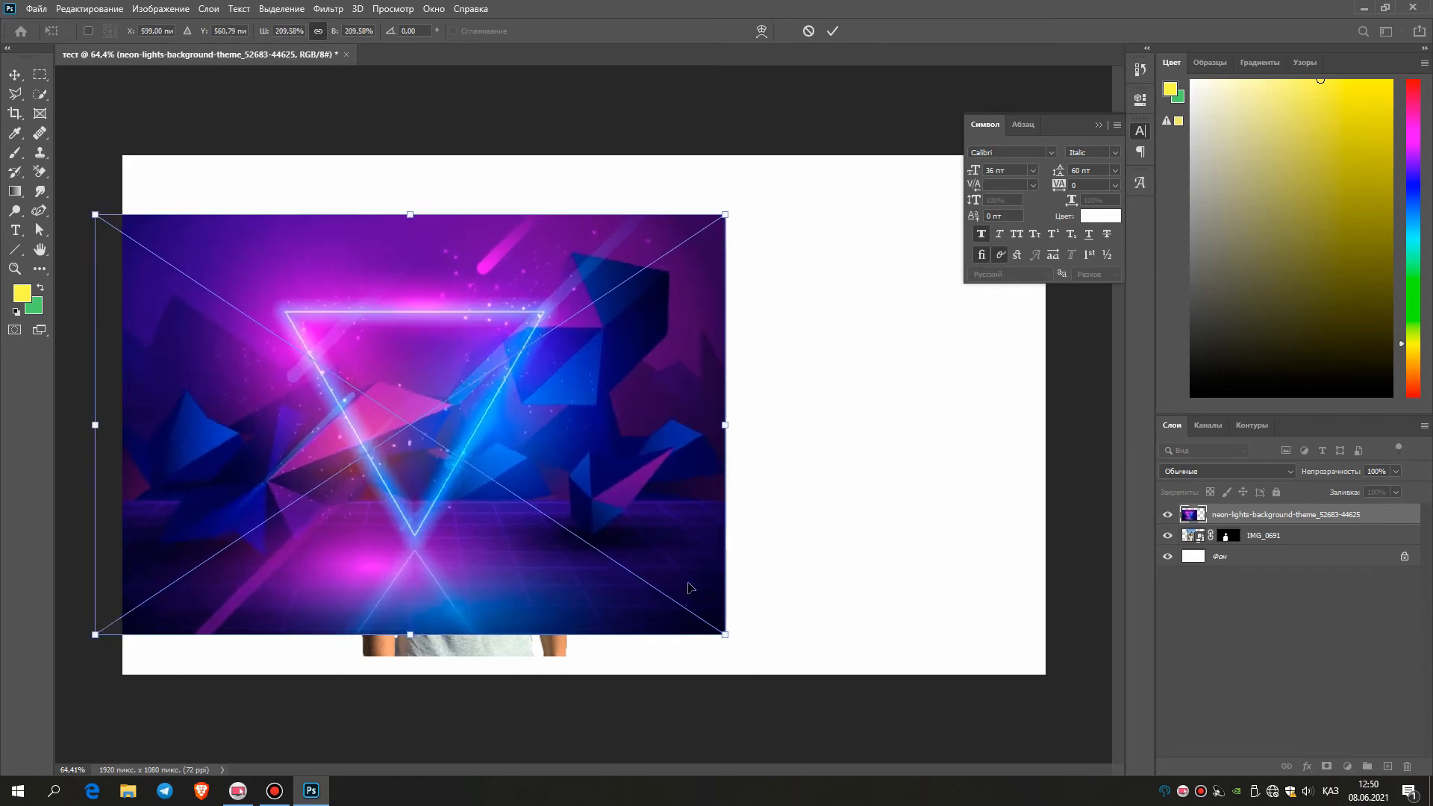
left_click_drag(544, 431, 716, 394)
left_click_drag(885, 579, 973, 636)
left_click_drag(256, 160, 162, 99)
left_click_drag(953, 632, 1061, 701)
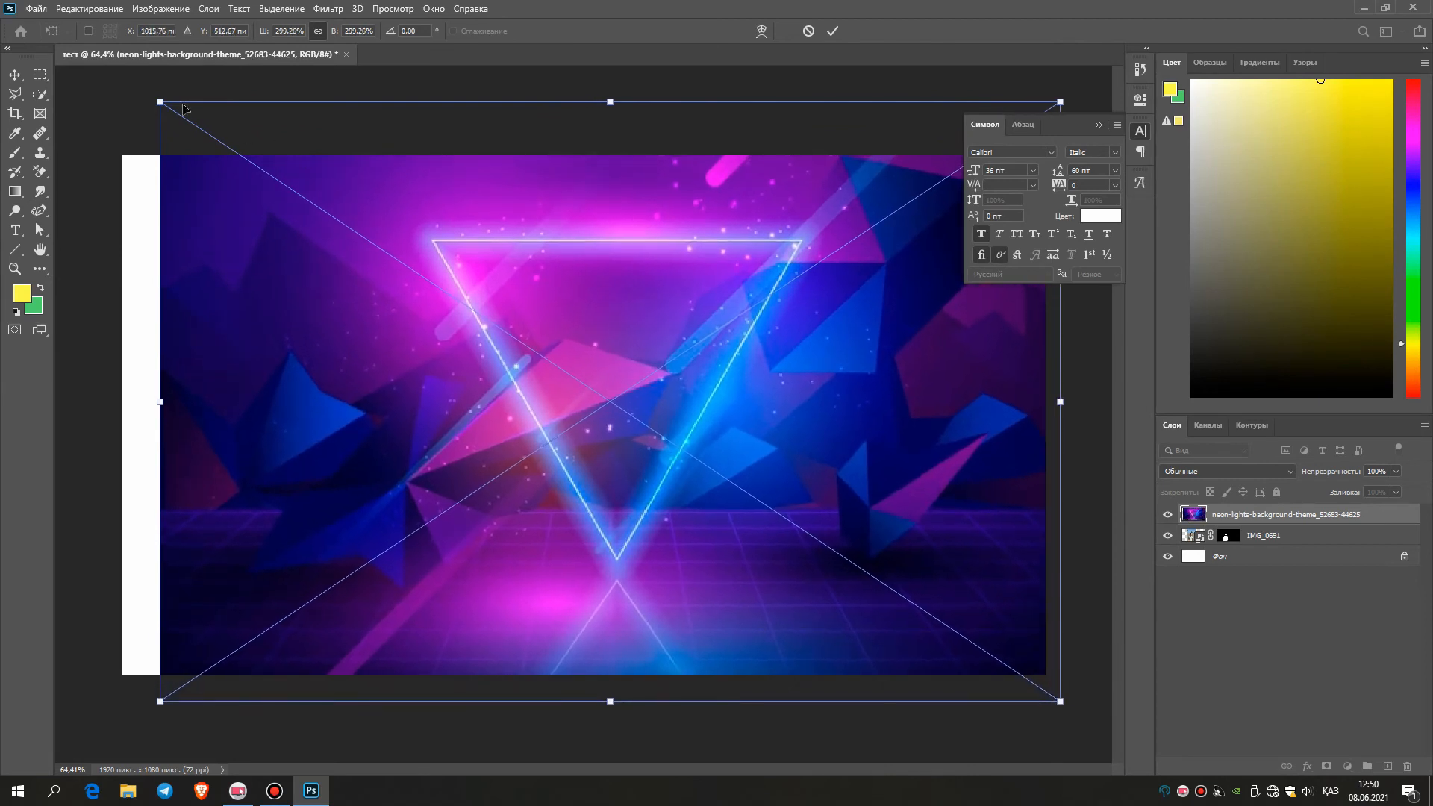
left_click_drag(157, 100, 115, 71)
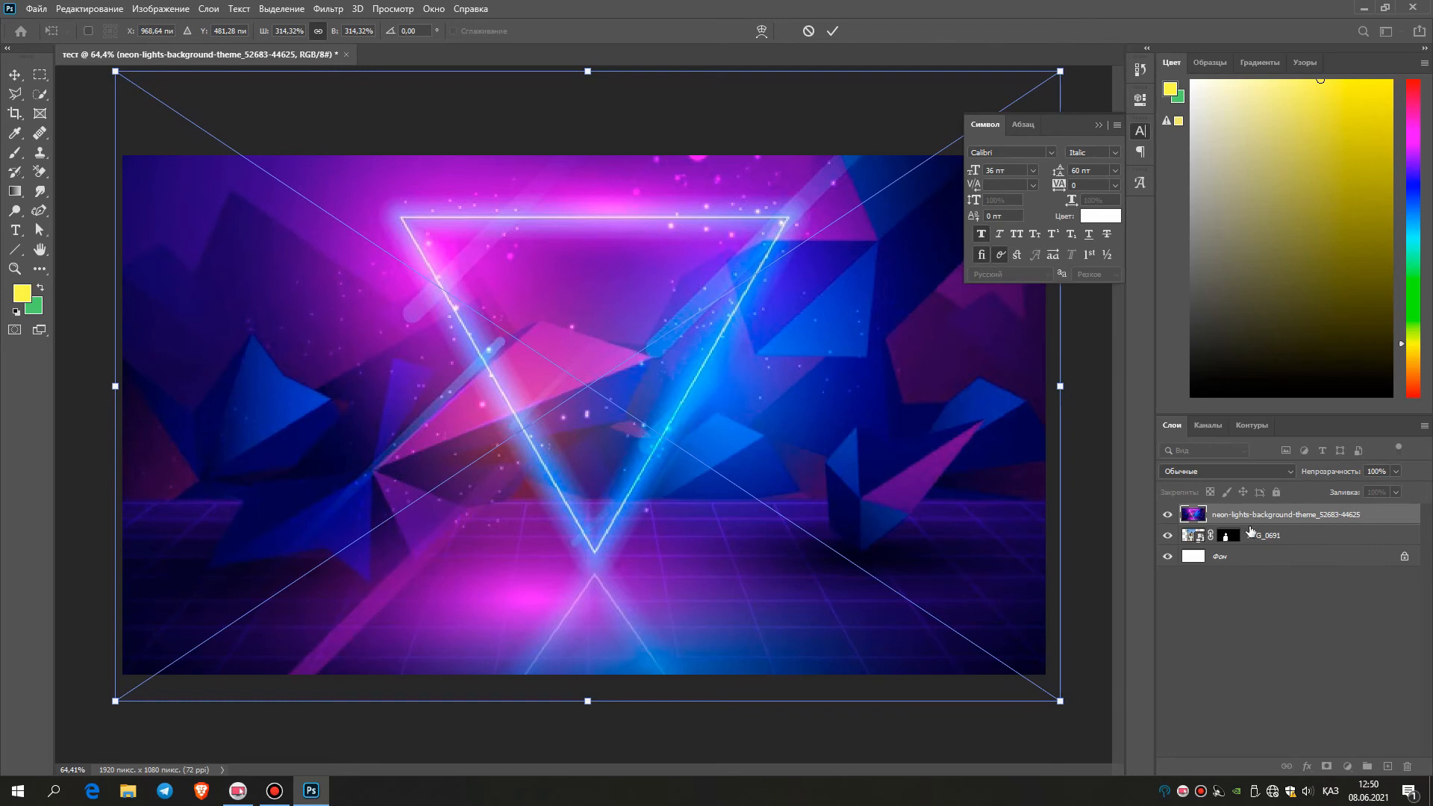
key("Return")
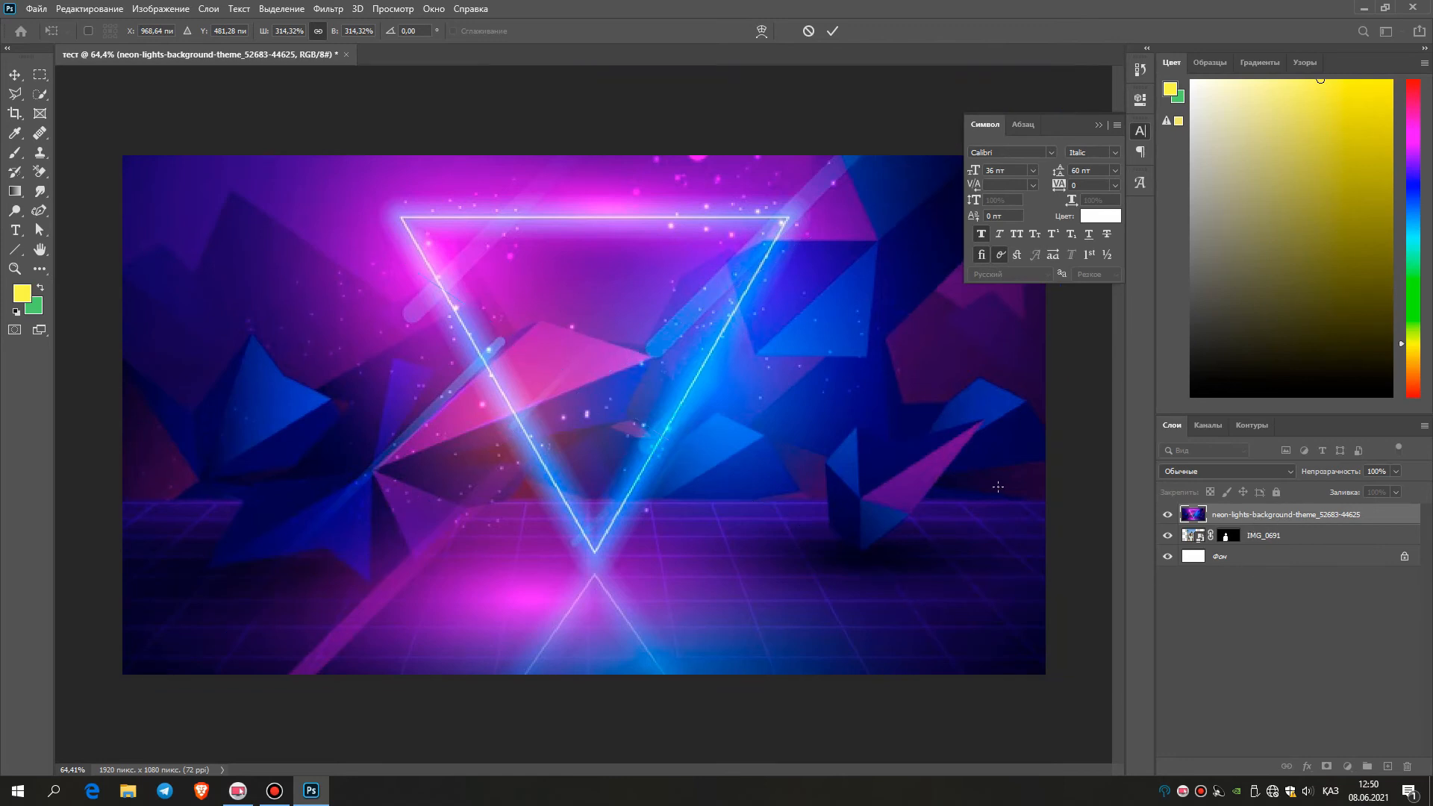
key("w")
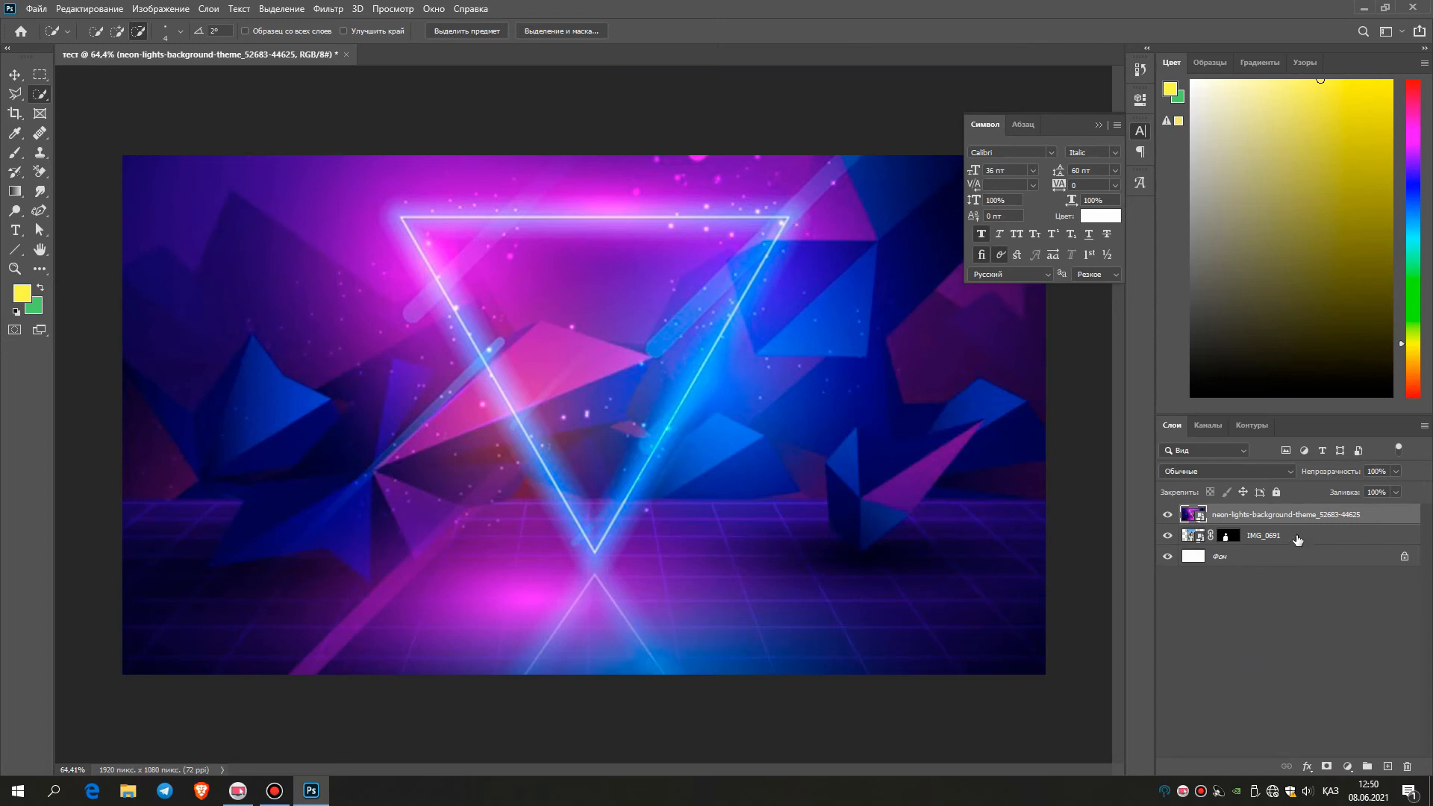
Move the IMG_0691 layer above the neon background layer, and resize and reposition the cut-out man against the backdrop.
left_click_drag(1299, 542, 1300, 510)
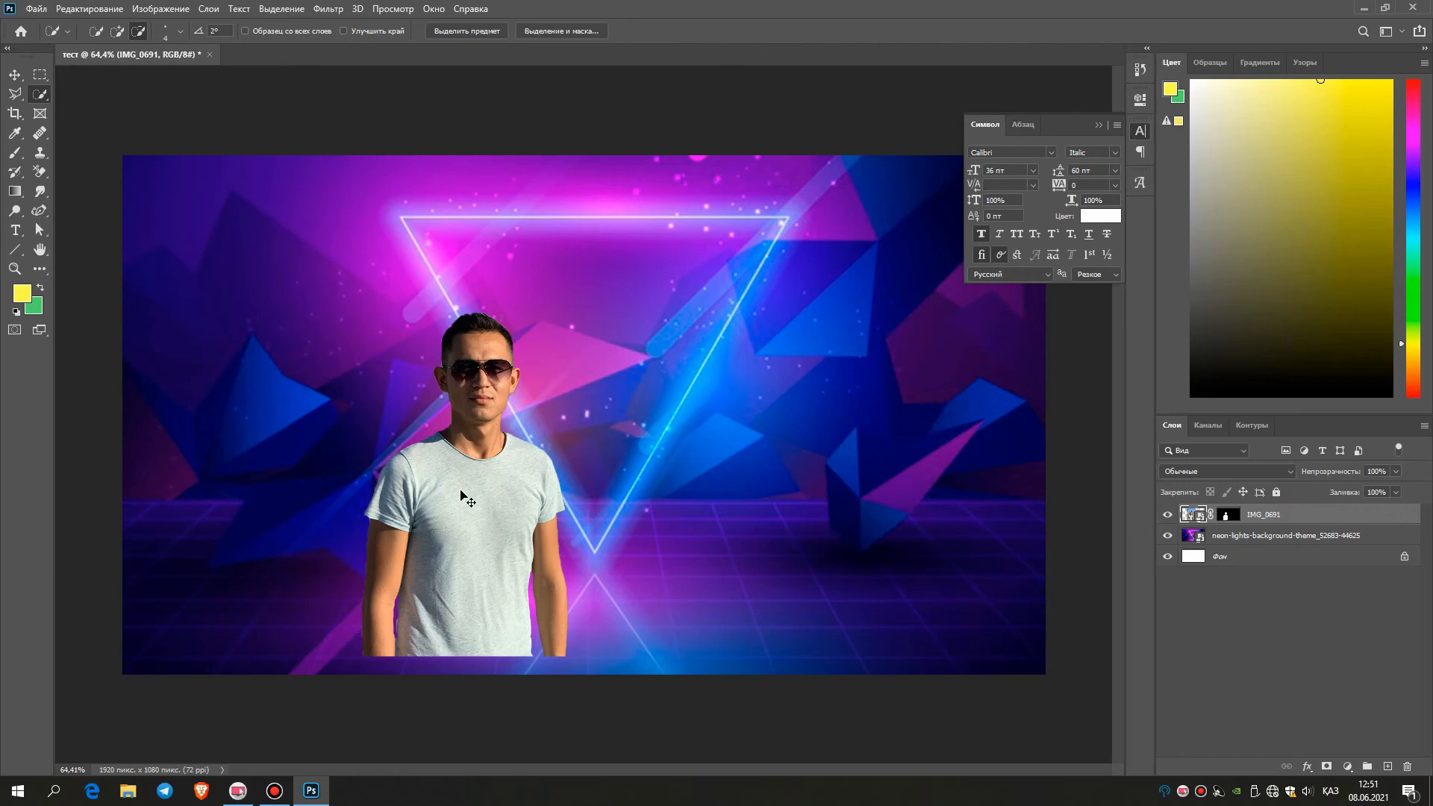
key("ctrl+t")
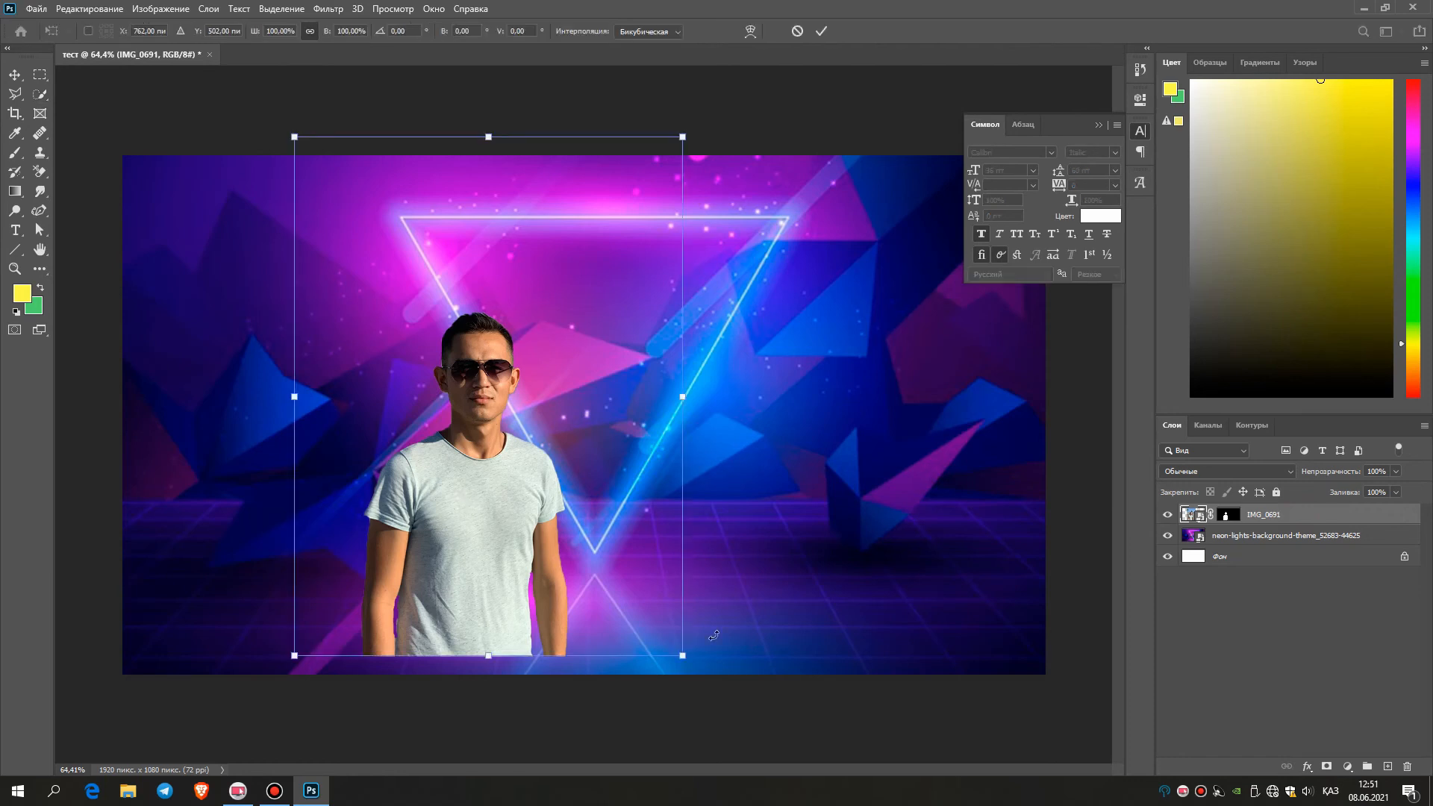
left_click_drag(683, 656, 729, 714)
left_click_drag(491, 460, 445, 395)
left_click_drag(680, 653, 743, 733)
left_click_drag(653, 588, 530, 509)
left_click_drag(638, 674, 710, 767)
left_click_drag(430, 530, 392, 497)
left_click_drag(670, 739, 722, 769)
left_click_drag(451, 518, 458, 482)
left_click_drag(710, 744, 657, 672)
In the new untitled document, rotate the placed photo of the man by about 1.04° and commit the placement.
mouse_move(778, 277)
left_mouse_down()
mouse_move(759, 369)
mouse_move(781, 429)
mouse_move(797, 292)
mouse_move(778, 285)
mouse_move(747, 391)
mouse_move(783, 291)
left_mouse_up()
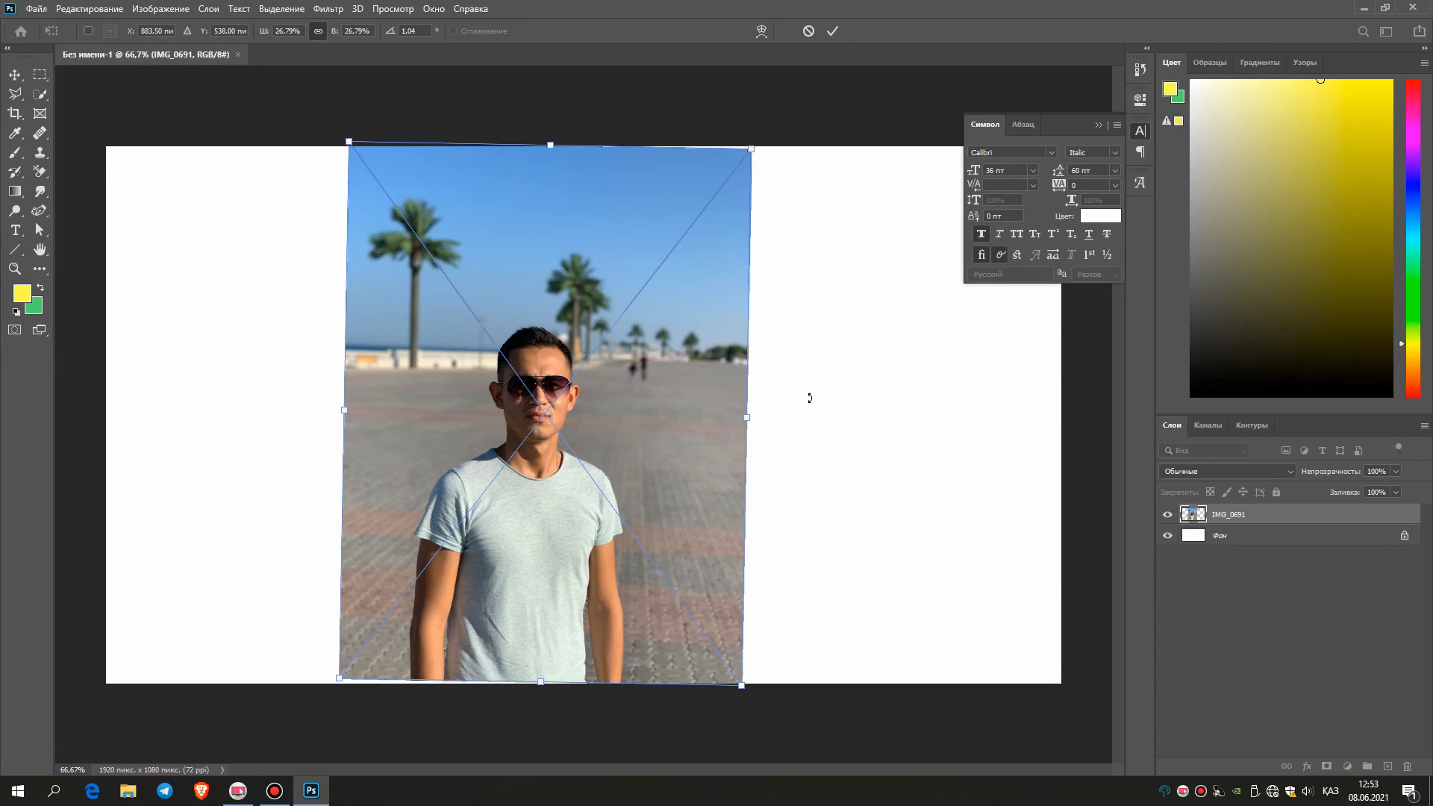
key("Return")
key("w")
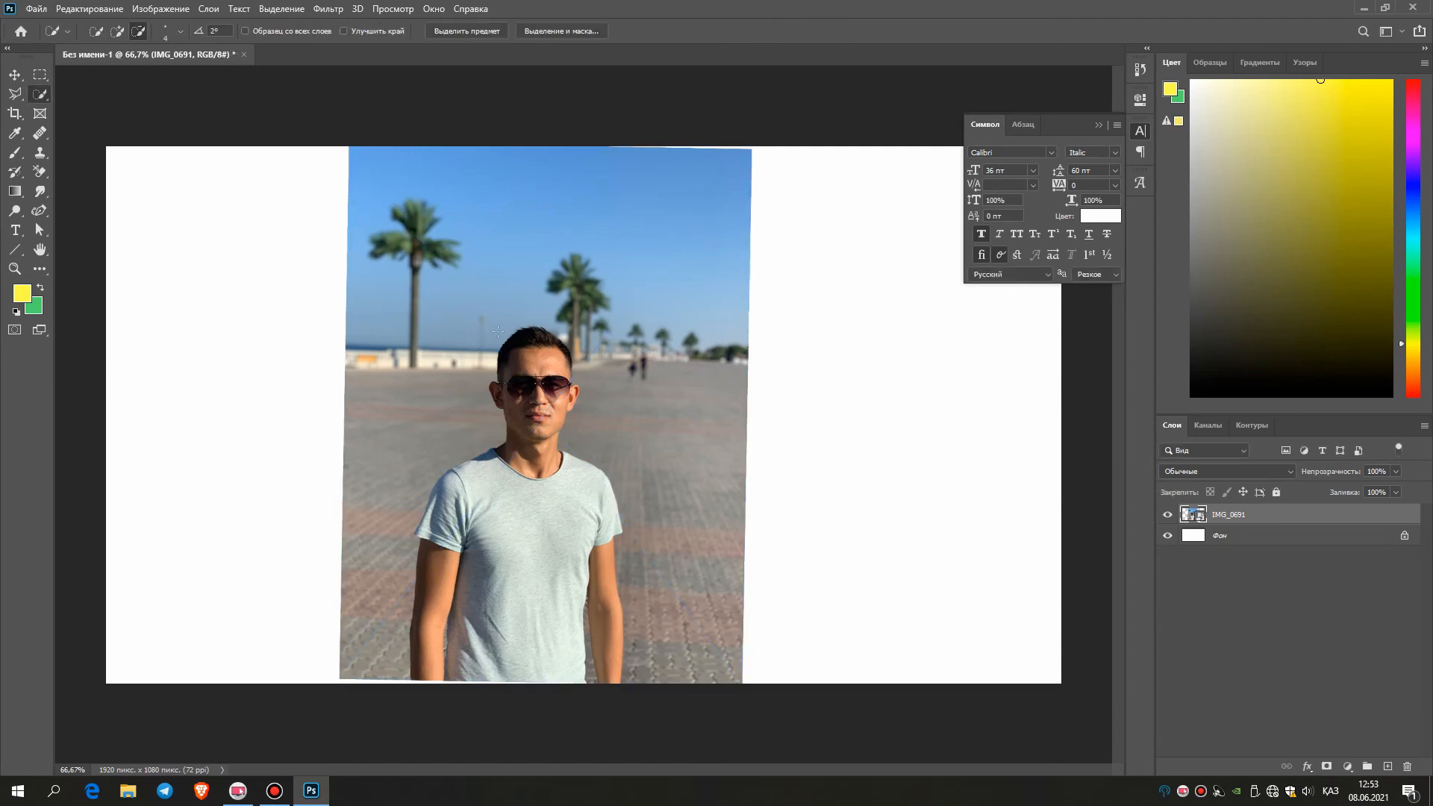
Outline the man with the Polygonal Lasso, excluding the gaps beside his arms, and hide the background with a layer mask.
left_click(13, 95)
scroll(579, 428, "up", 5)
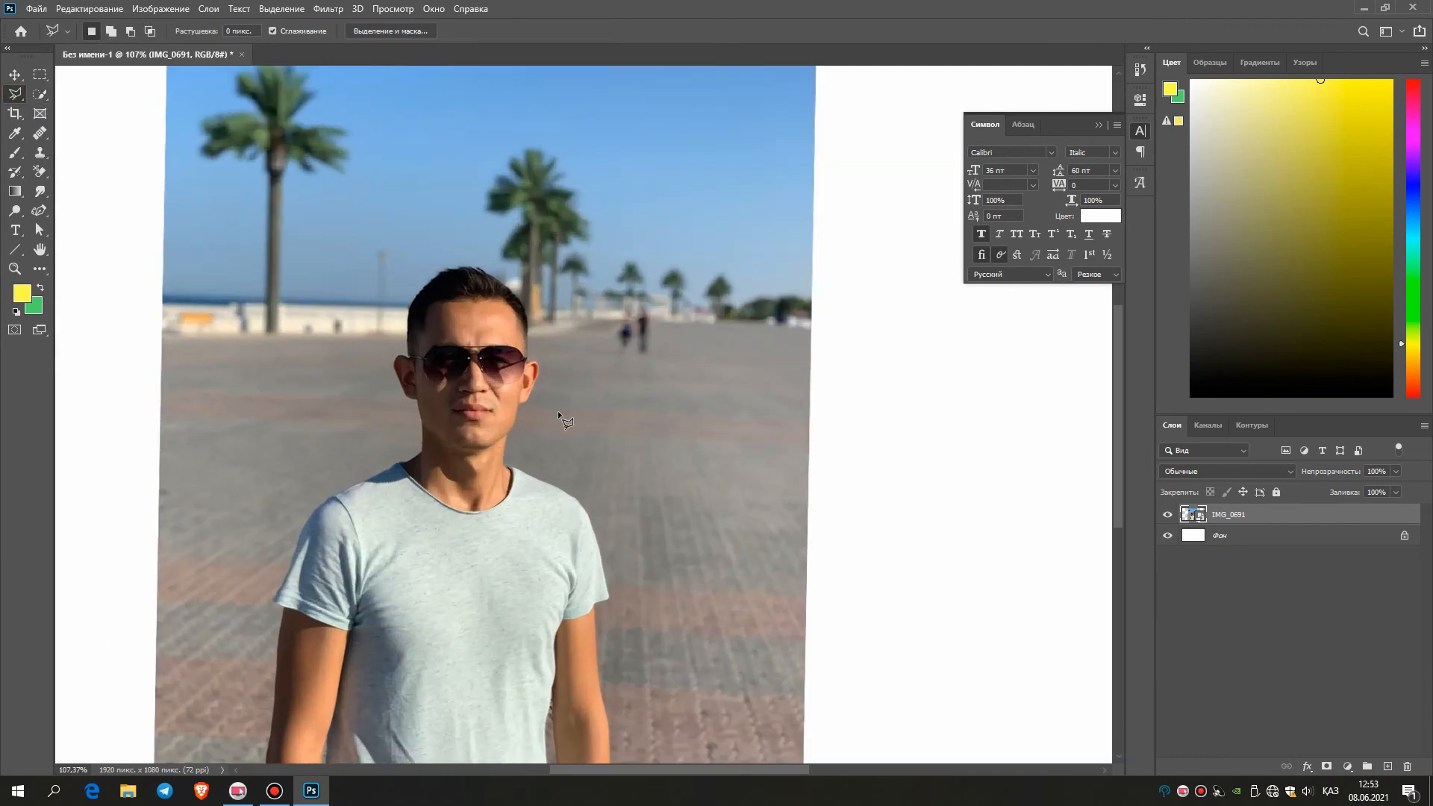
scroll(393, 304, "up", 2)
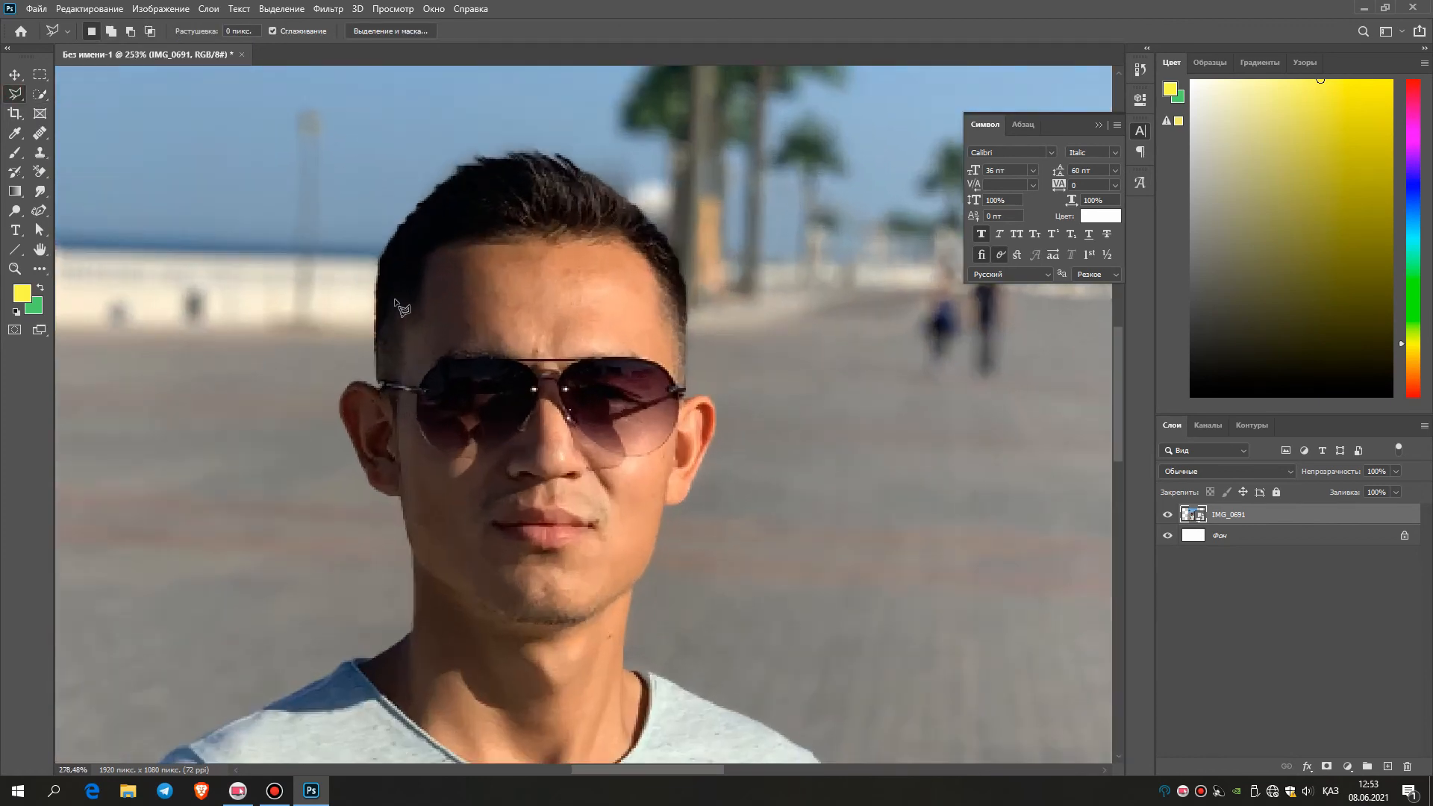
left_click(375, 405)
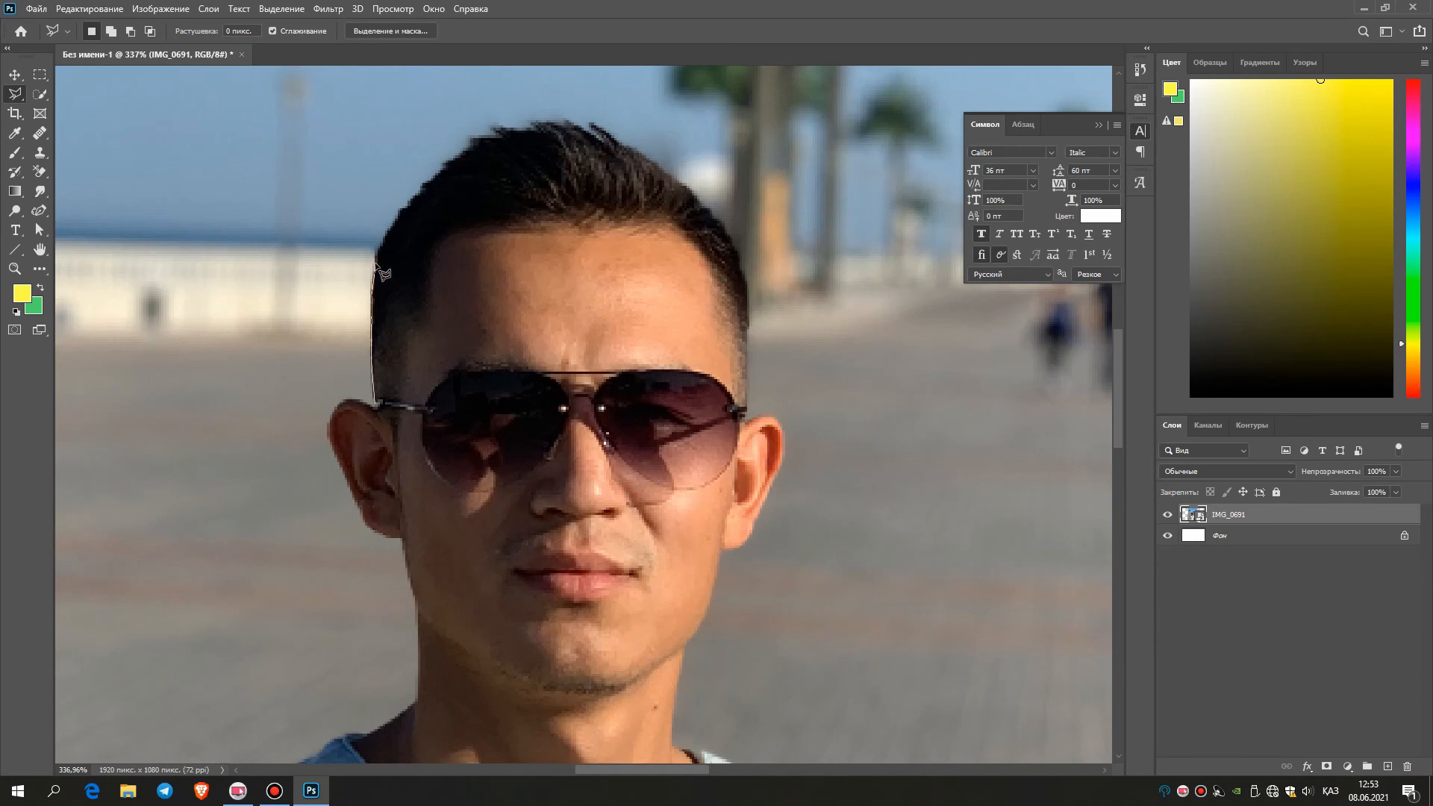
left_click(388, 230)
left_click(460, 152)
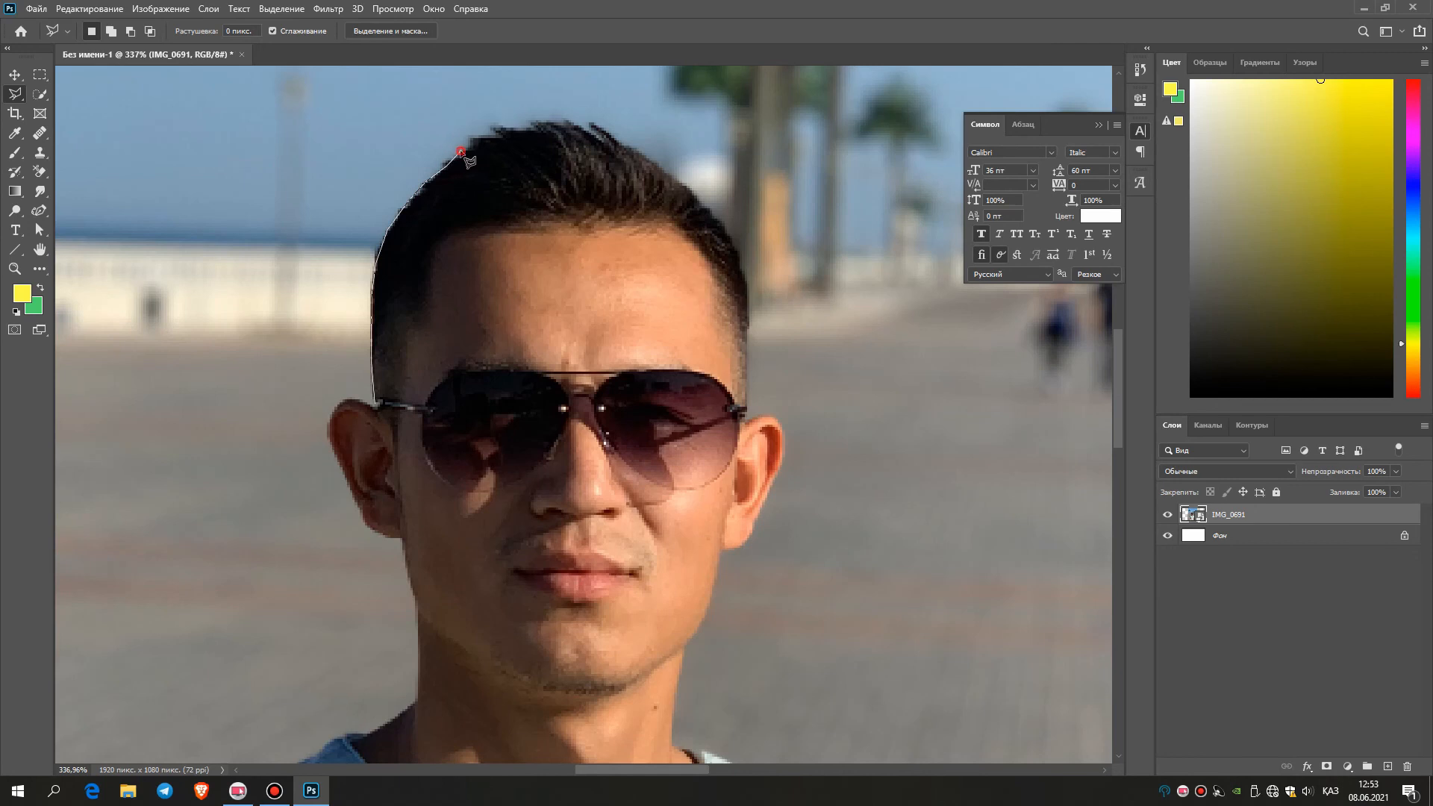
left_click(497, 129)
left_click(535, 120)
left_click(724, 231)
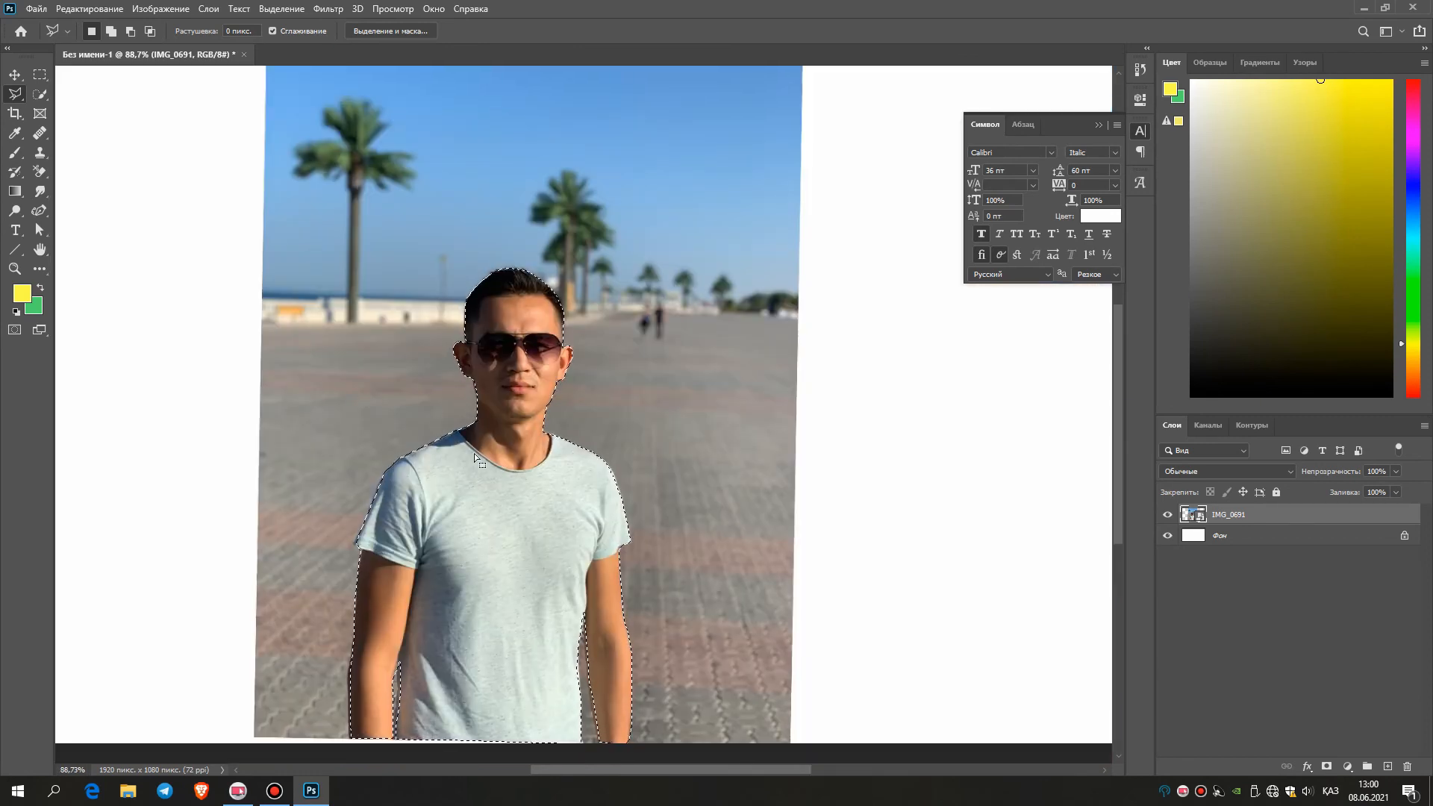
left_click(1325, 768)
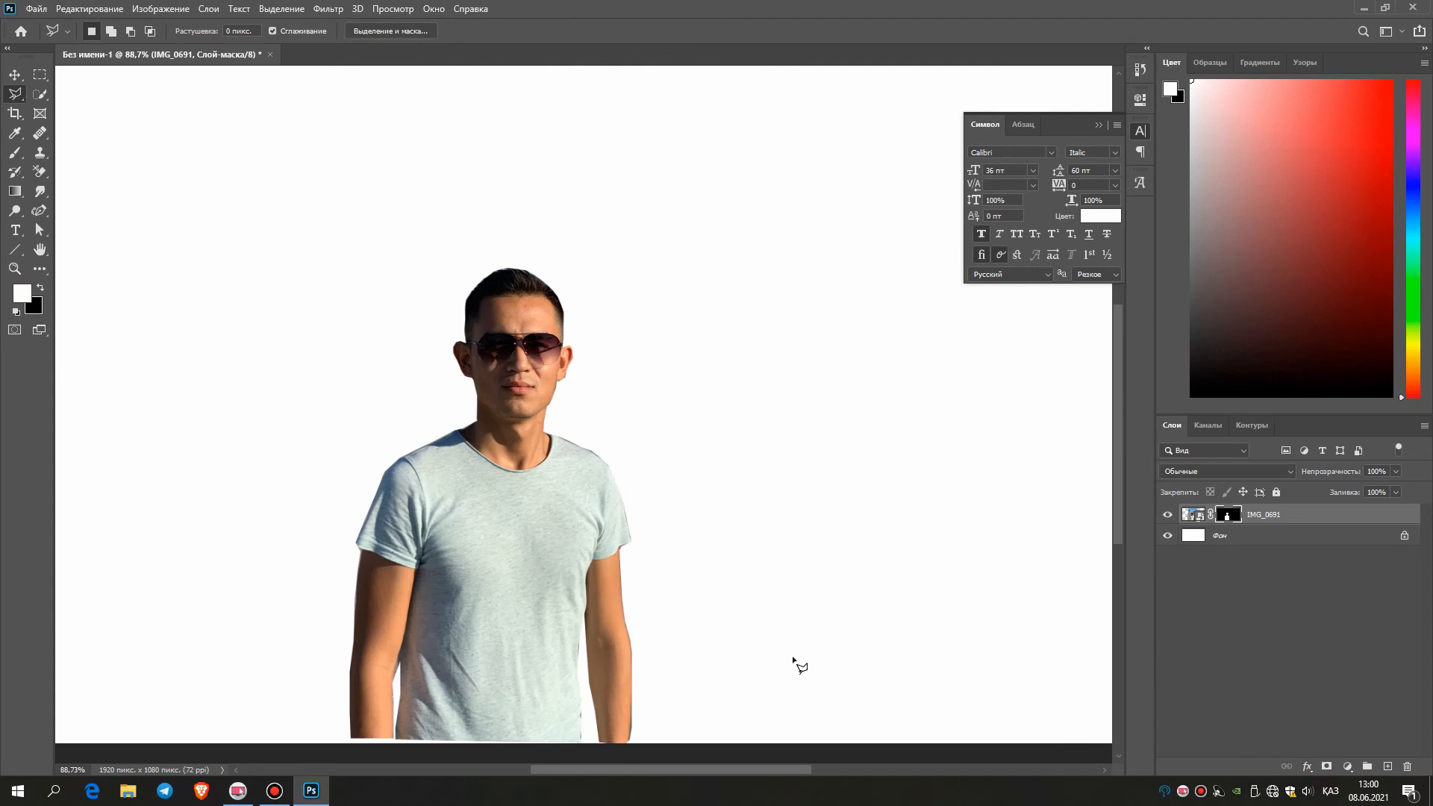